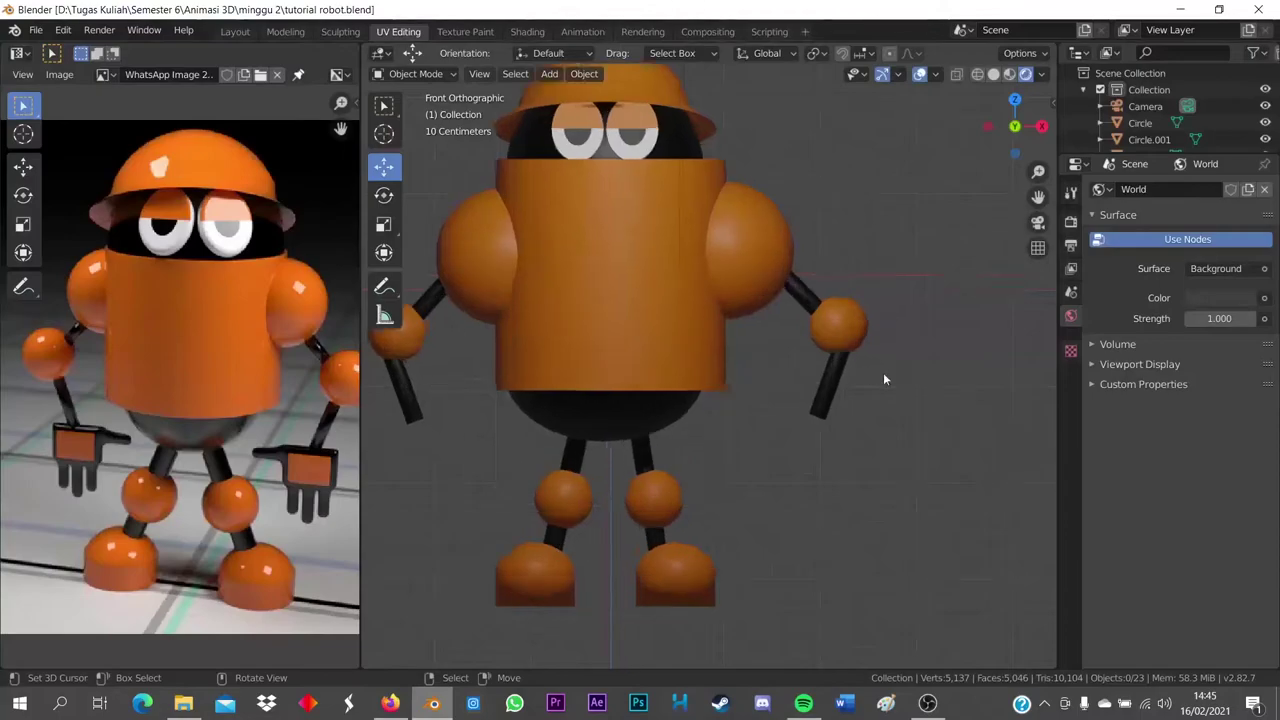
# Add a cube beside the robot's right arm and raise it 1.09 m along Z
pyautogui.scroll(2, 940, 356)
pyautogui.scroll(1, 880, 370)
pyautogui.keyDown('shift'); pyautogui.moveTo(839, 378); pyautogui.dragTo(712, 379, button='middle'); pyautogui.keyUp('shift')
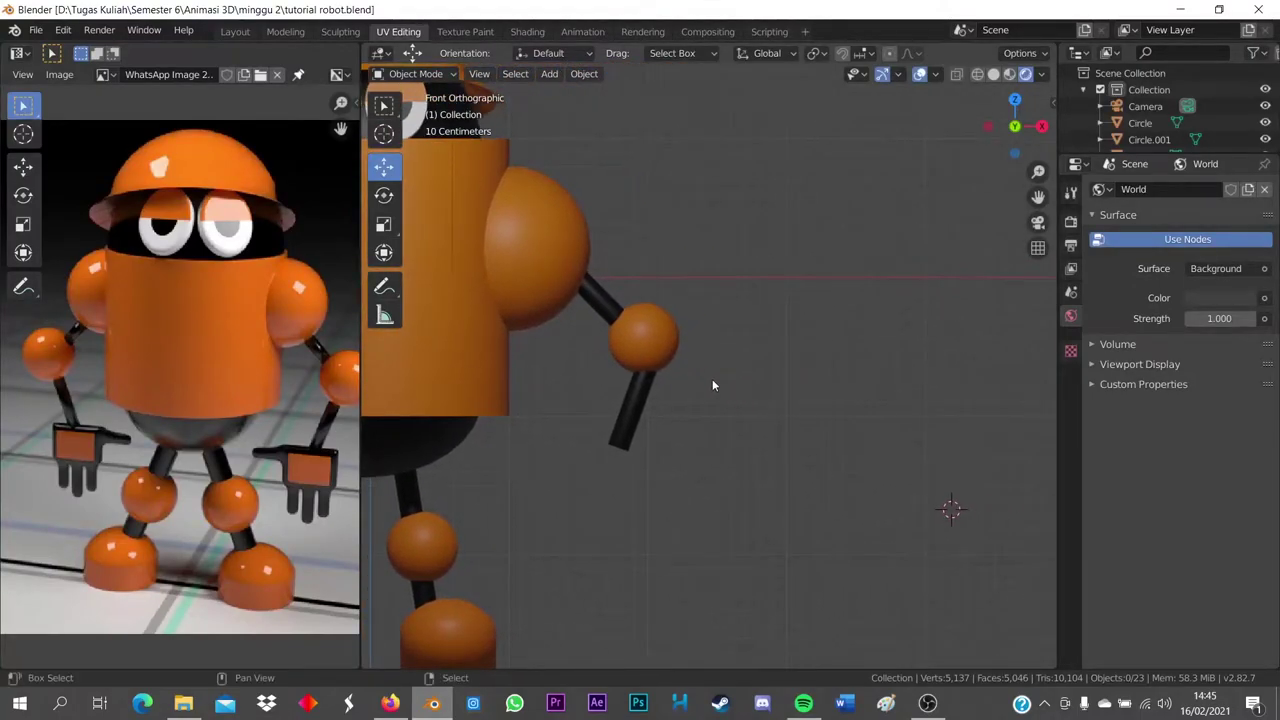
pyautogui.hotkey('shift', 'a')
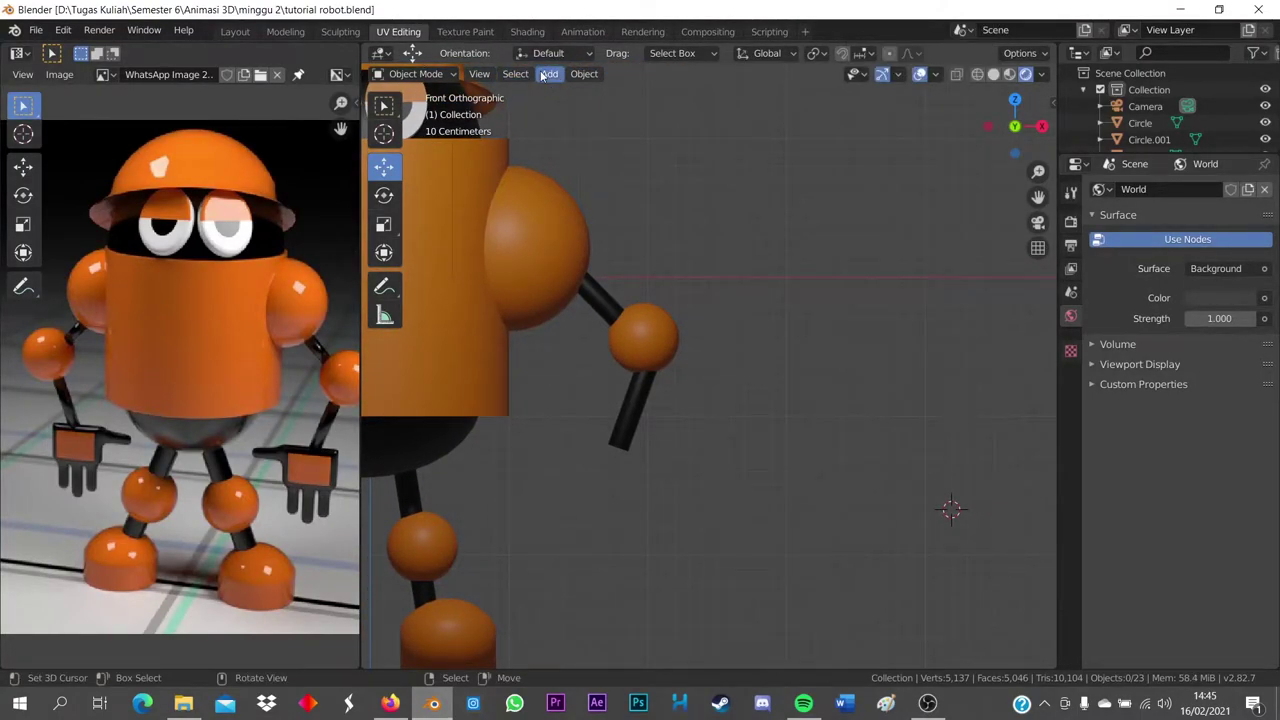
pyautogui.click(549, 74)
pyautogui.moveTo(571, 93)
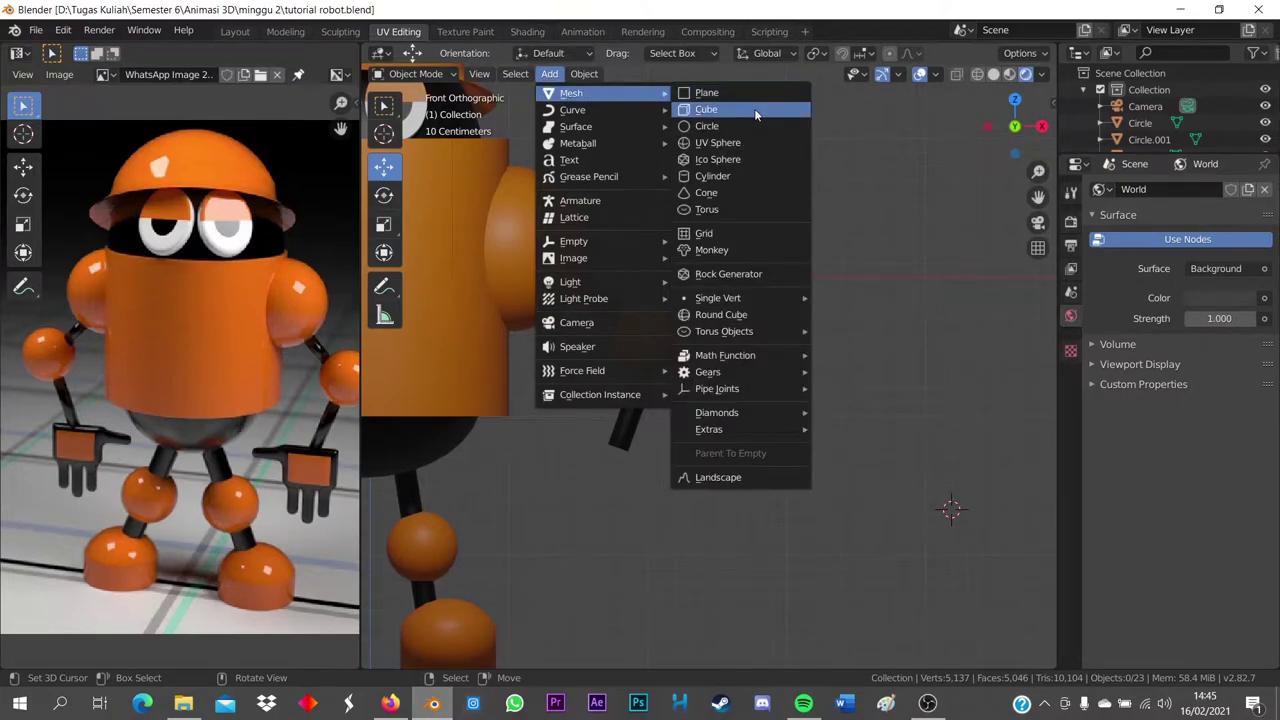
pyautogui.click(754, 109)
pyautogui.moveTo(957, 449); pyautogui.dragTo(968, 339)
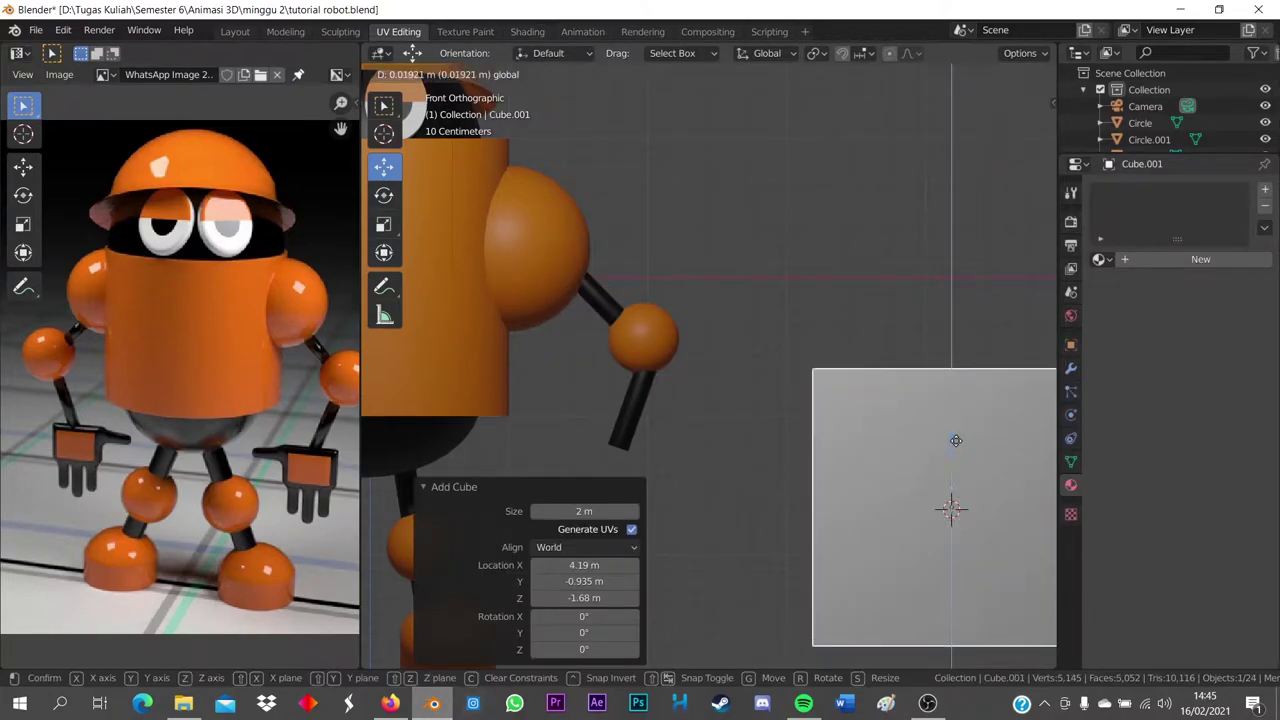
pyautogui.keyDown('shift'); pyautogui.moveTo(968, 339); pyautogui.dragTo(796, 342, button='middle'); pyautogui.keyUp('shift')
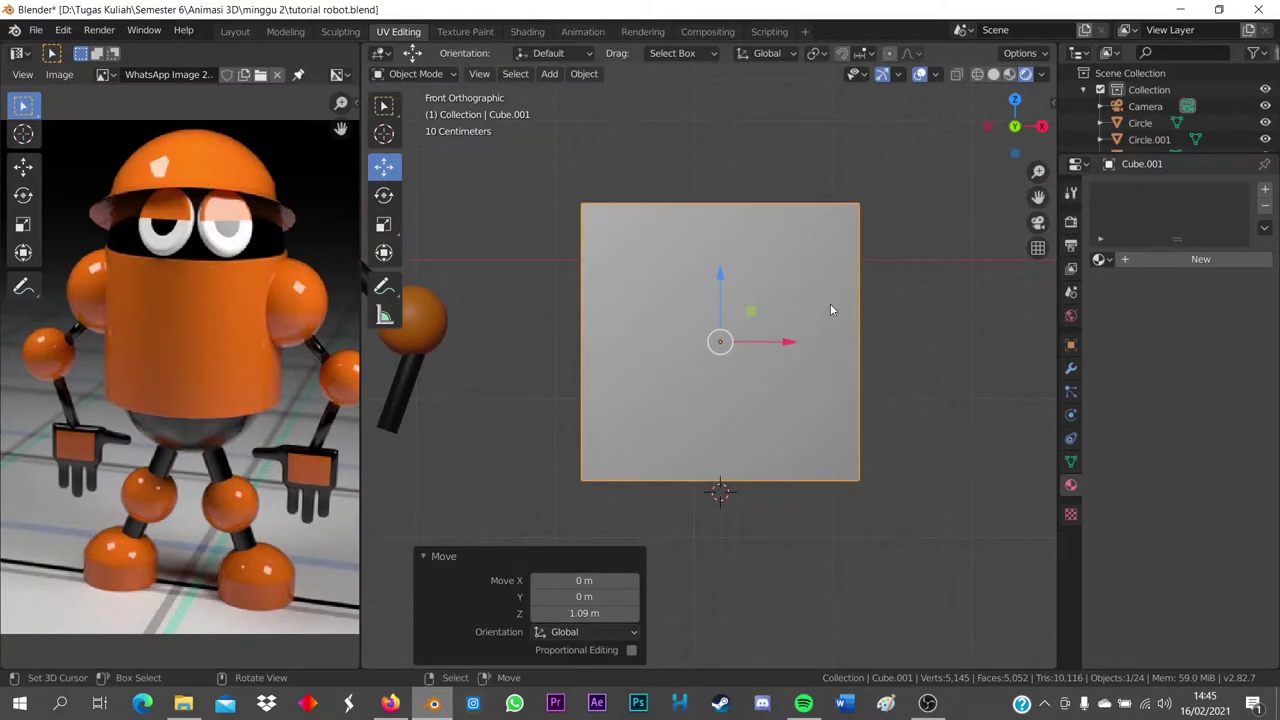
# In Edit Mode, subdivide the cube, raising Number of Cuts from 3 to 7
pyautogui.click(415, 74)
pyautogui.click(430, 112)
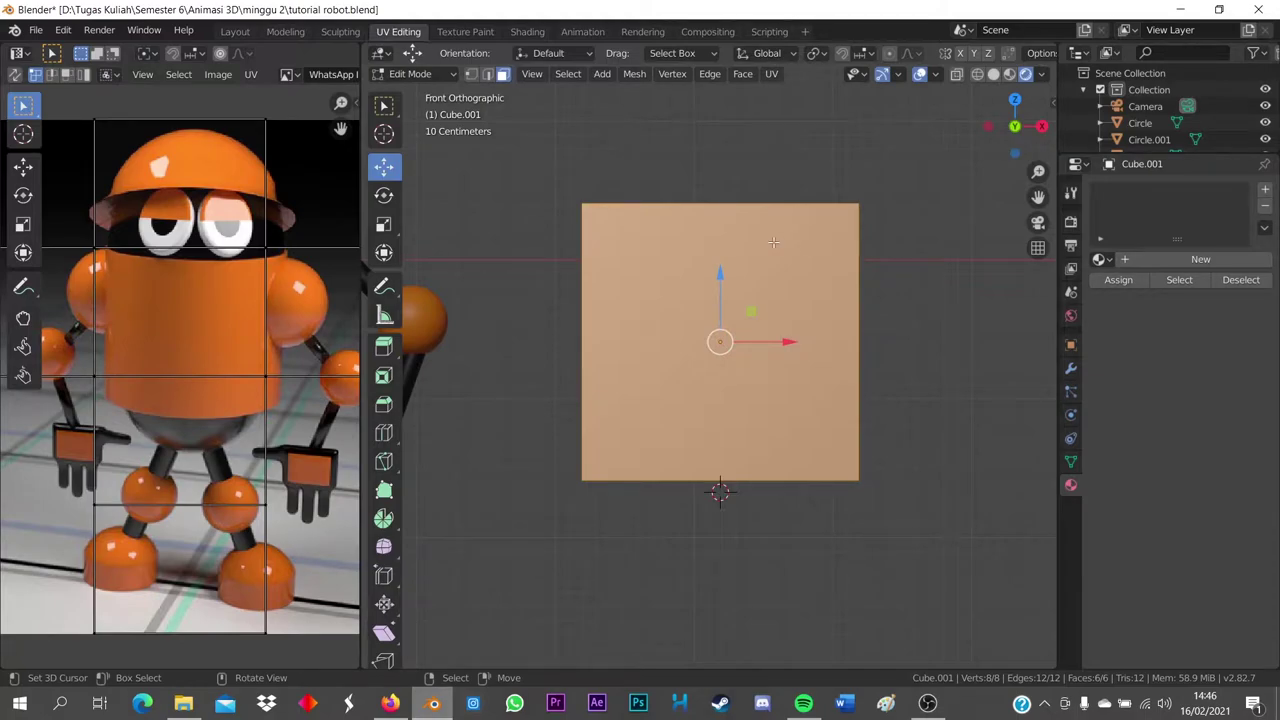
pyautogui.rightClick(773, 241)
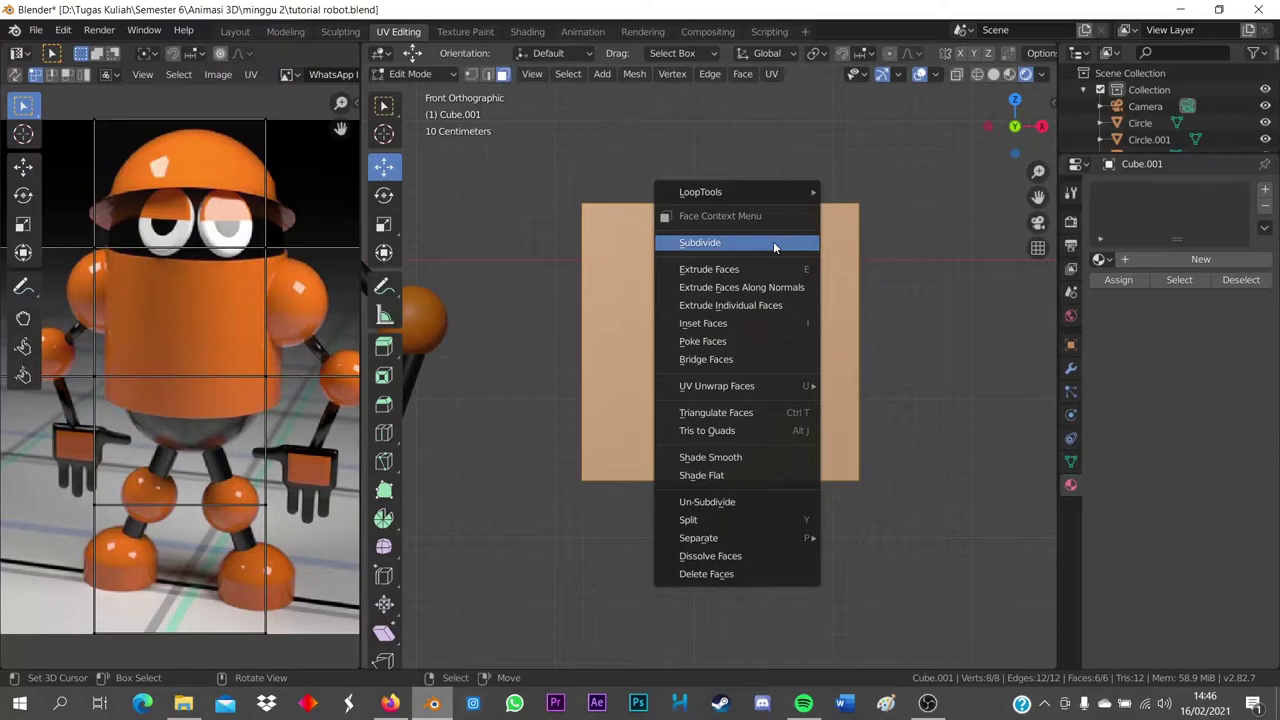
pyautogui.click(773, 242)
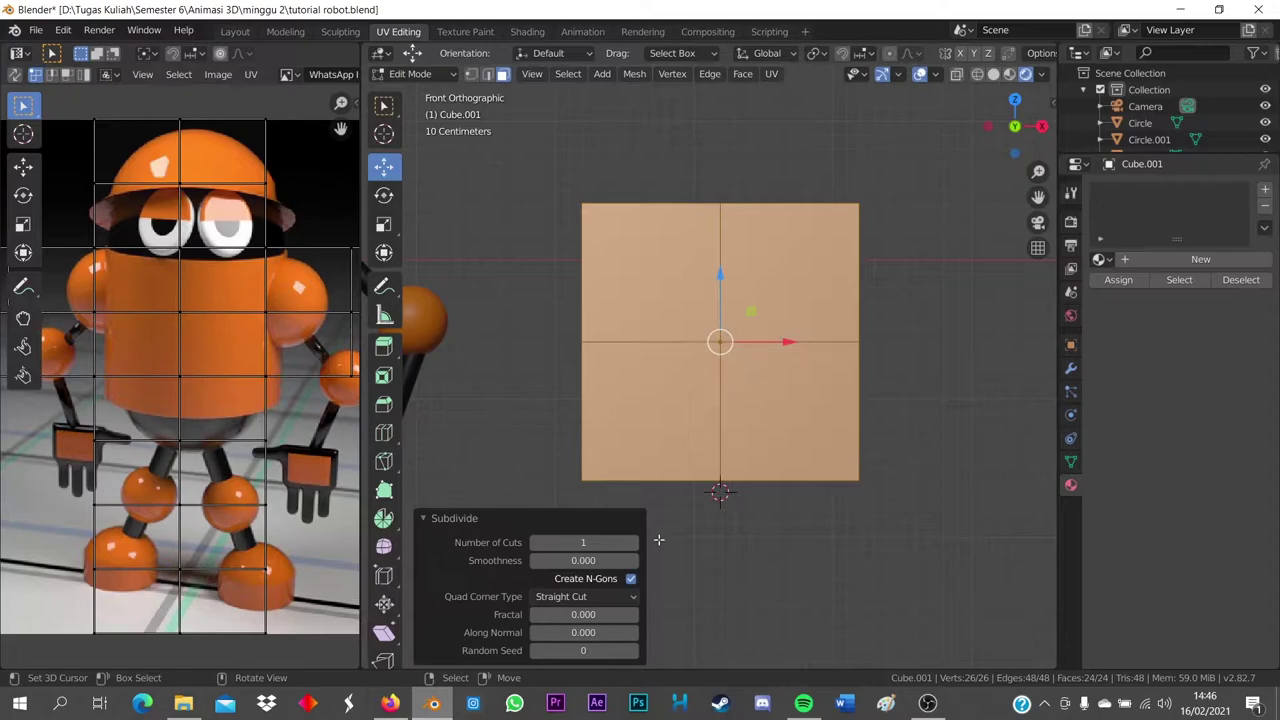
pyautogui.write('3')
pyautogui.press('Return')
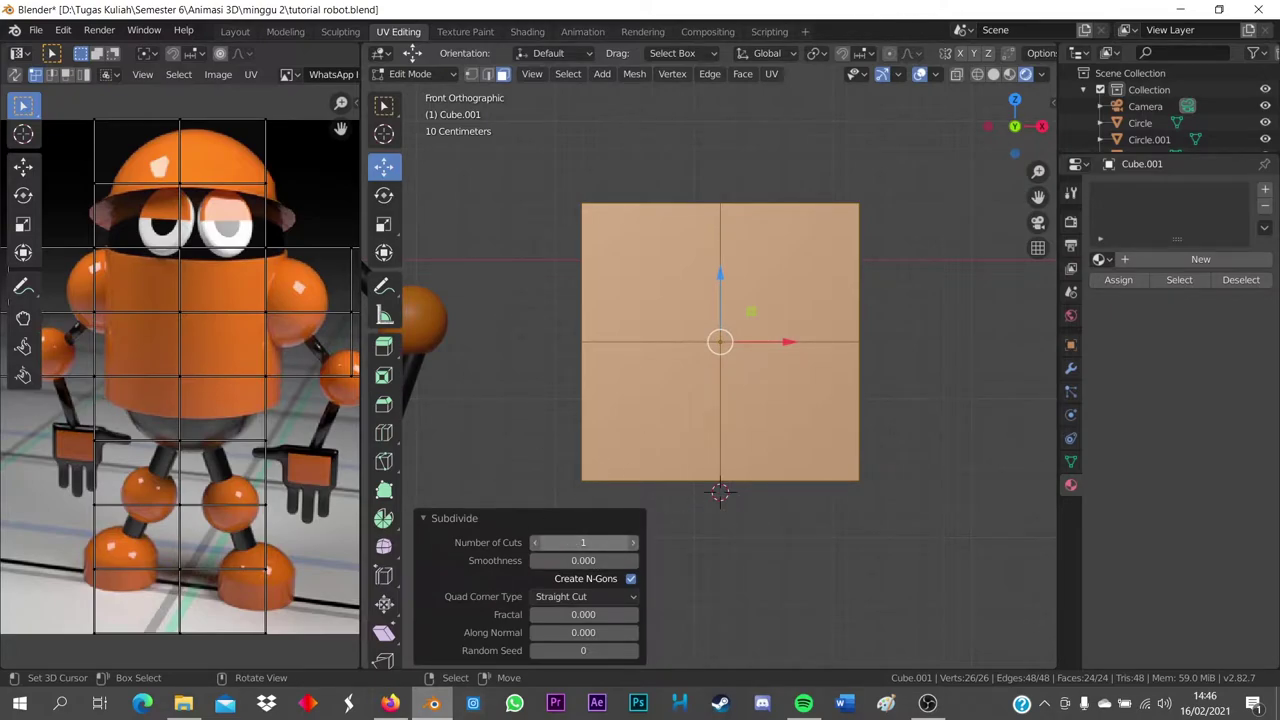
pyautogui.click(632, 542)
pyautogui.click(632, 542)
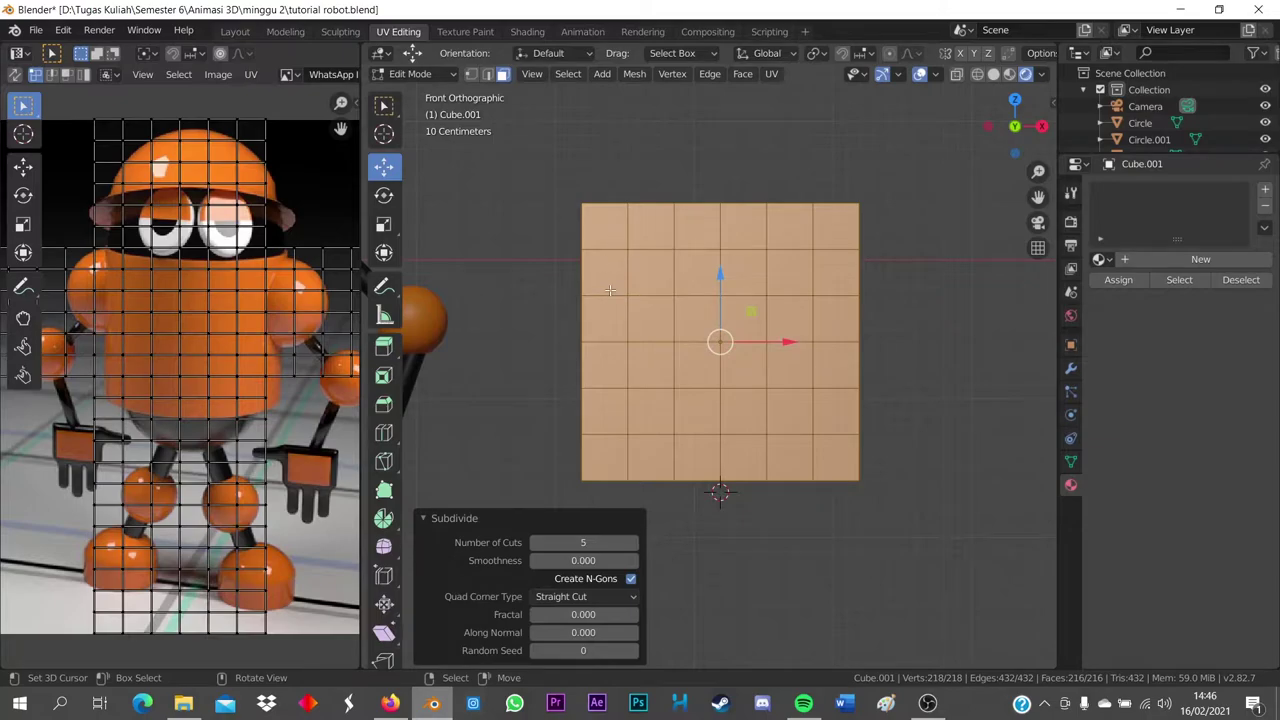
pyautogui.click(632, 542)
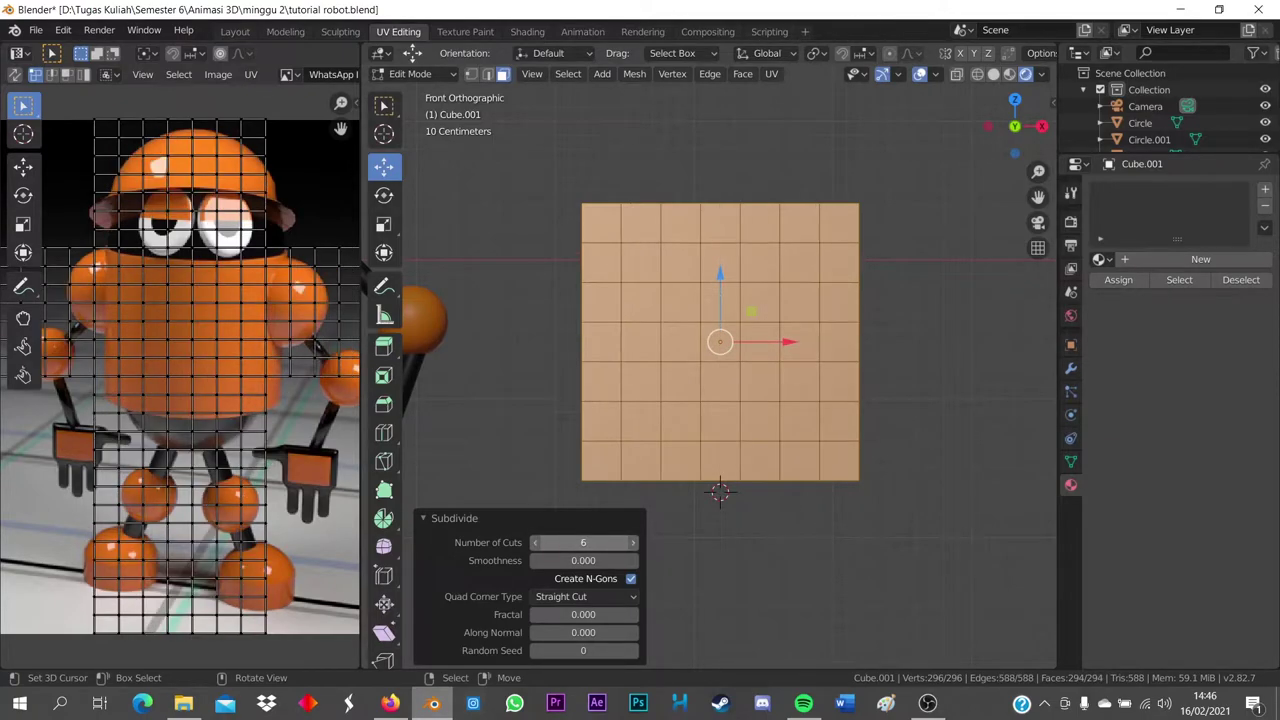
pyautogui.click(632, 542)
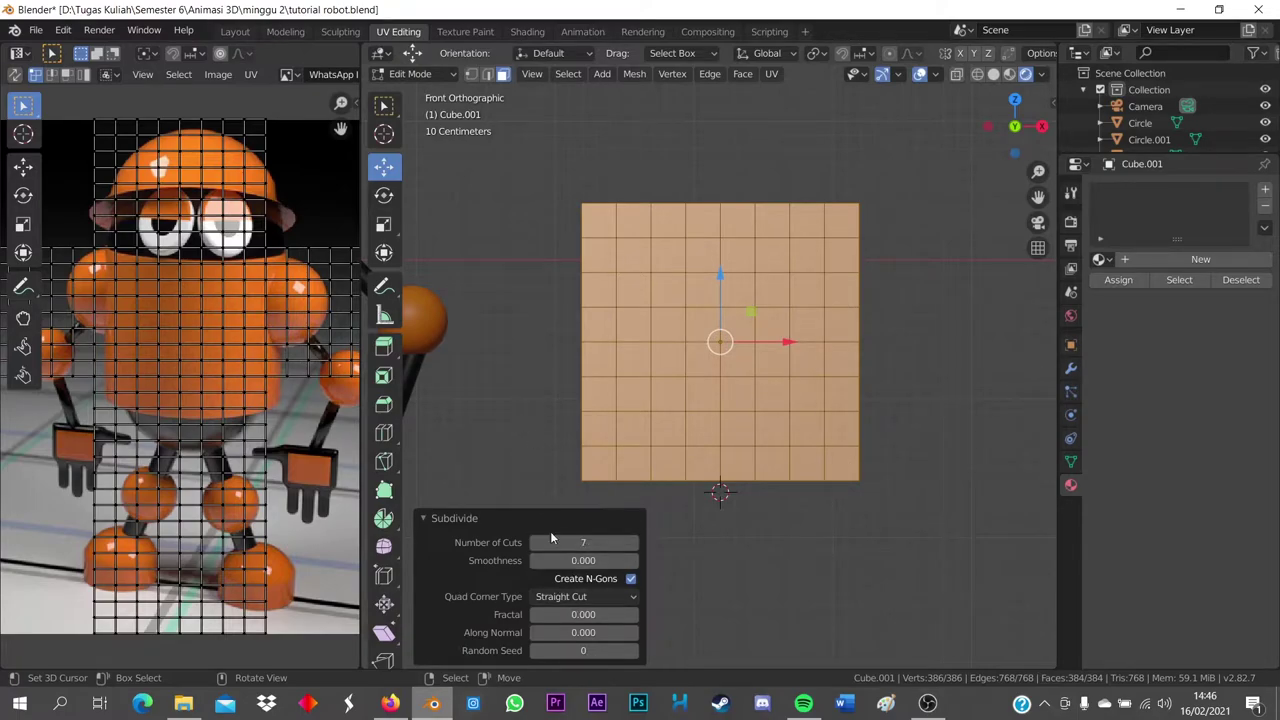
# Return to Object Mode and move the cube down beside the robot's legs in right view
pyautogui.press('Tab')
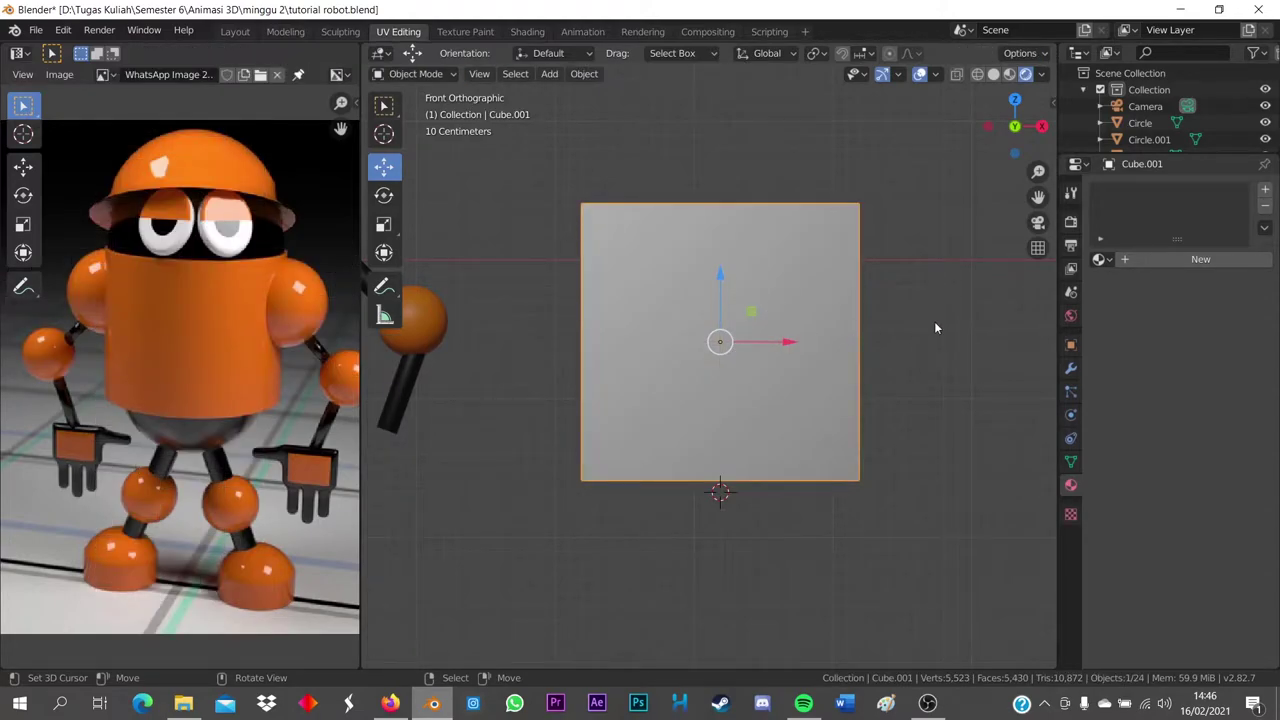
pyautogui.press('KP_3')
pyautogui.moveTo(578, 349); pyautogui.dragTo(661, 343)
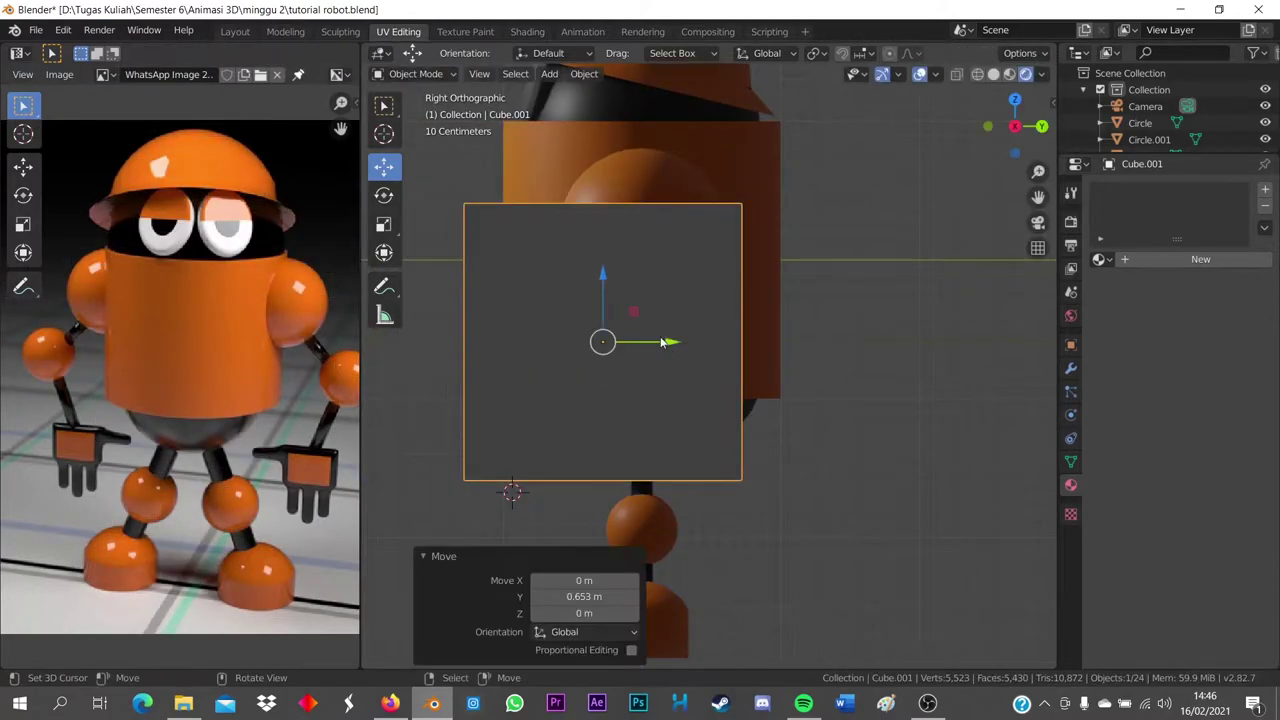
pyautogui.moveTo(605, 280); pyautogui.dragTo(612, 471)
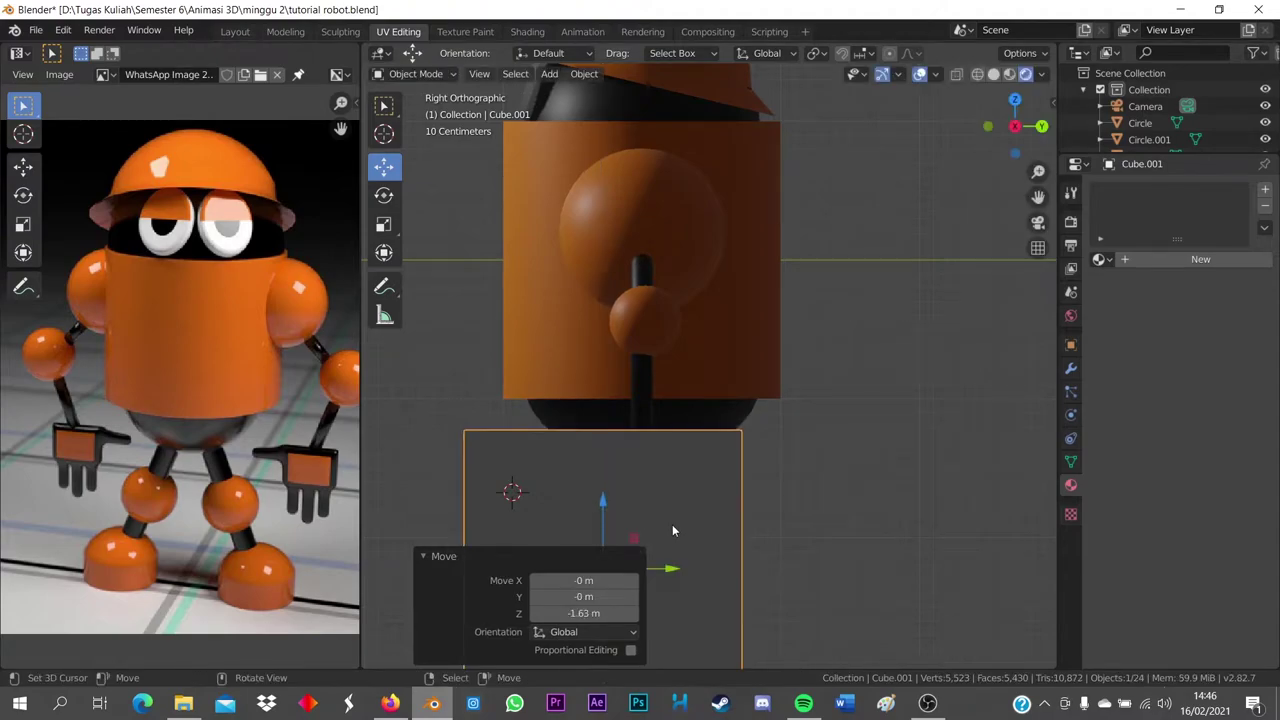
pyautogui.scroll(-1, 665, 528)
pyautogui.moveTo(690, 535); pyautogui.dragTo(722, 535)
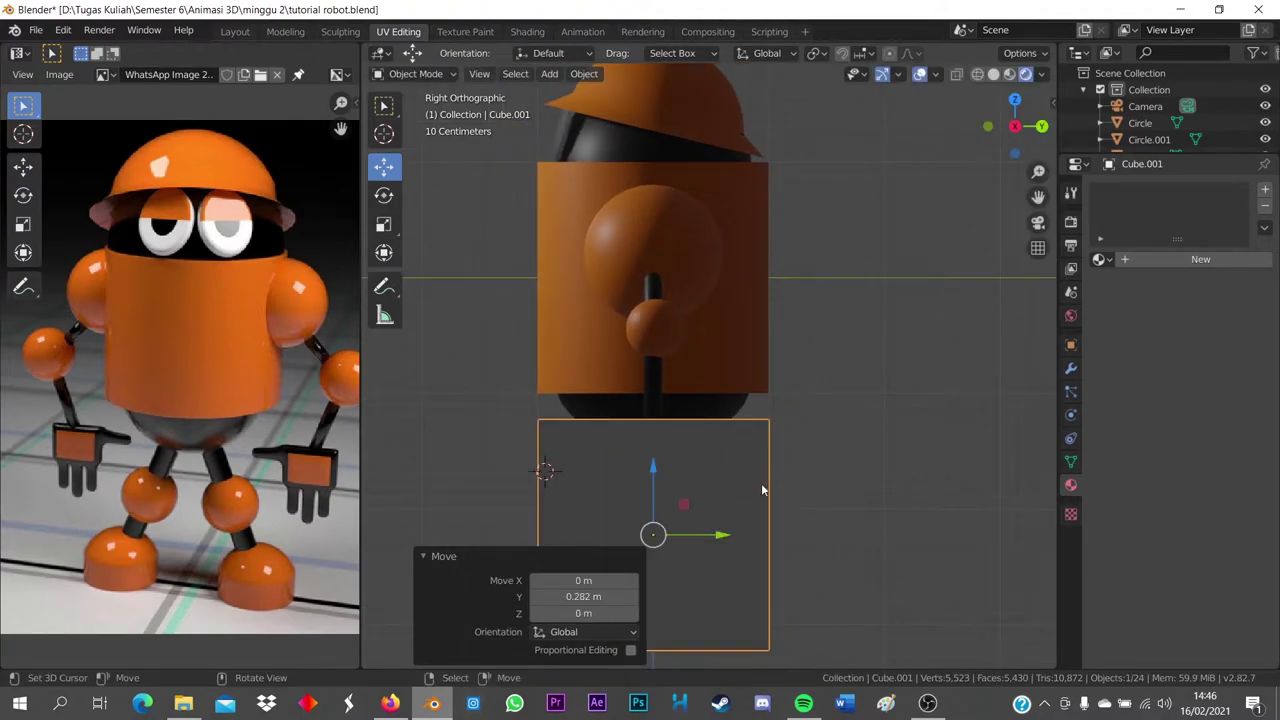
pyautogui.keyDown('shift'); pyautogui.moveTo(761, 483); pyautogui.dragTo(928, 361, button='middle'); pyautogui.keyUp('shift')
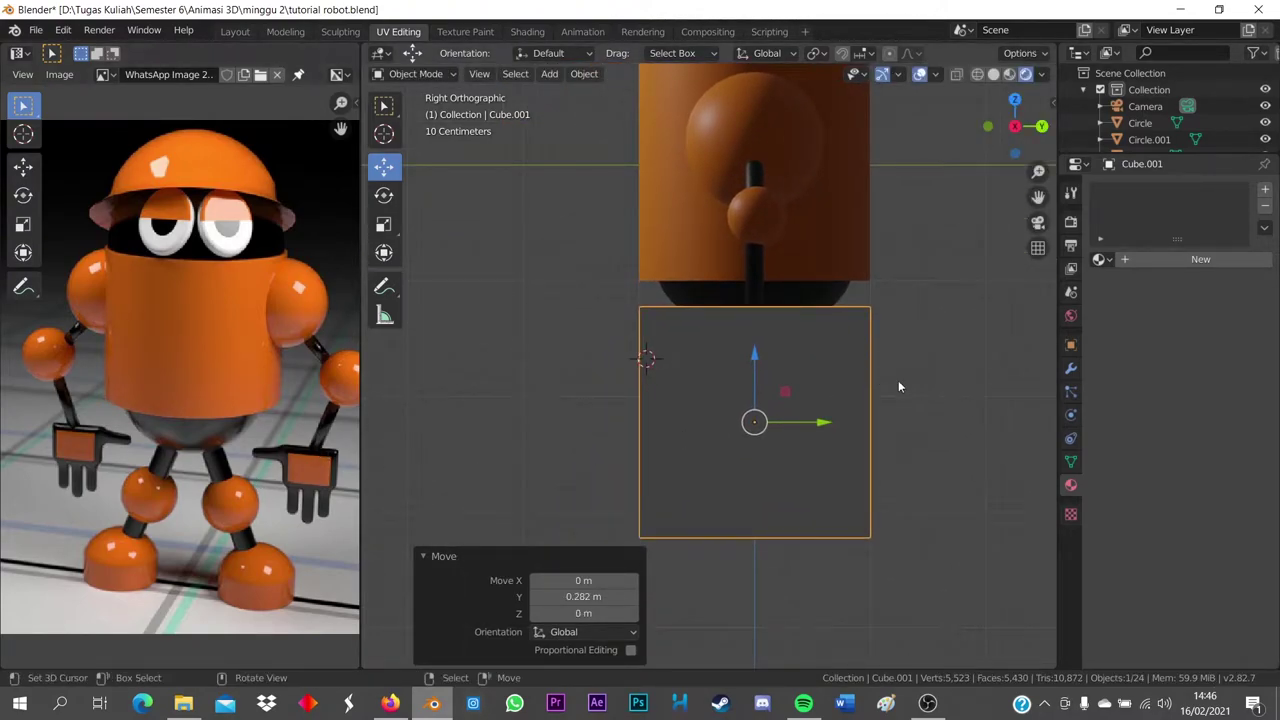
# Flatten the cube to 0.149 along Y, then move it 2.13 m along X and raise it
pyautogui.press('s')
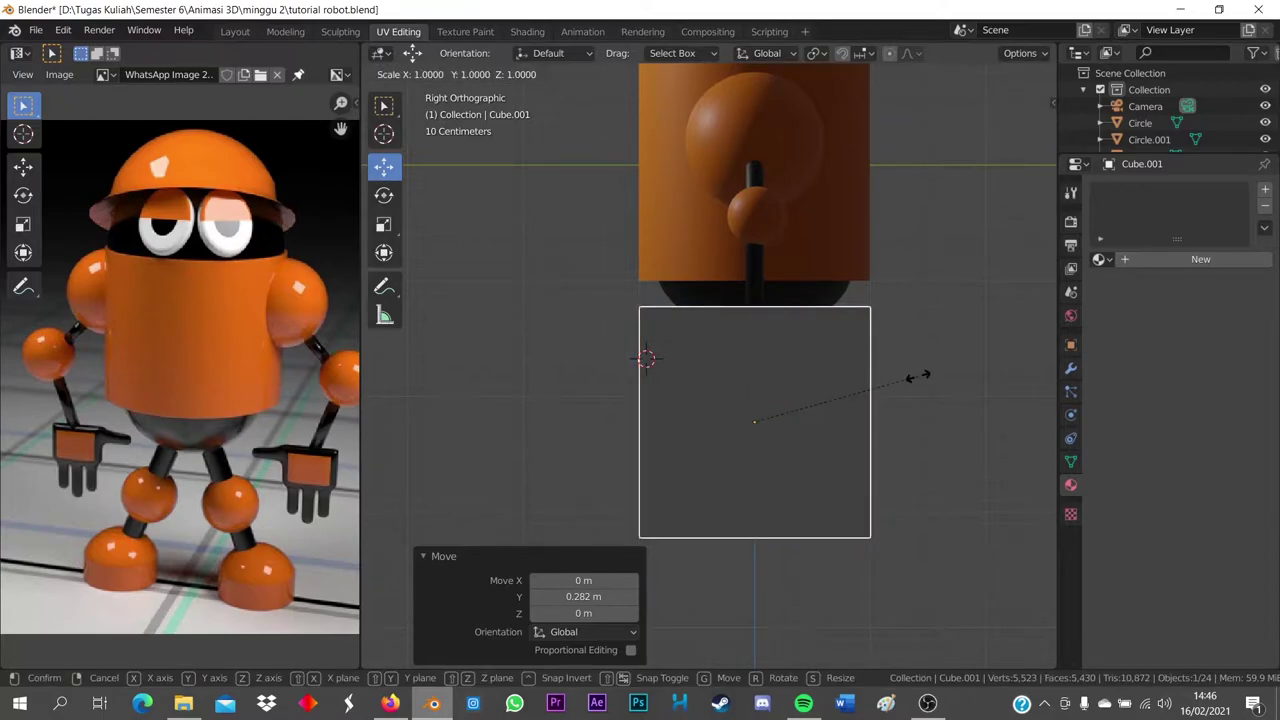
pyautogui.press('y')
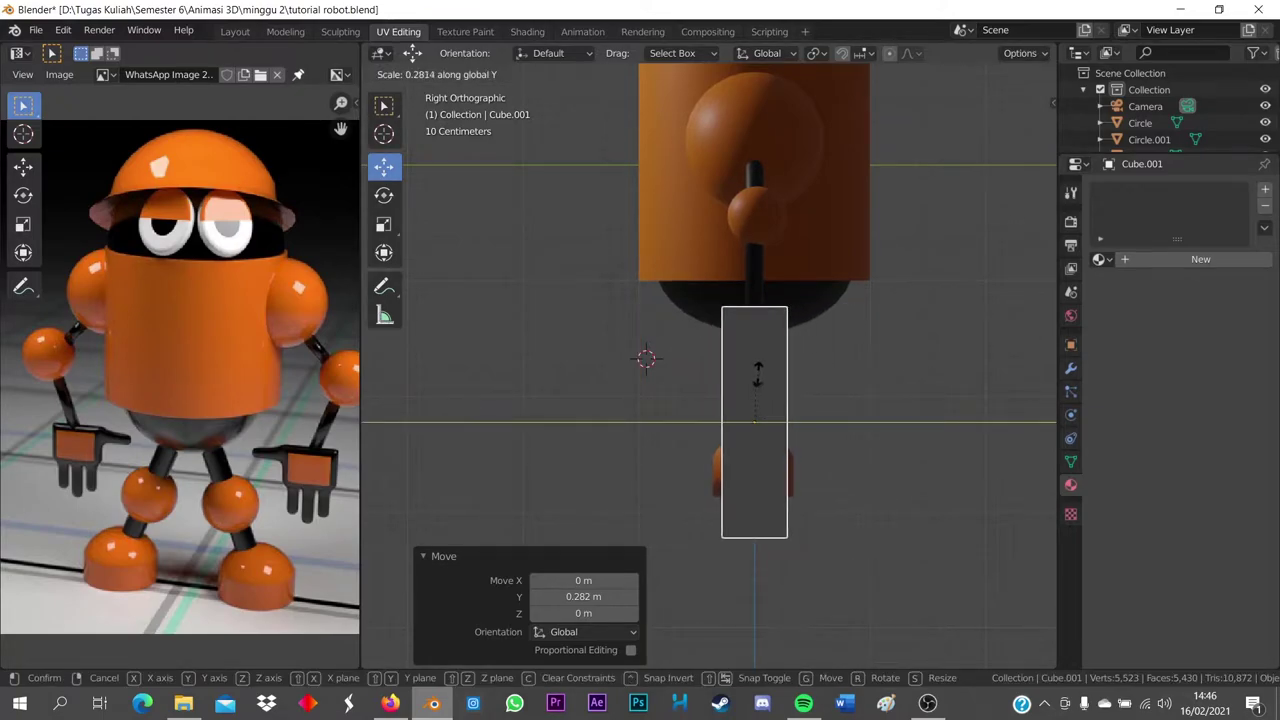
pyautogui.click(752, 397)
pyautogui.press('KP_1')
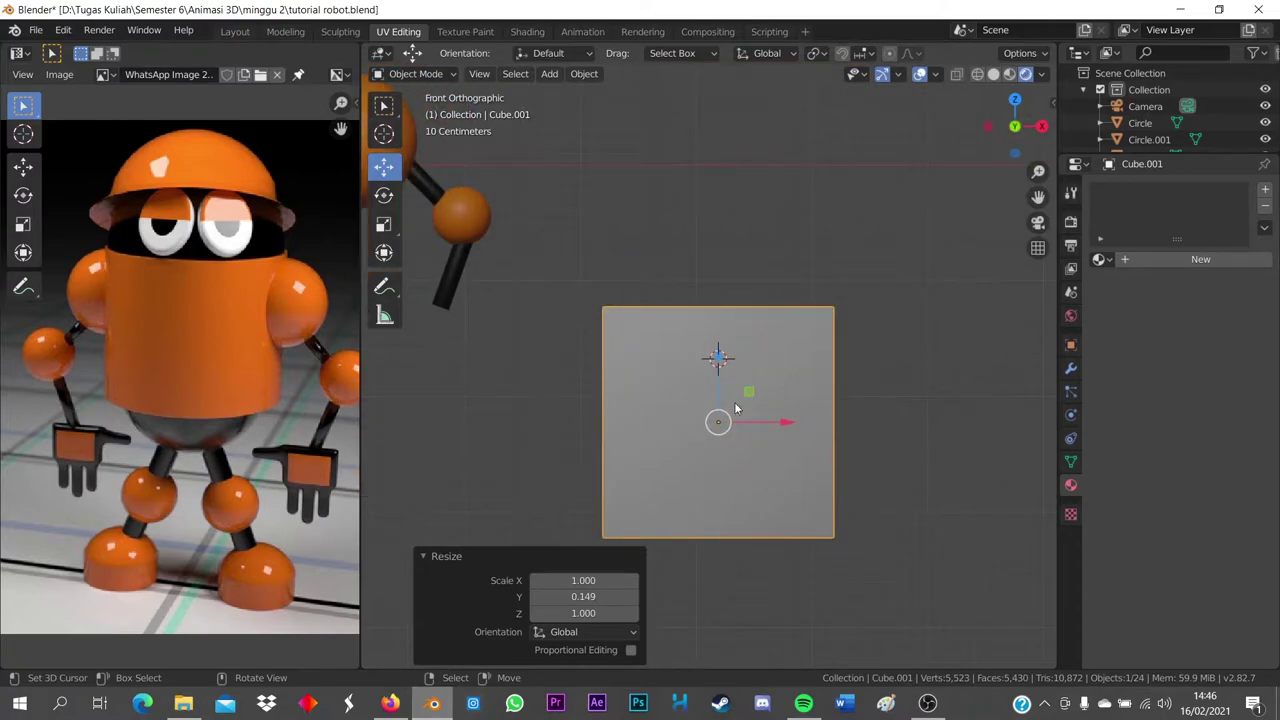
pyautogui.press('g')
pyautogui.press('x')
pyautogui.click(491, 386)
pyautogui.keyDown('shift'); pyautogui.moveTo(491, 386); pyautogui.dragTo(716, 380, button='middle'); pyautogui.keyUp('shift')
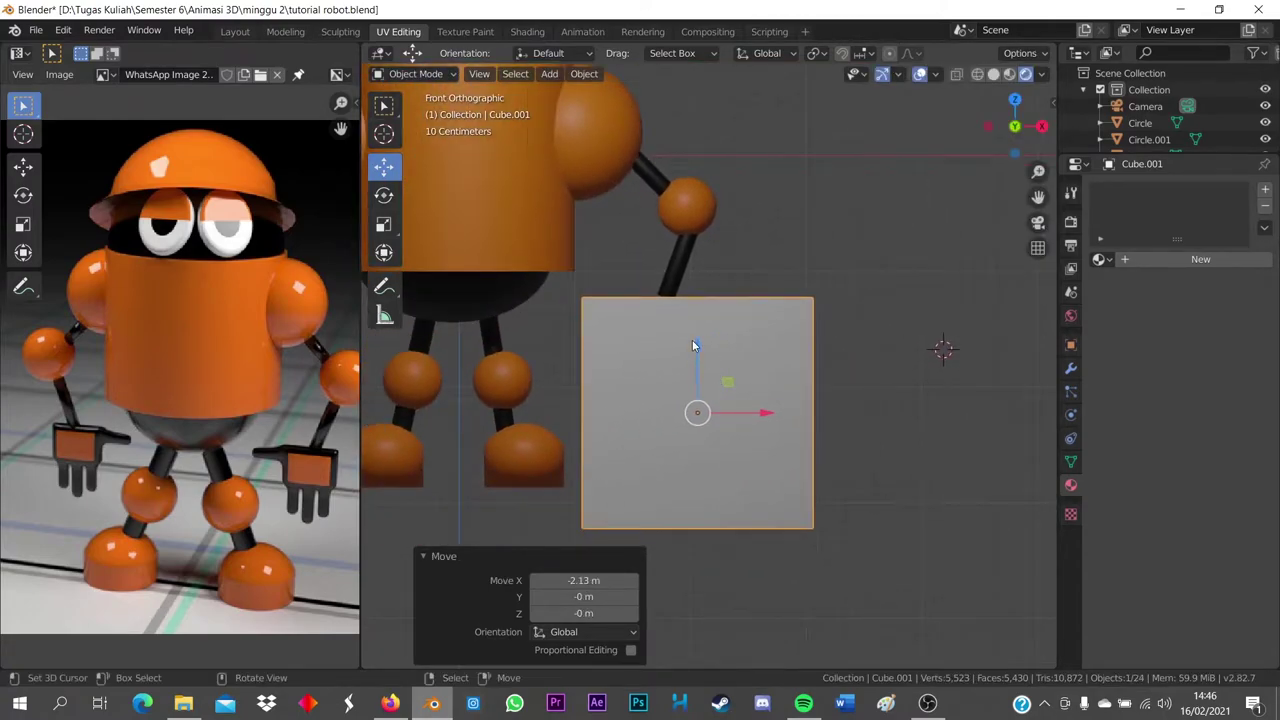
pyautogui.moveTo(693, 342); pyautogui.dragTo(706, 272)
# Shrink the cube, place it beneath the robot's arm, and thicken it along Y
pyautogui.press('s')
pyautogui.click(770, 325)
pyautogui.moveTo(749, 324); pyautogui.dragTo(724, 324)
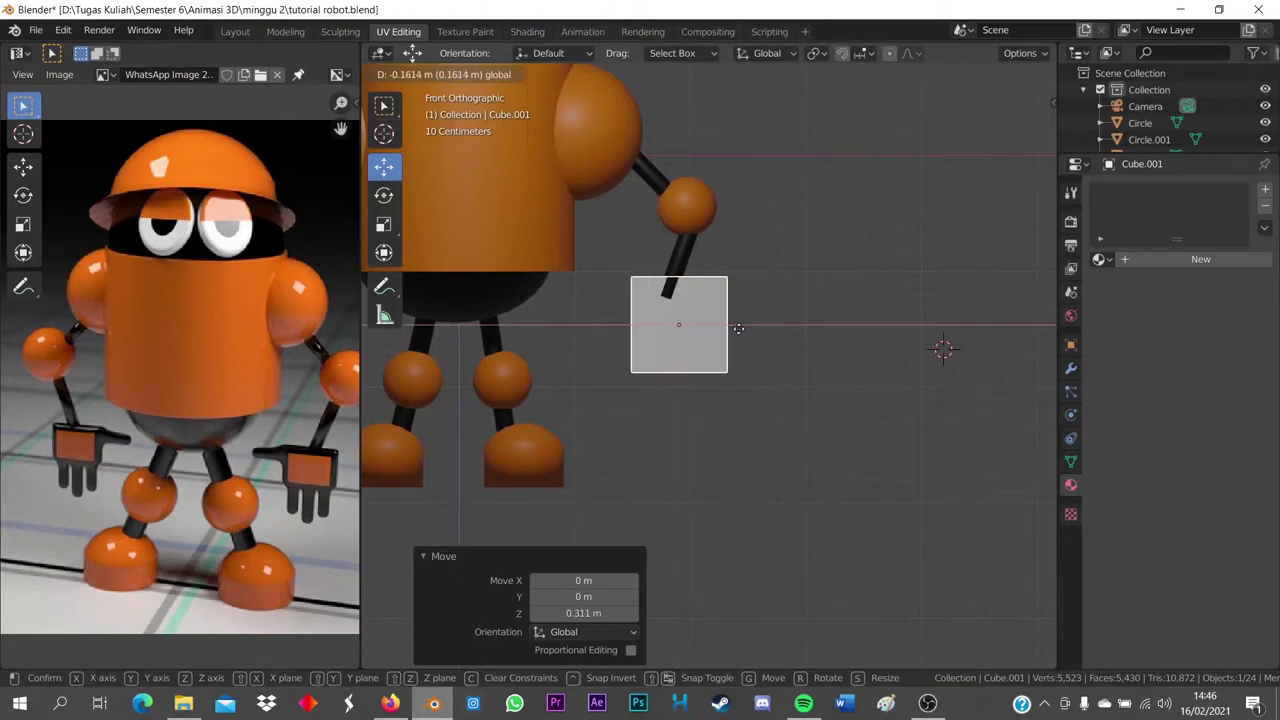
pyautogui.press('KP_3')
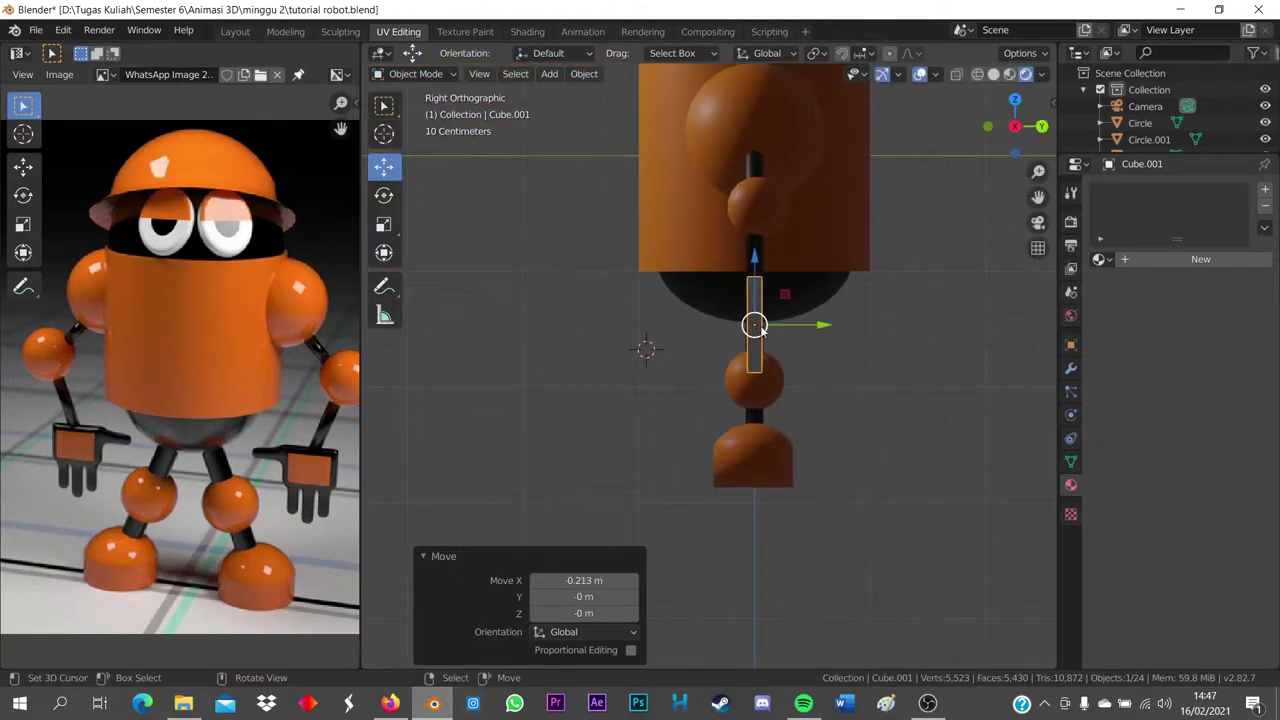
pyautogui.scroll(3, 834, 310)
pyautogui.press('s')
pyautogui.press('y')
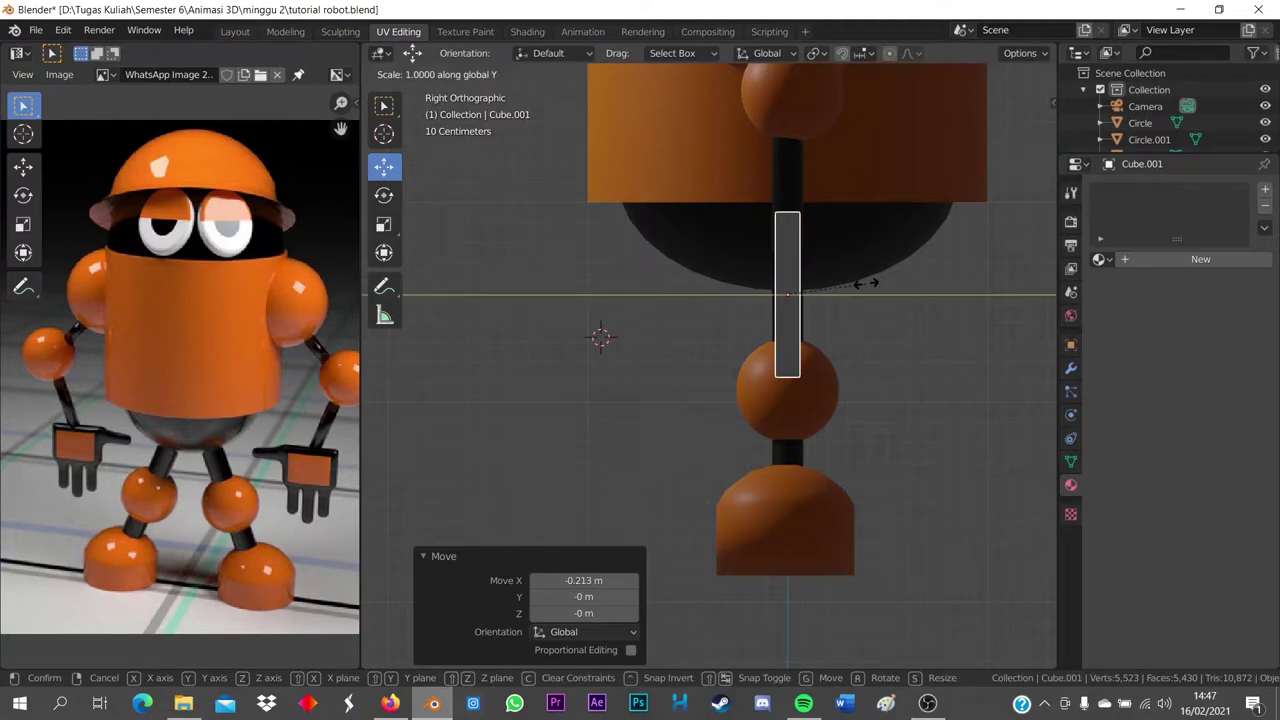
pyautogui.click(924, 276)
# Flatten the block along Z and scale it up uniformly by 1.191
pyautogui.press('KP_1')
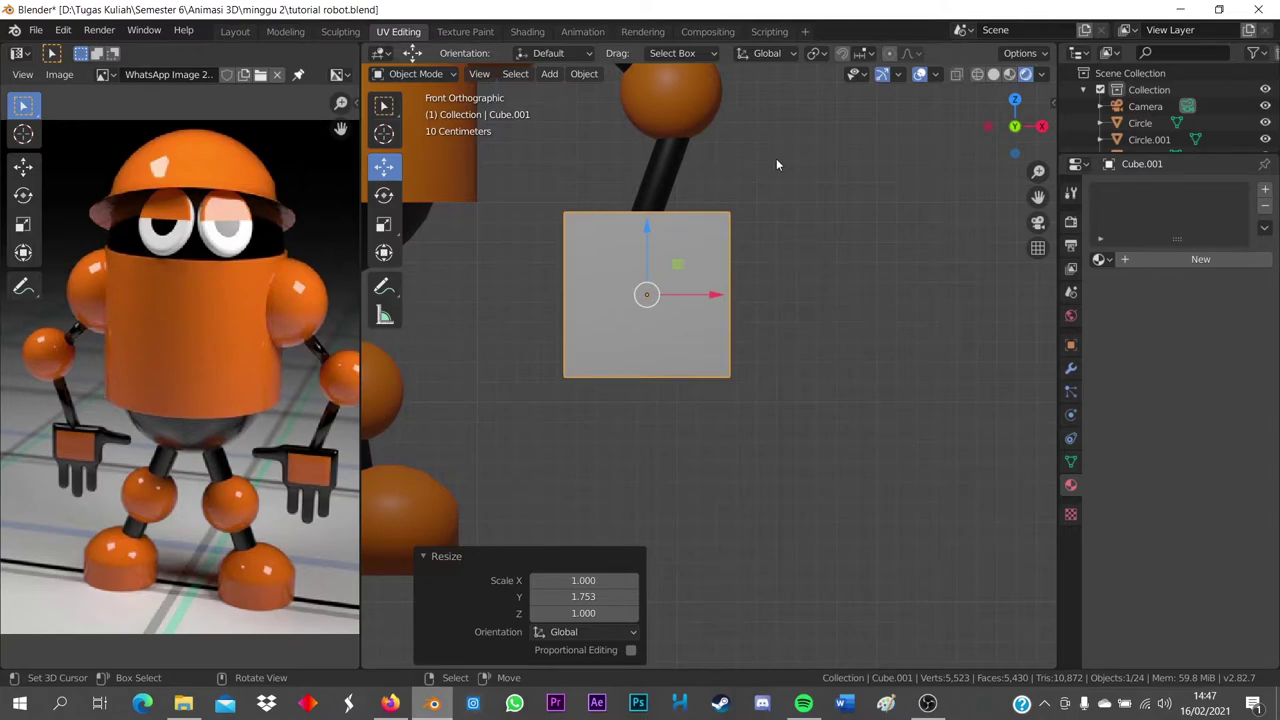
pyautogui.press('s')
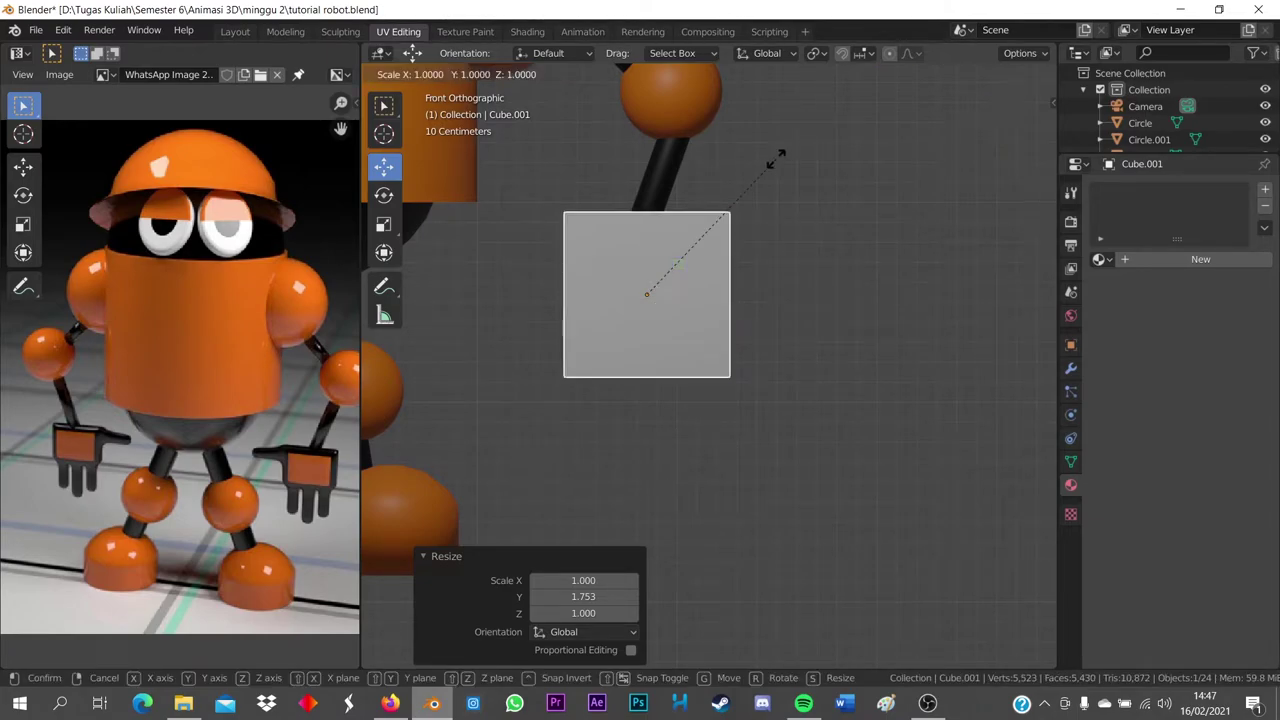
pyautogui.press('z')
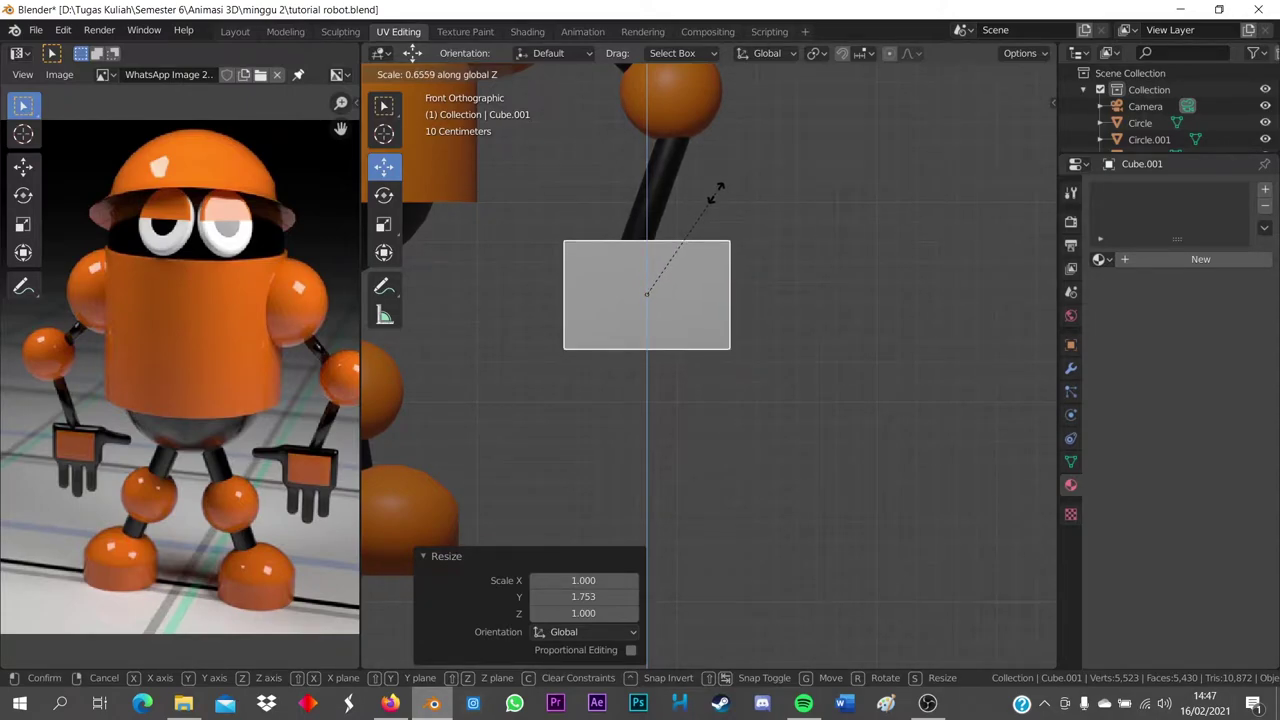
pyautogui.click(716, 196)
pyautogui.press('s')
pyautogui.click(847, 217)
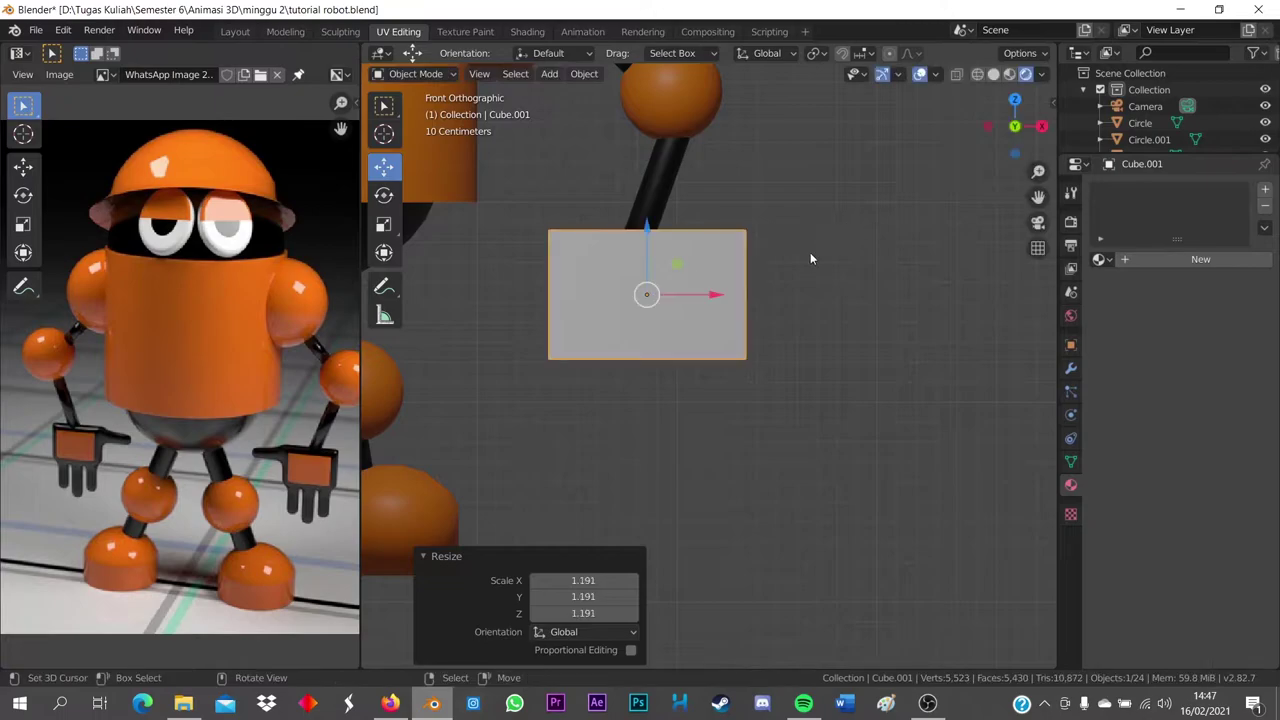
# Slide the block along X and centre the view on it
pyautogui.moveTo(711, 294); pyautogui.dragTo(945, 300)
pyautogui.press('Tab')
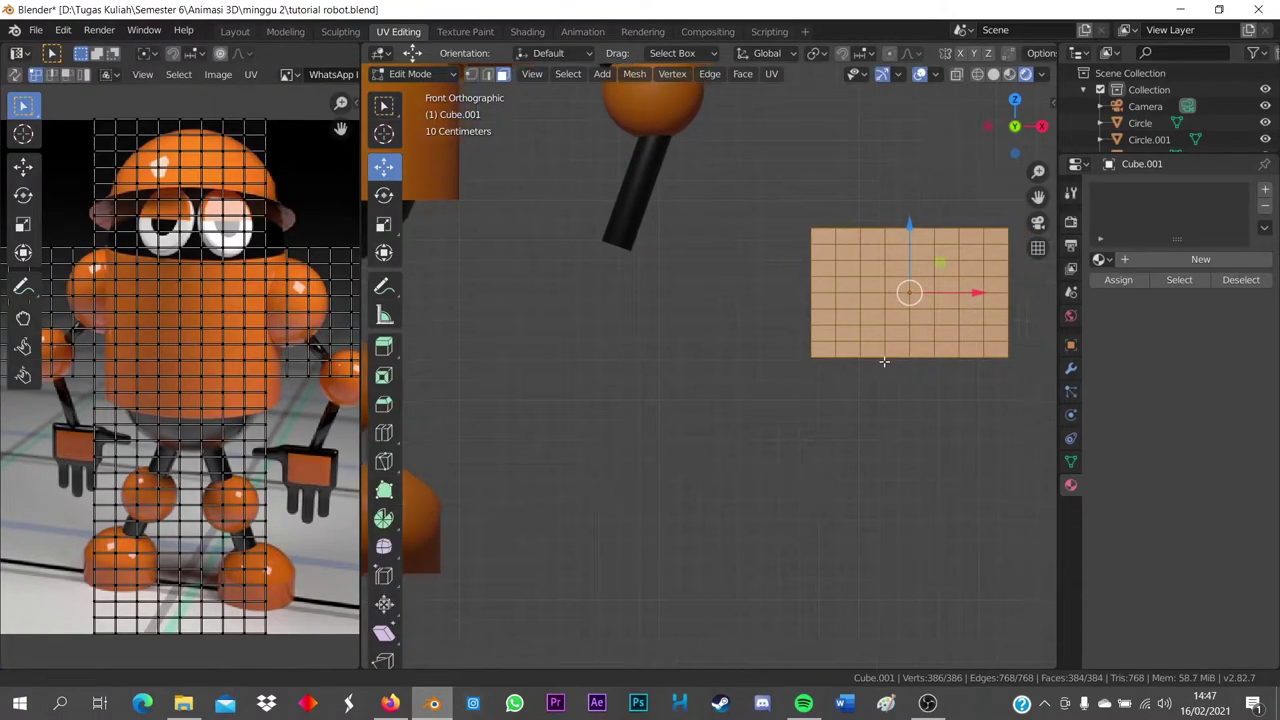
pyautogui.moveTo(883, 363); pyautogui.dragTo(640, 330)
pyautogui.press('Tab')
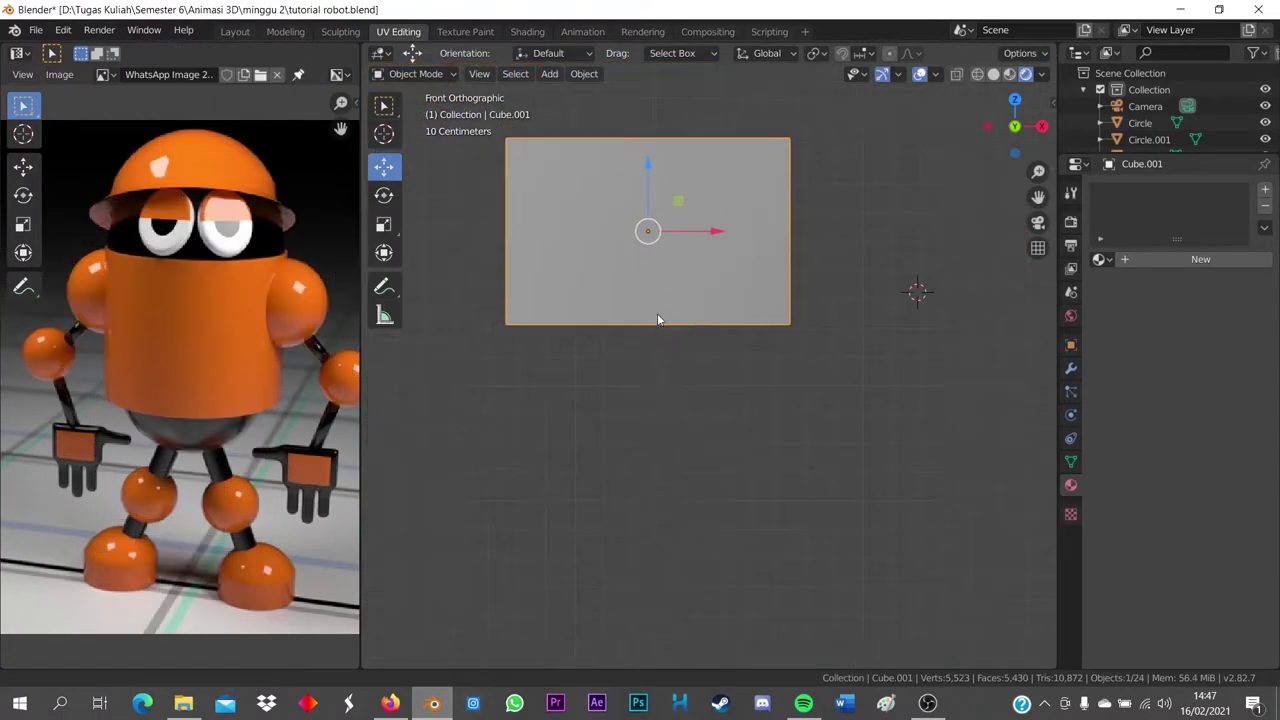
pyautogui.keyDown('shift'); pyautogui.moveTo(657, 313); pyautogui.dragTo(709, 374, button='middle'); pyautogui.keyUp('shift')
pyautogui.scroll(2, 705, 373)
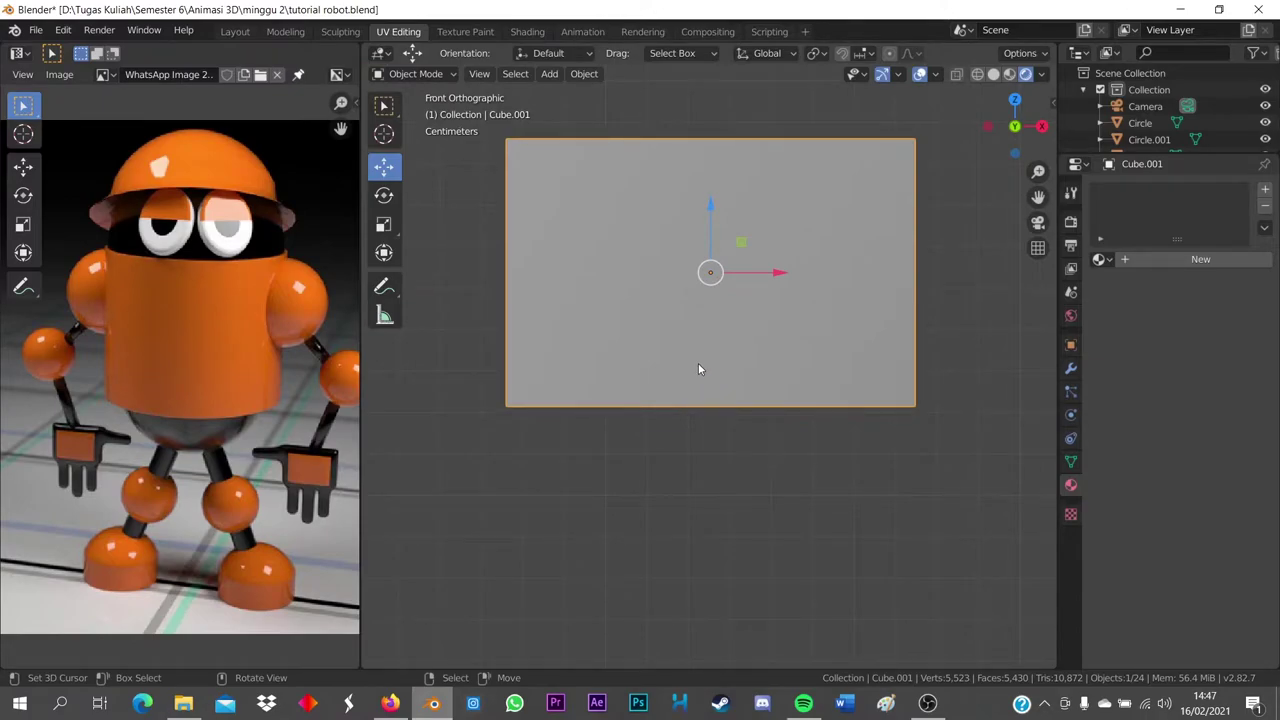
# In Edit Mode, deselect everything and circle-select the faces at the block's left end
pyautogui.press('Tab')
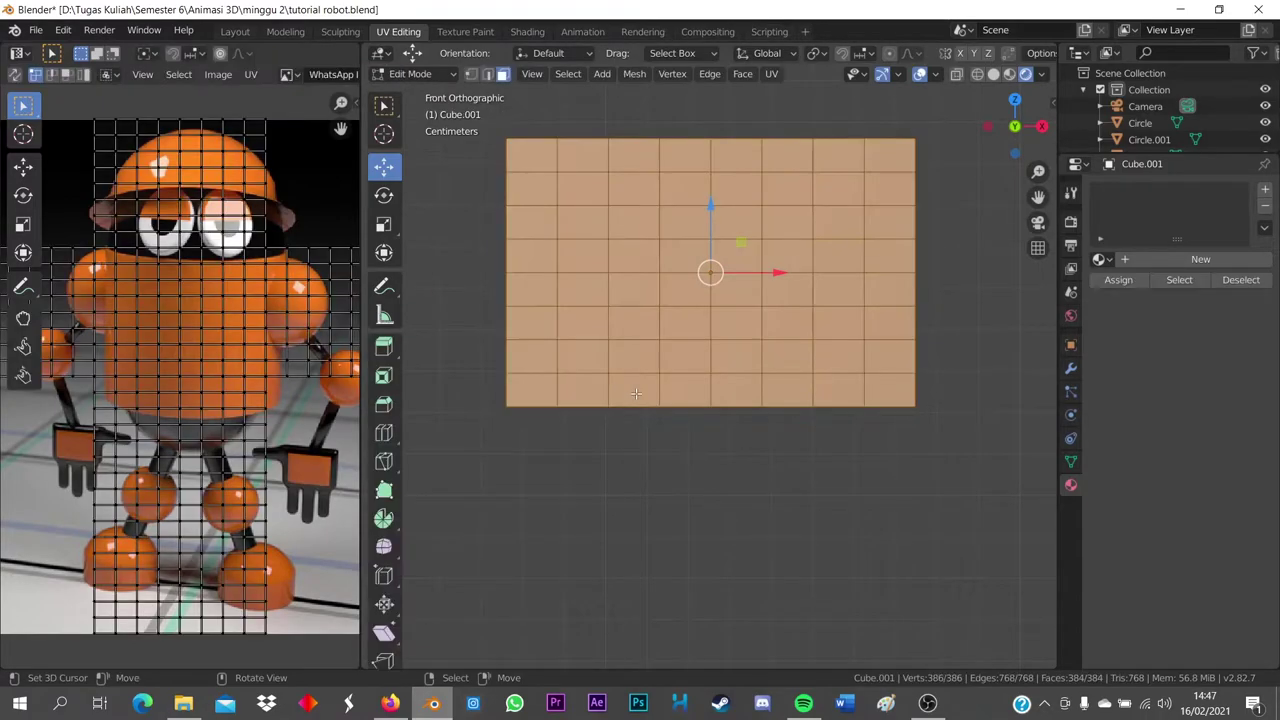
pyautogui.moveTo(637, 398)
pyautogui.mouseDown(button='middle')
pyautogui.moveTo(634, 461)
pyautogui.moveTo(834, 314)
pyautogui.mouseUp(button='middle')
pyautogui.hotkey('alt', 'a')
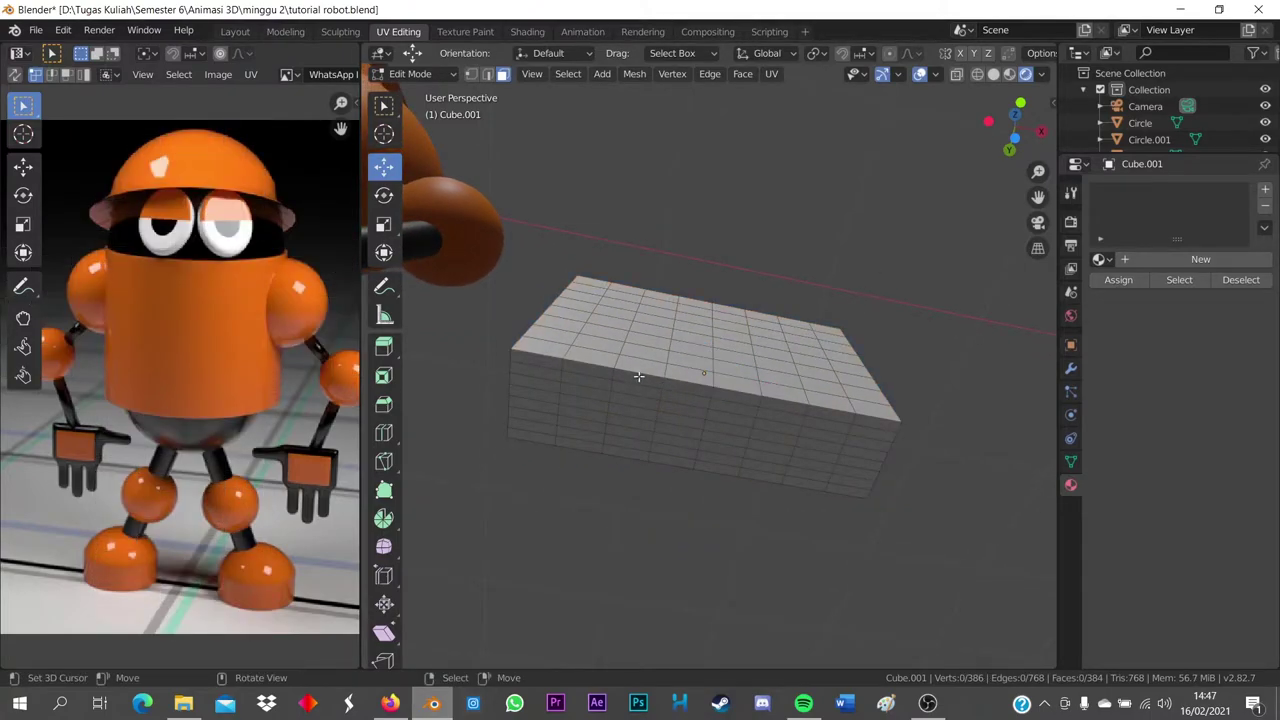
pyautogui.press('c')
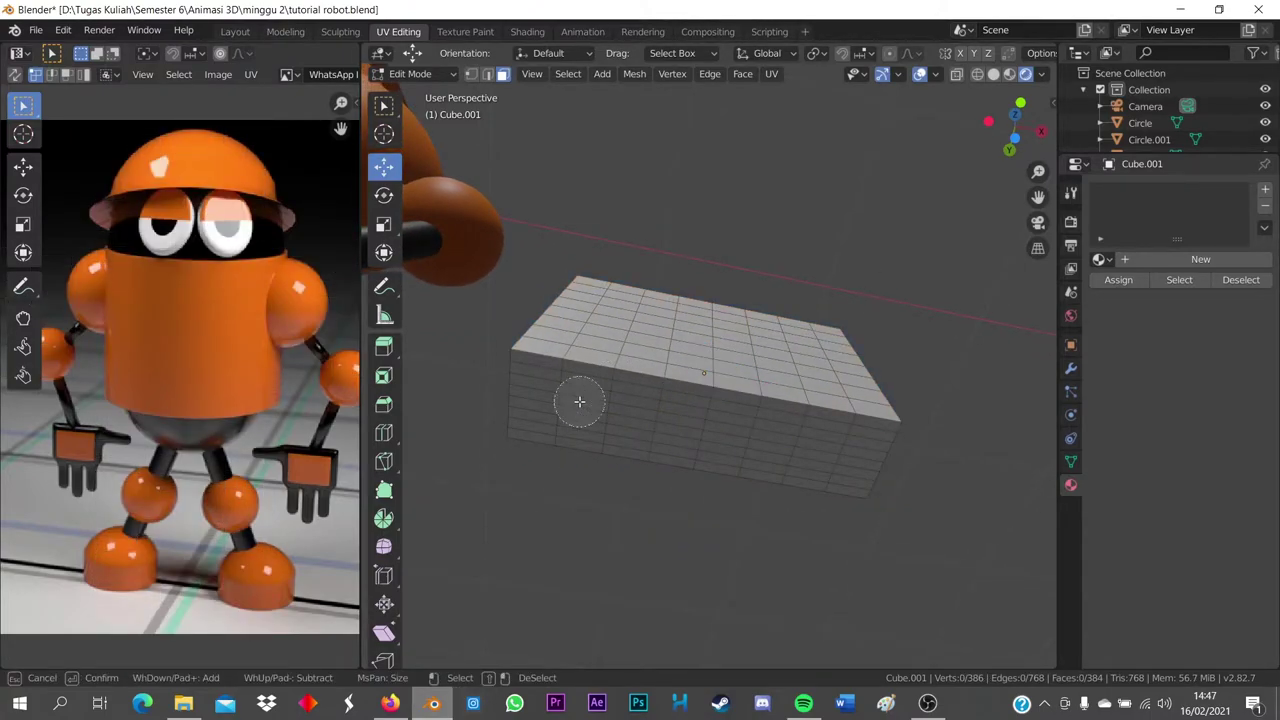
pyautogui.scroll(3, 579, 400)
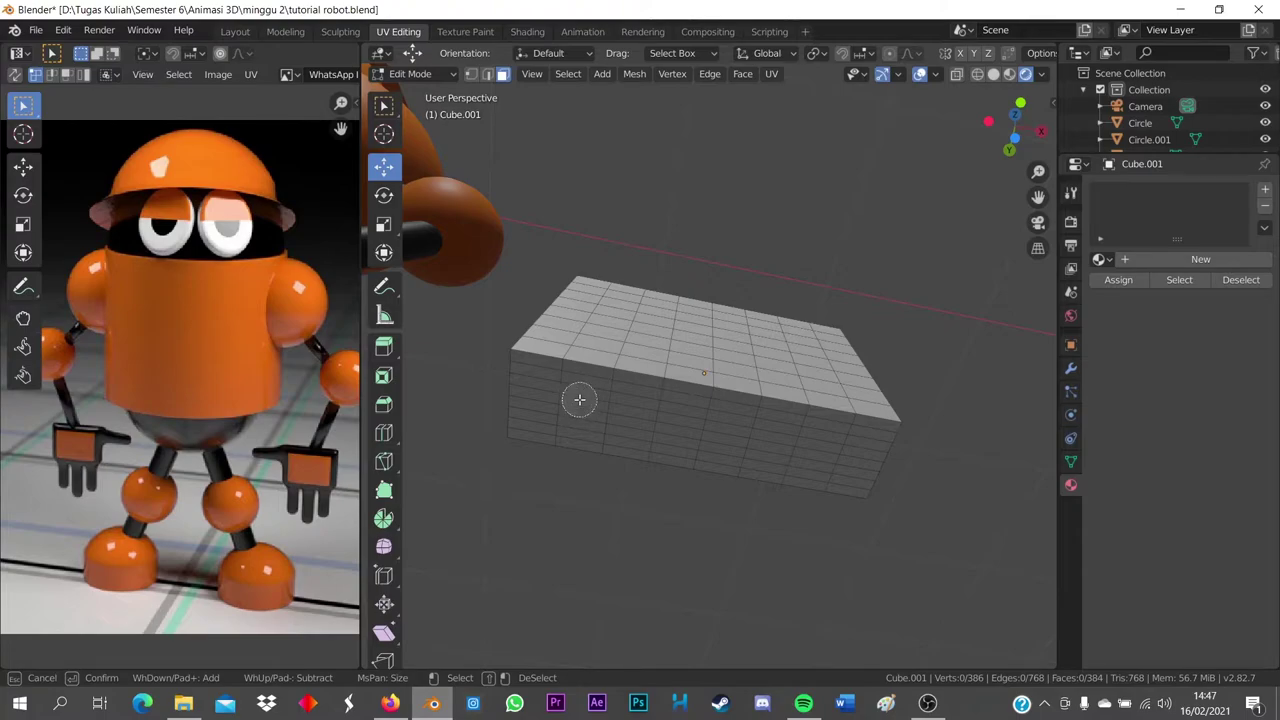
pyautogui.scroll(2, 579, 400)
pyautogui.scroll(2, 579, 400)
pyautogui.scroll(-2, 579, 400)
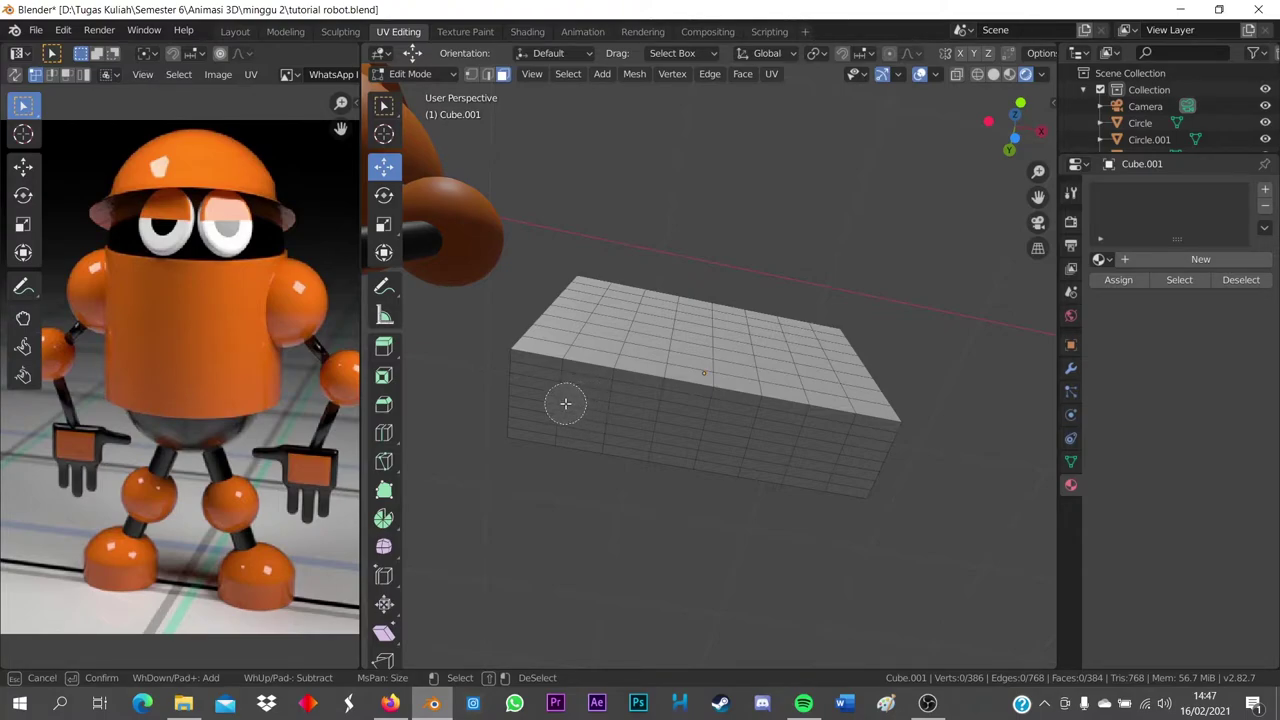
pyautogui.moveTo(565, 403)
pyautogui.mouseDown()
pyautogui.moveTo(560, 412)
pyautogui.moveTo(563, 380)
pyautogui.mouseUp()
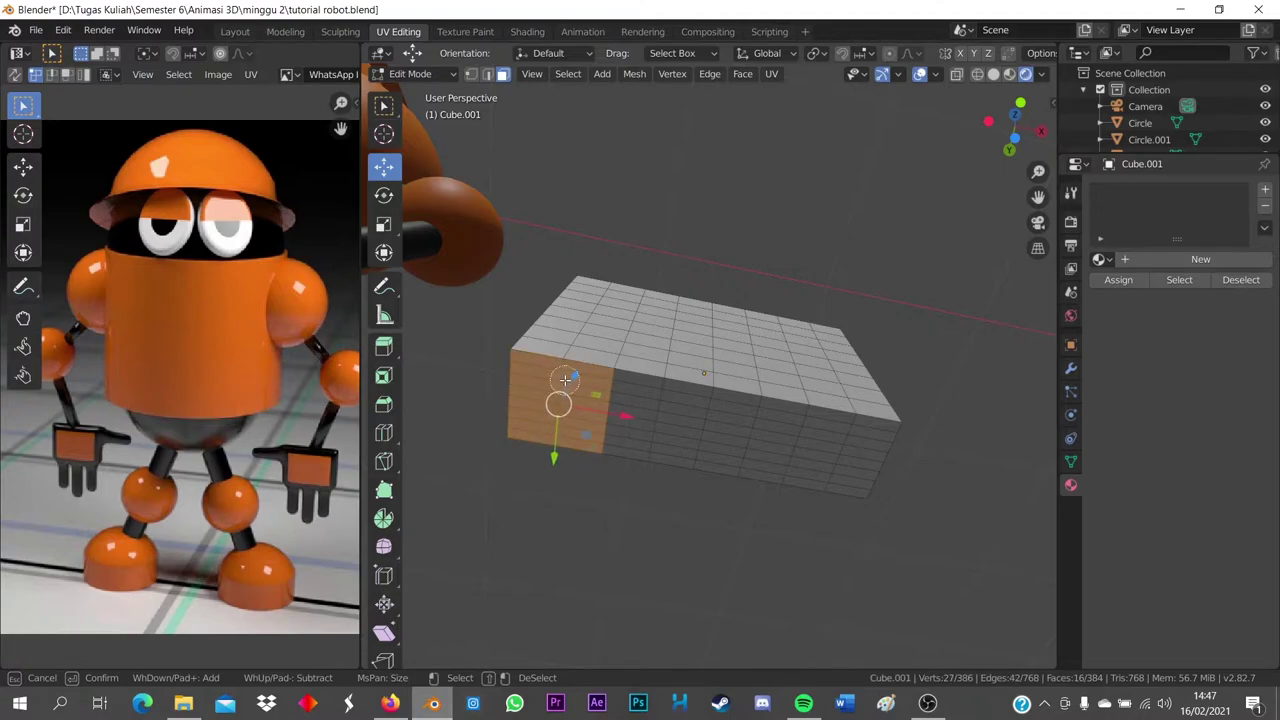
pyautogui.press('Escape')
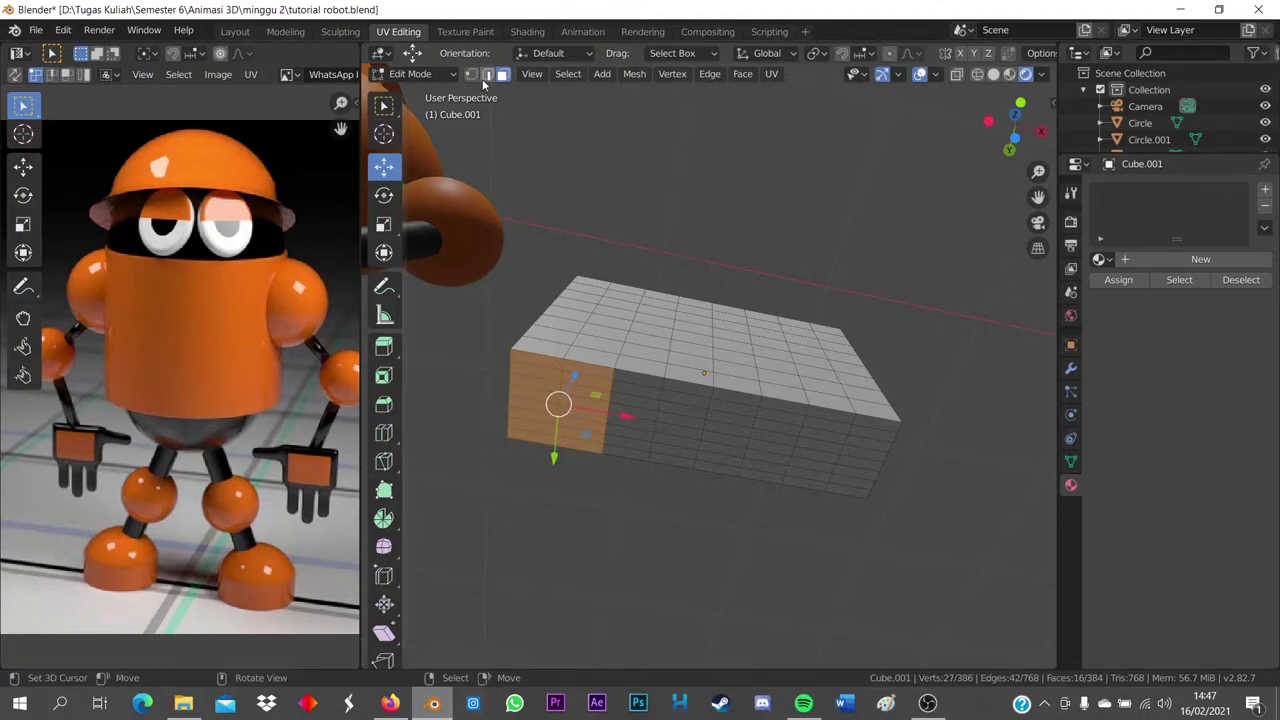
# In face select mode, add more side faces to the selection and view from the front
pyautogui.click(473, 76)
pyautogui.click(504, 76)
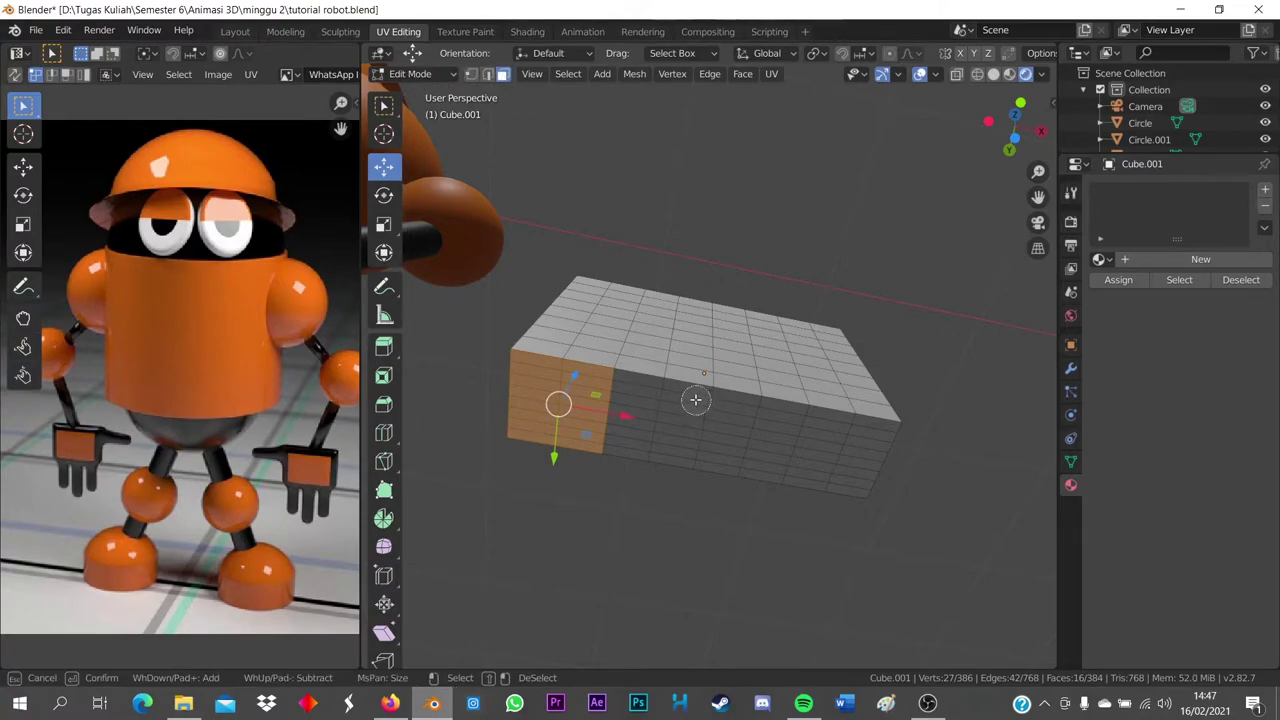
pyautogui.moveTo(696, 402)
pyautogui.keyDown('shift'); pyautogui.mouseDown()
pyautogui.moveTo(837, 442)
pyautogui.moveTo(900, 490)
pyautogui.mouseUp(); pyautogui.keyUp('shift')
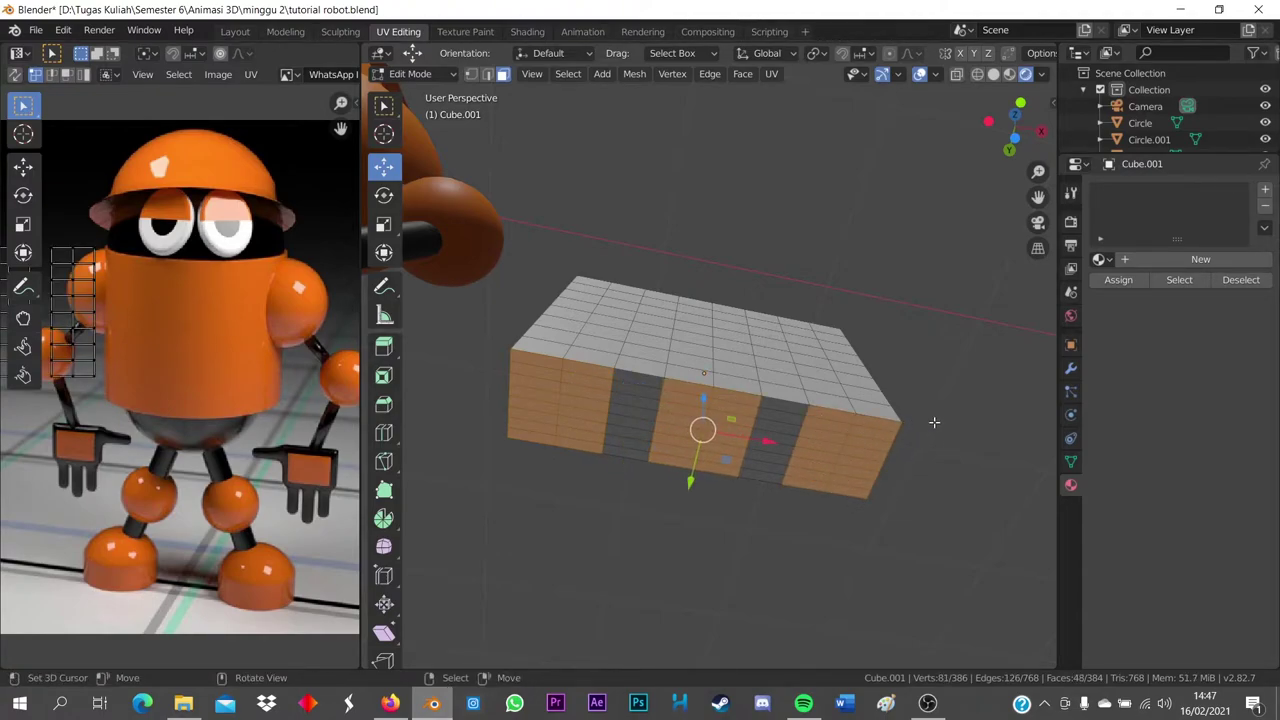
pyautogui.press('KP_1')
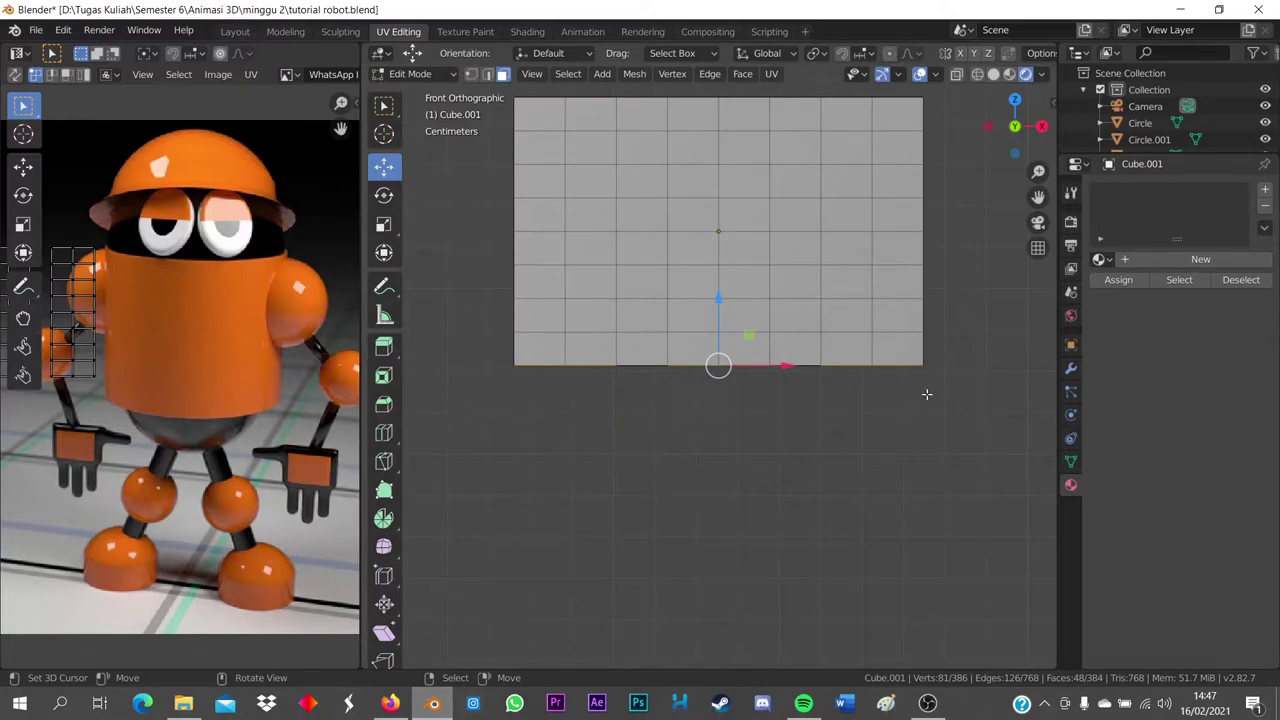
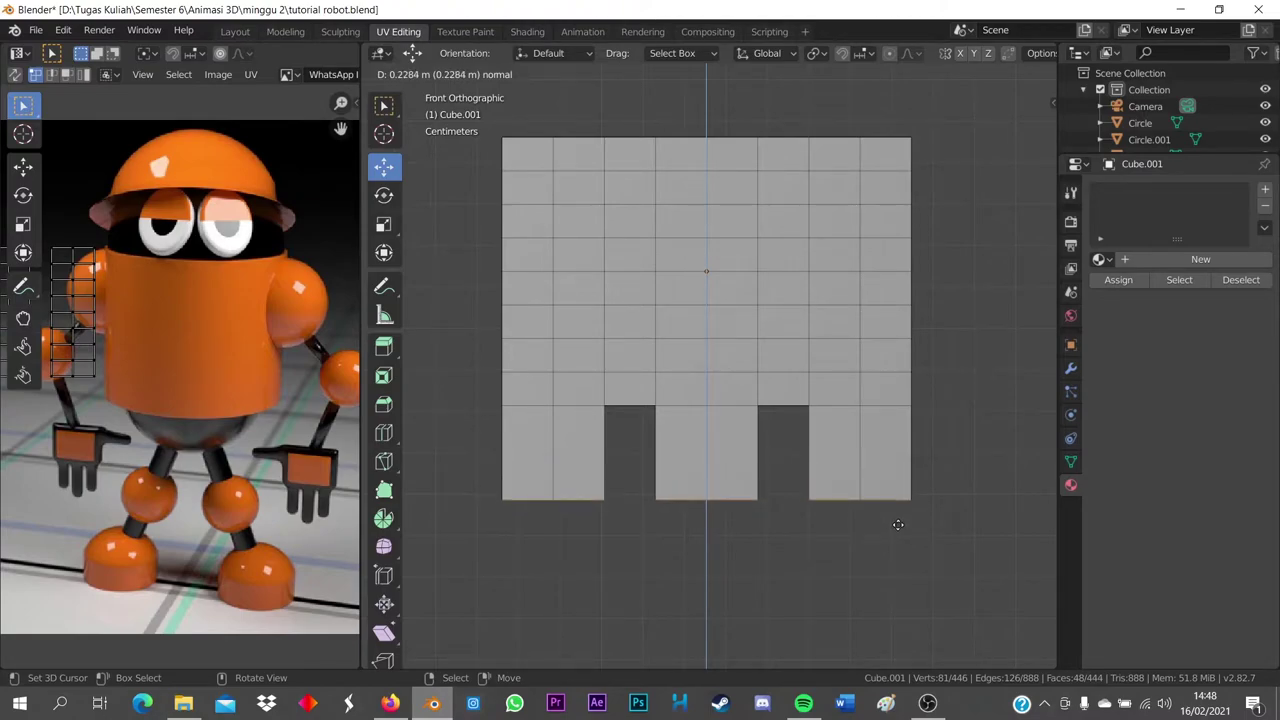
# Confirm the 0.214 m extrusion of the three bottom tabs, deselect, and view in perspective
pyautogui.click(898, 518)
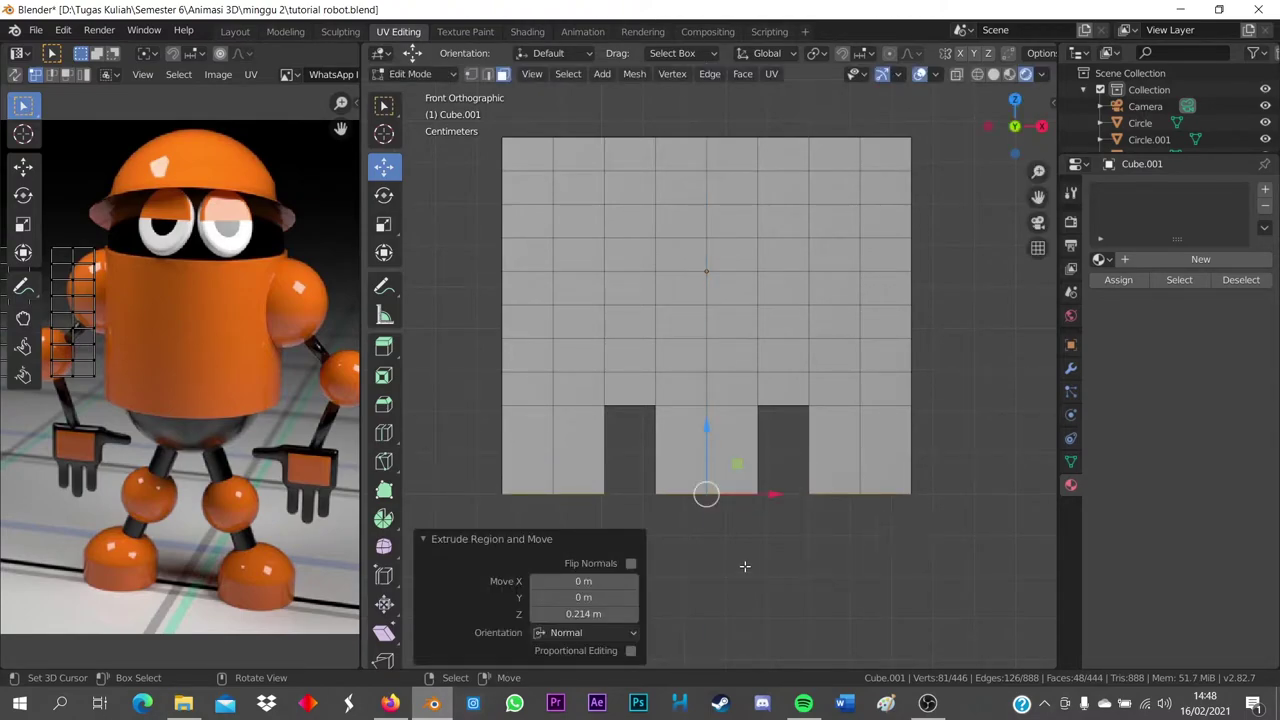
pyautogui.click(744, 566)
pyautogui.moveTo(737, 563)
pyautogui.keyDown('shift'); pyautogui.mouseDown(button='middle')
pyautogui.moveTo(729, 483)
pyautogui.moveTo(706, 455)
pyautogui.mouseUp(button='middle'); pyautogui.keyUp('shift')
pyautogui.scroll(1, 720, 460)
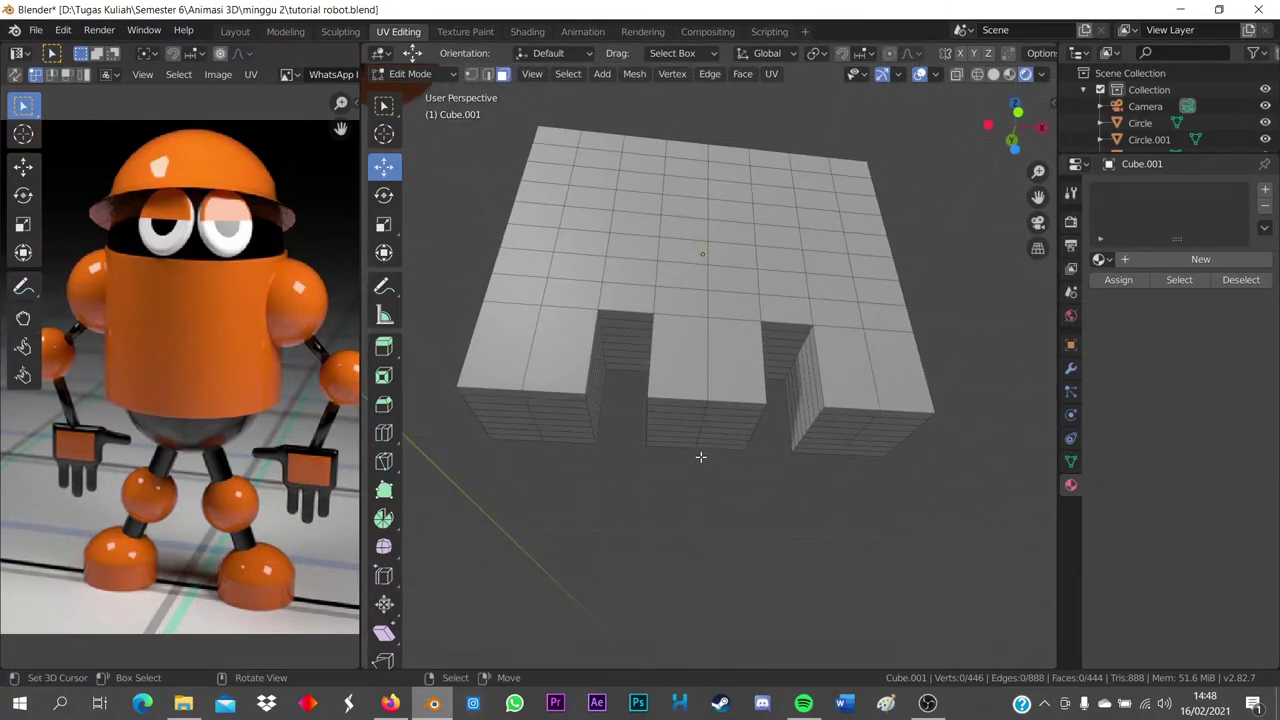
# Select the middle prong's end face and extrude it far downward in front view
pyautogui.press('c')
pyautogui.moveTo(723, 440)
pyautogui.mouseDown()
pyautogui.moveTo(694, 434)
pyautogui.moveTo(700, 423)
pyautogui.mouseUp()
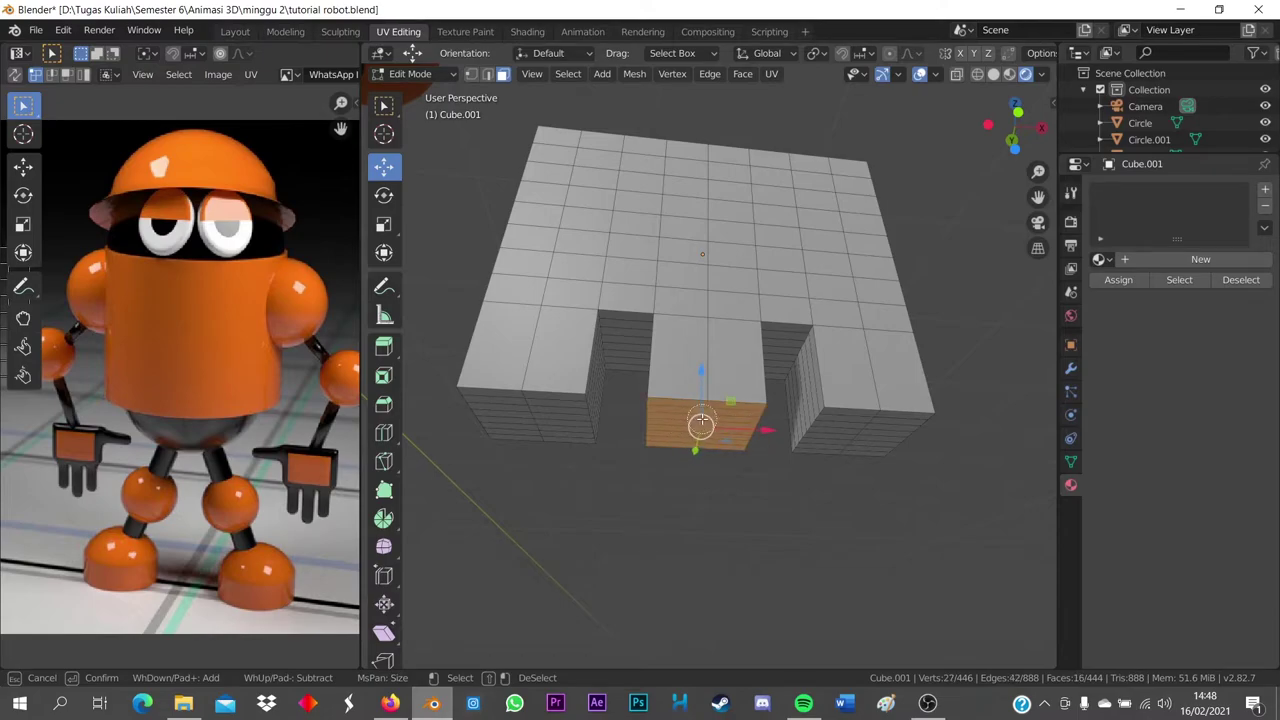
pyautogui.rightClick(703, 424)
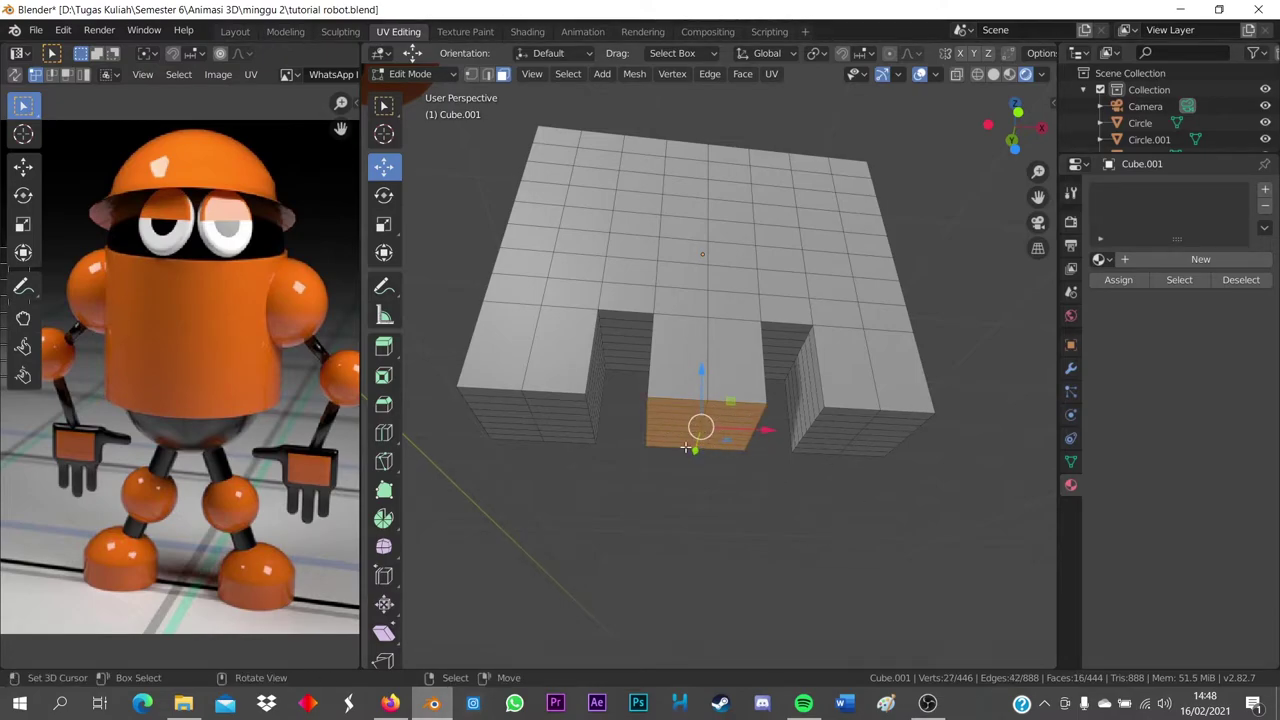
pyautogui.press('KP_1')
pyautogui.press('e')
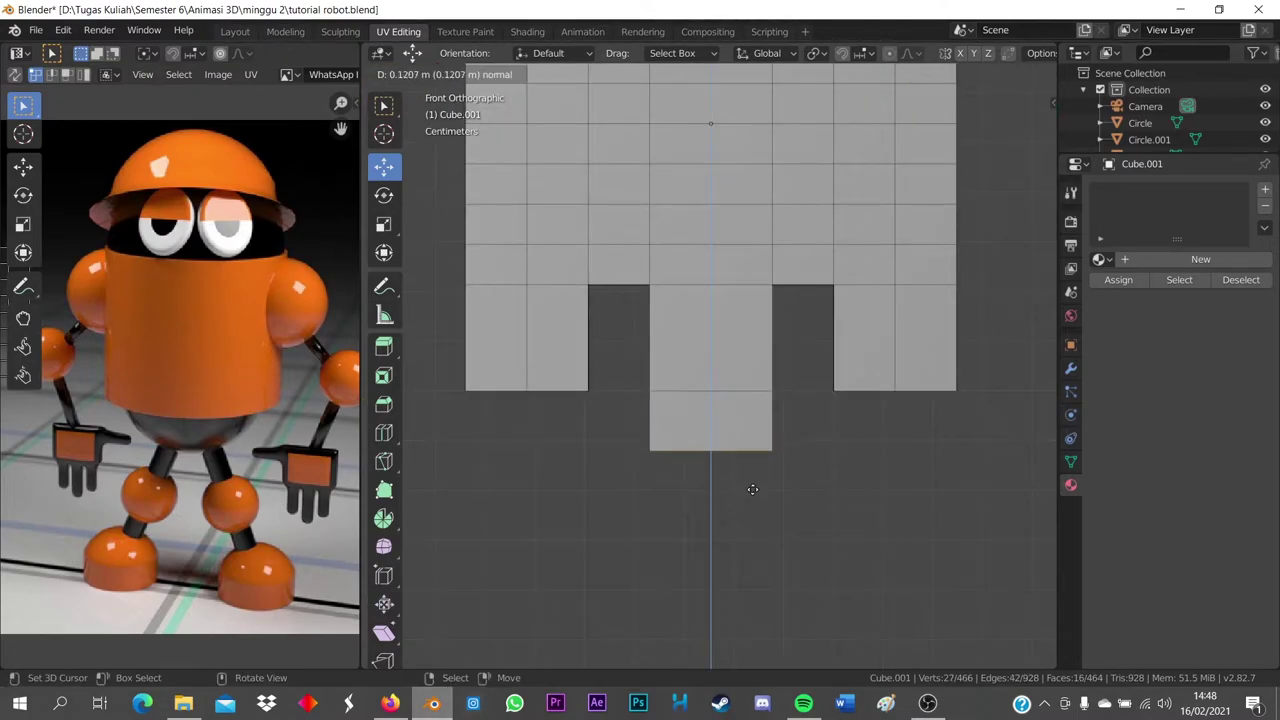
pyautogui.click(722, 627)
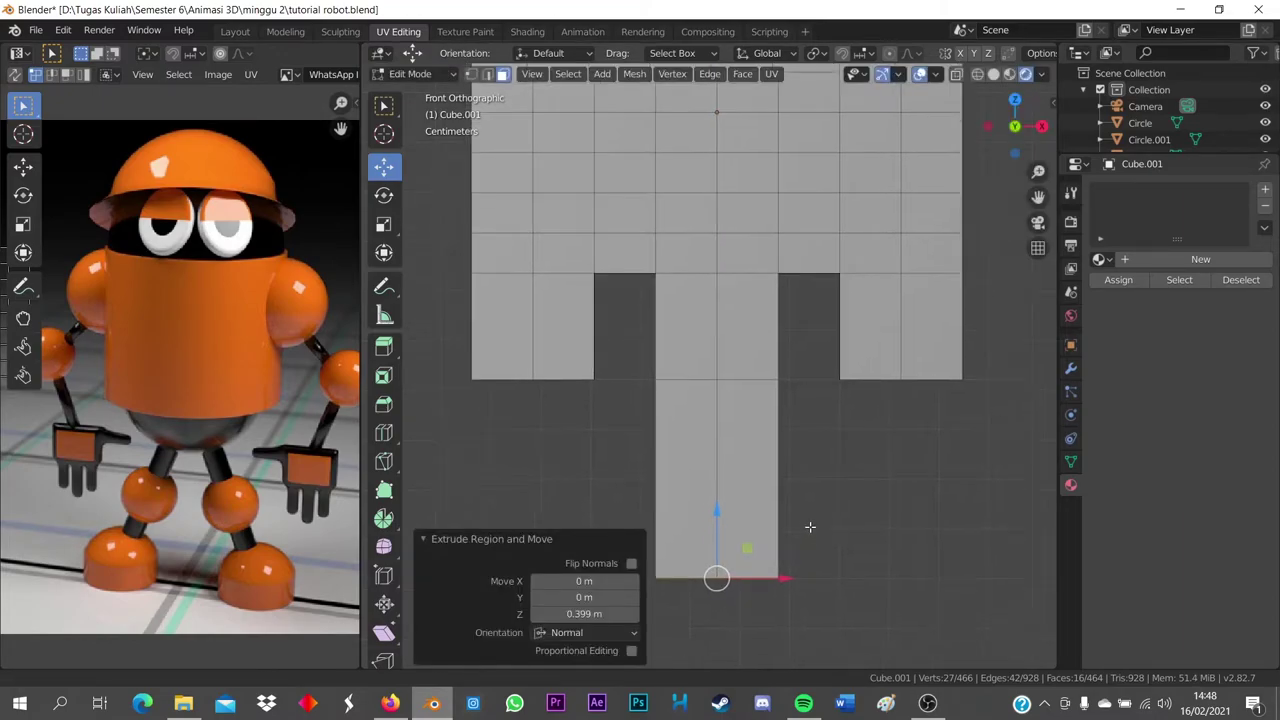
# Add a 0.0523 m extrusion to the middle prong tip and scale it inward
pyautogui.keyDown('shift'); pyautogui.moveTo(809, 526); pyautogui.dragTo(820, 414, button='middle'); pyautogui.keyUp('shift')
pyautogui.press('e')
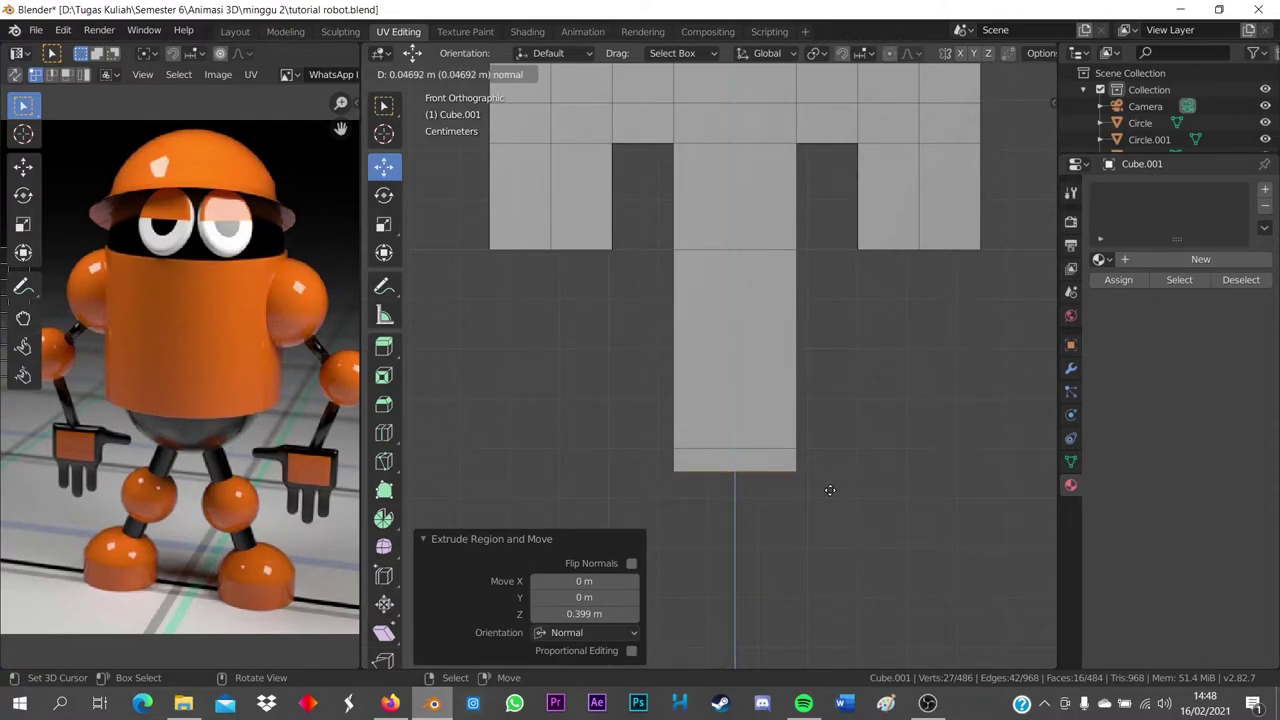
pyautogui.rightClick(822, 468)
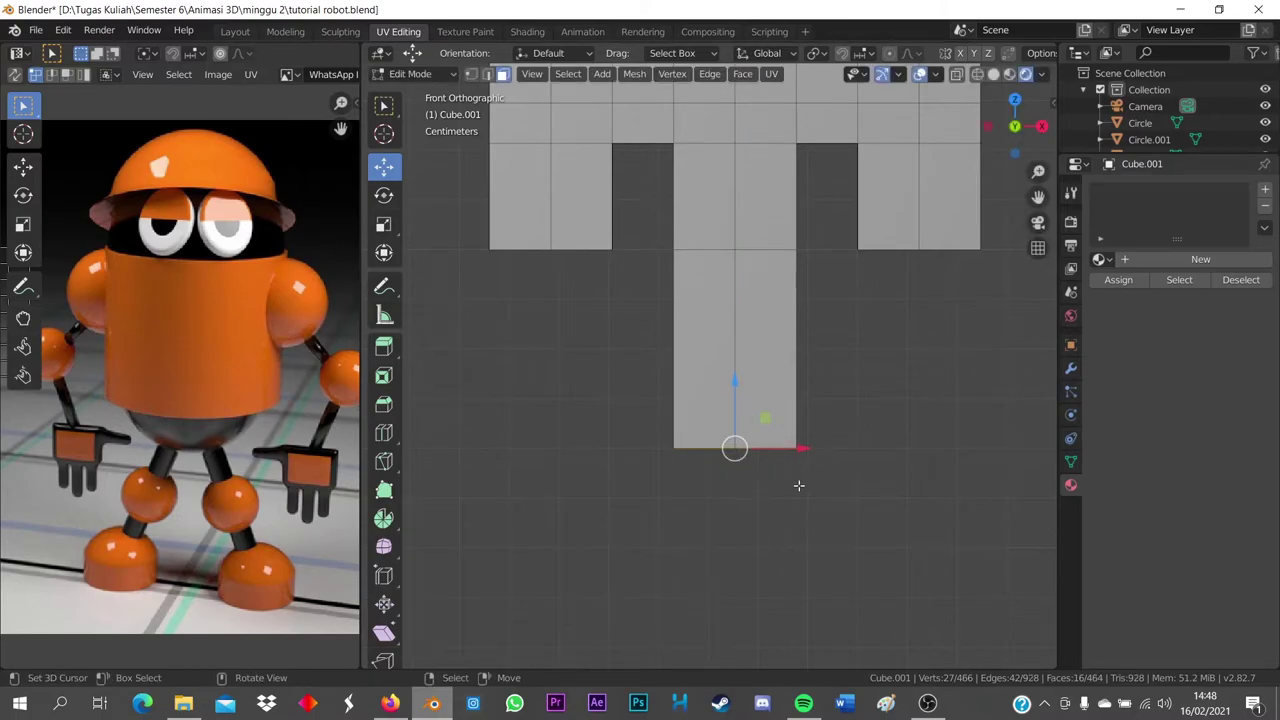
pyautogui.press('e')
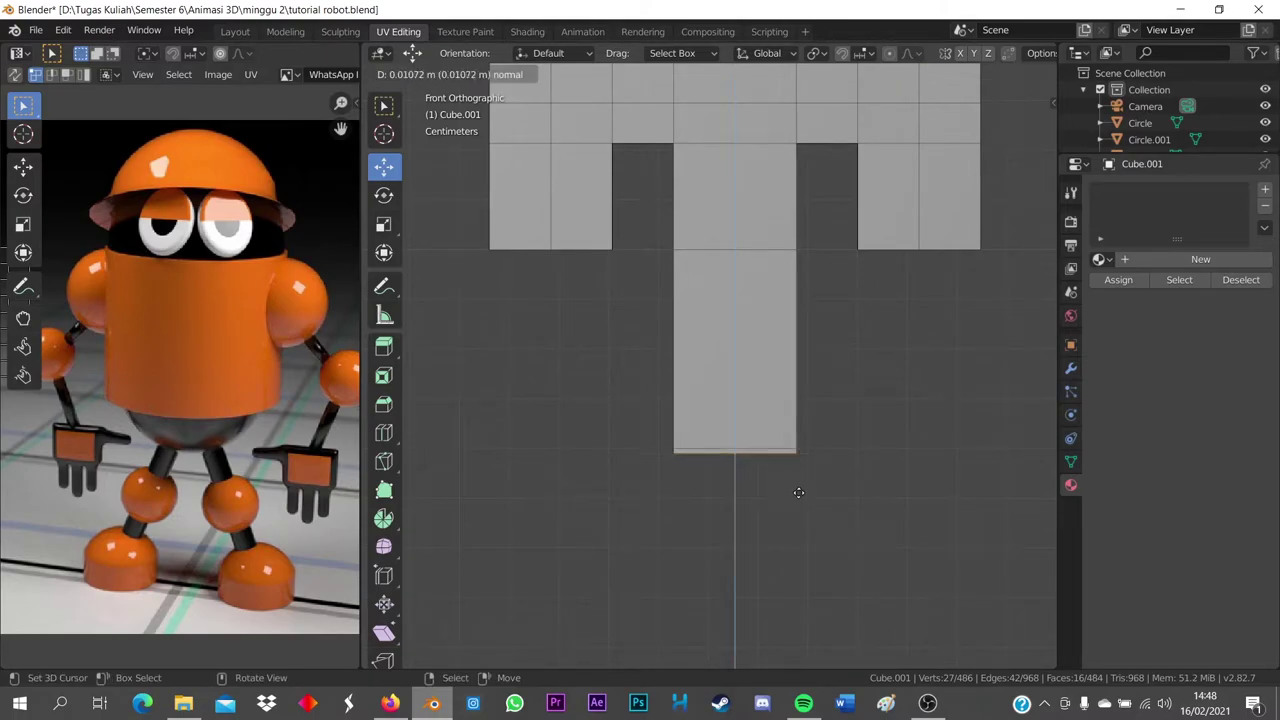
pyautogui.click(796, 512)
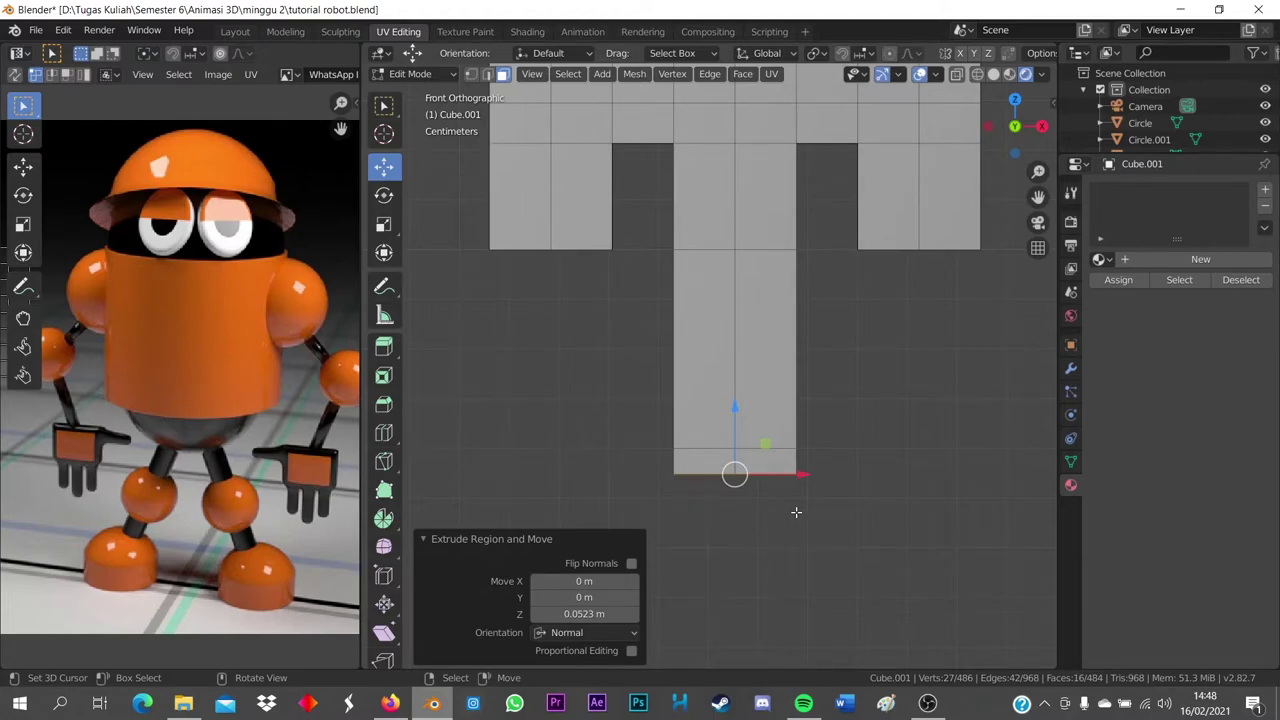
pyautogui.press('s')
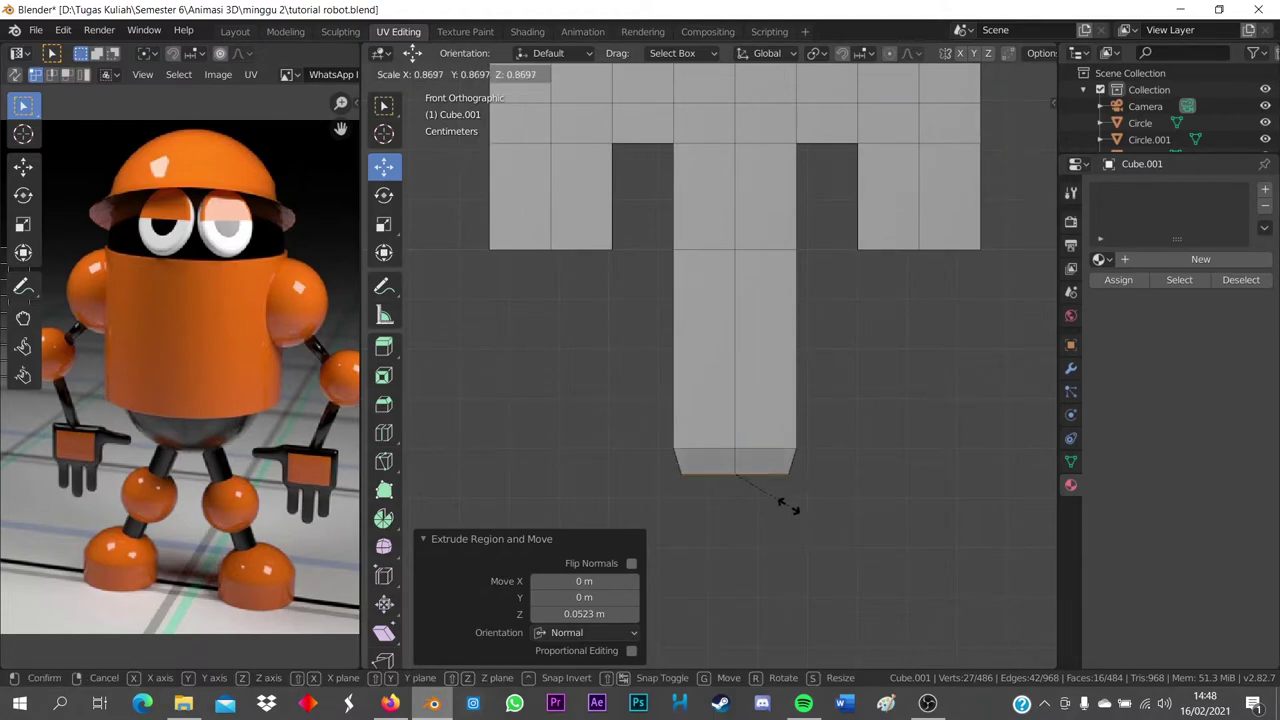
pyautogui.click(777, 503)
# Add two more short extrude-and-shrink steps to round the tip, then return to Object Mode
pyautogui.press('e')
pyautogui.click(782, 523)
pyautogui.press('s')
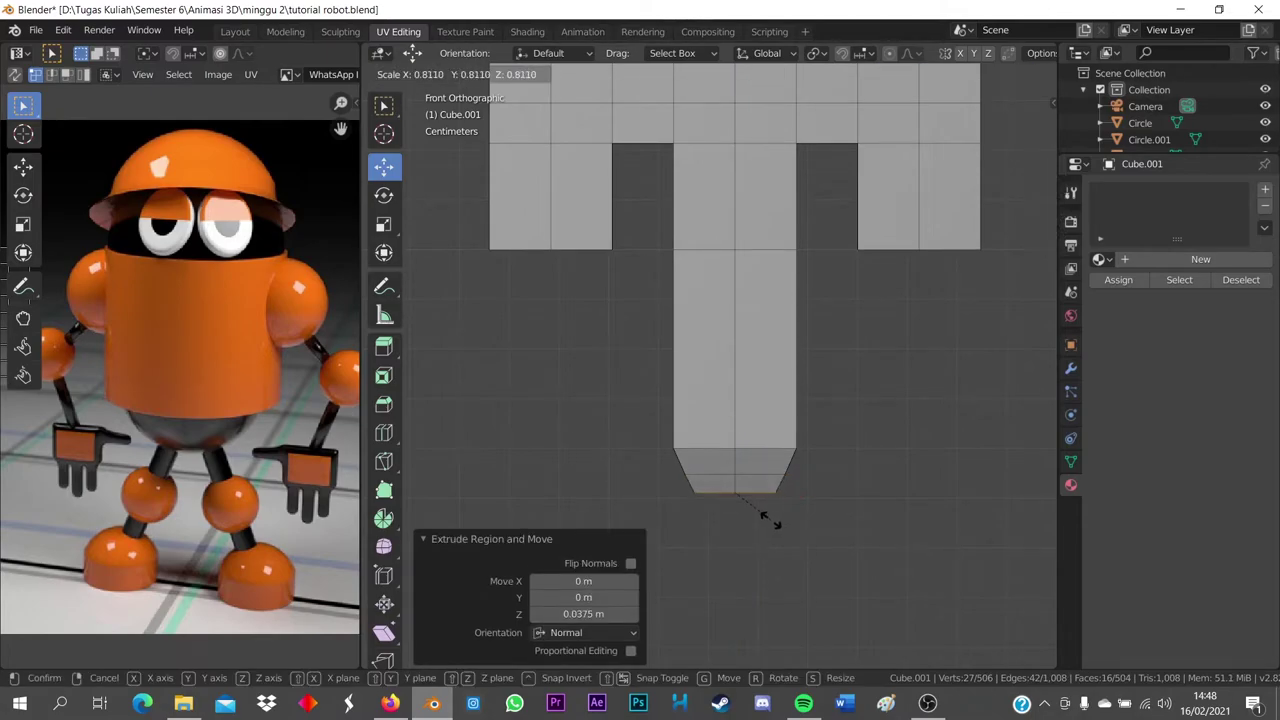
pyautogui.click(762, 522)
pyautogui.press('e')
pyautogui.click(761, 526)
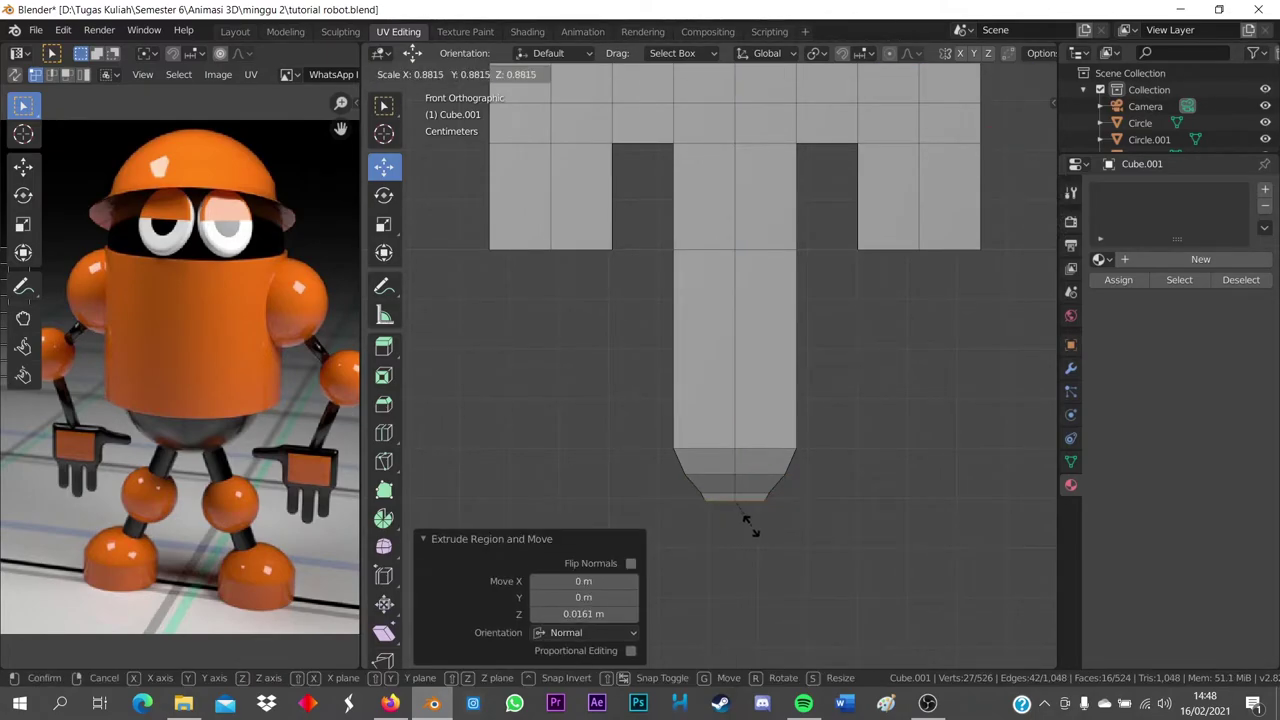
pyautogui.press('s')
pyautogui.click(728, 515)
pyautogui.press('Tab')
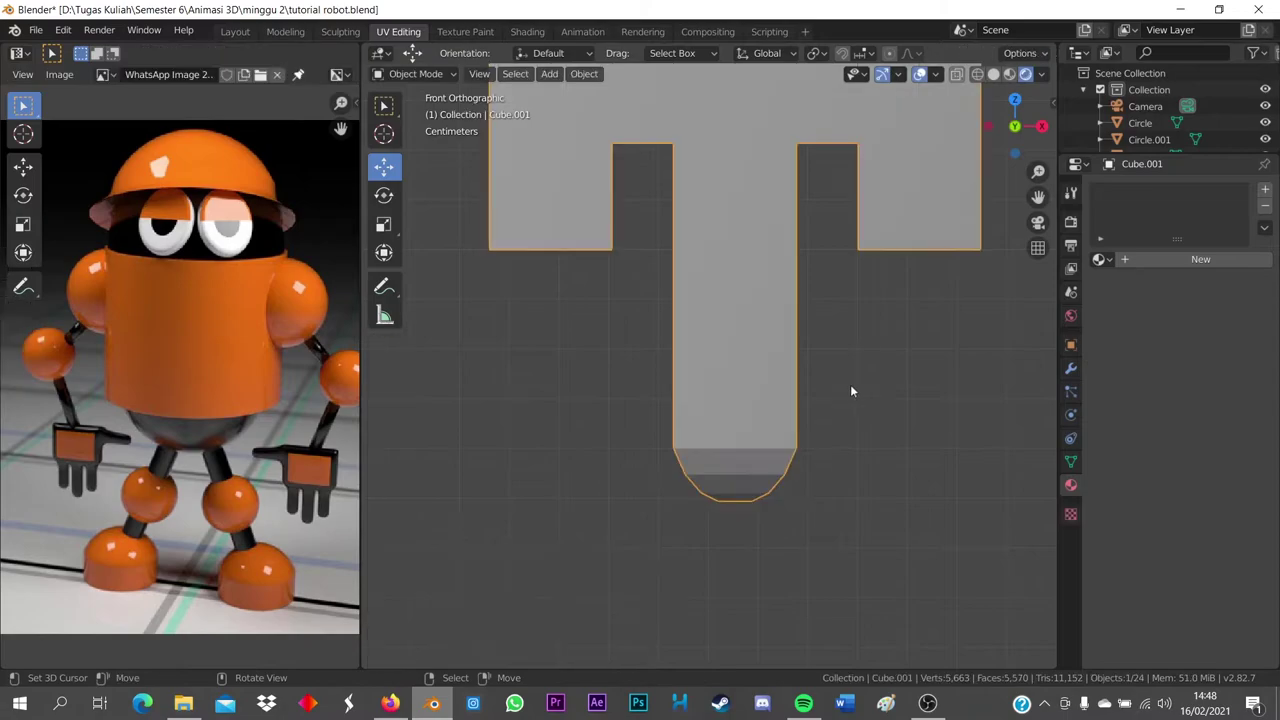
# Re-enter Edit Mode and circle-select the right prong's end faces
pyautogui.moveTo(811, 364)
pyautogui.mouseDown(button='middle')
pyautogui.moveTo(711, 364)
pyautogui.moveTo(776, 351)
pyautogui.moveTo(790, 380)
pyautogui.mouseUp(button='middle')
pyautogui.press('Tab')
pyautogui.press('c')
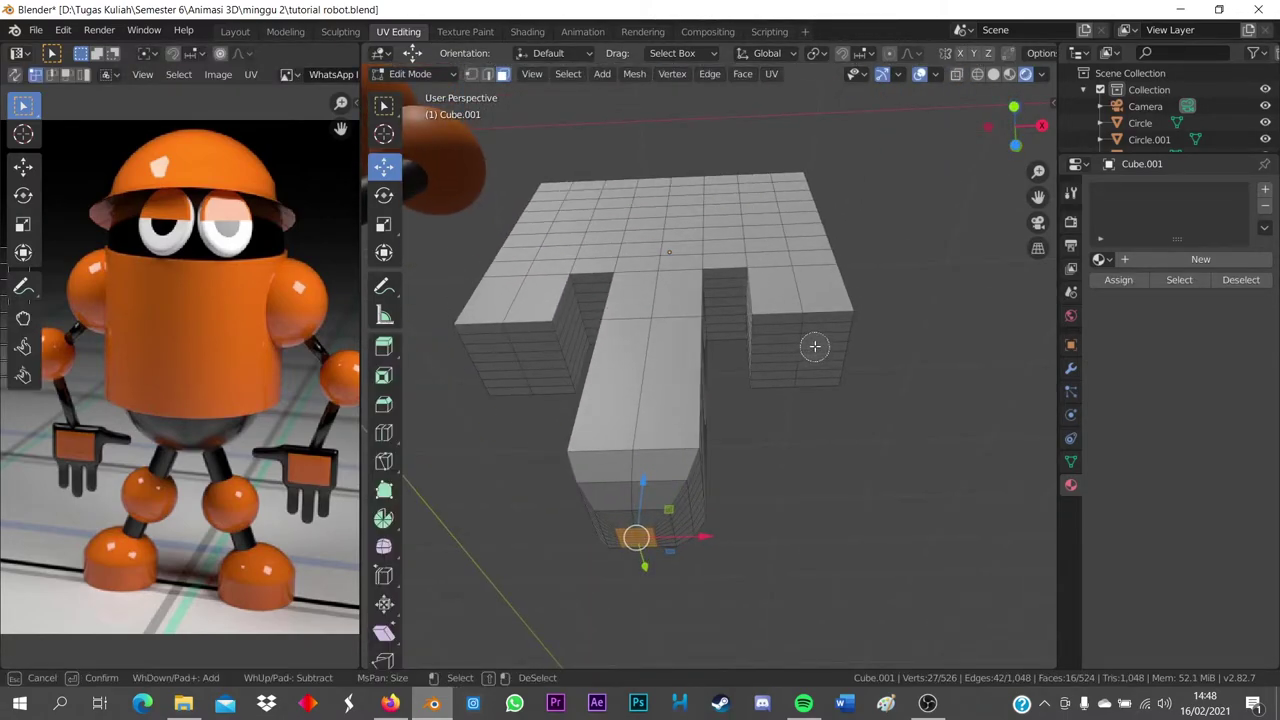
pyautogui.moveTo(812, 351); pyautogui.dragTo(726, 440)
pyautogui.press('Escape')
pyautogui.hotkey('alt', 'a')
pyautogui.press('c')
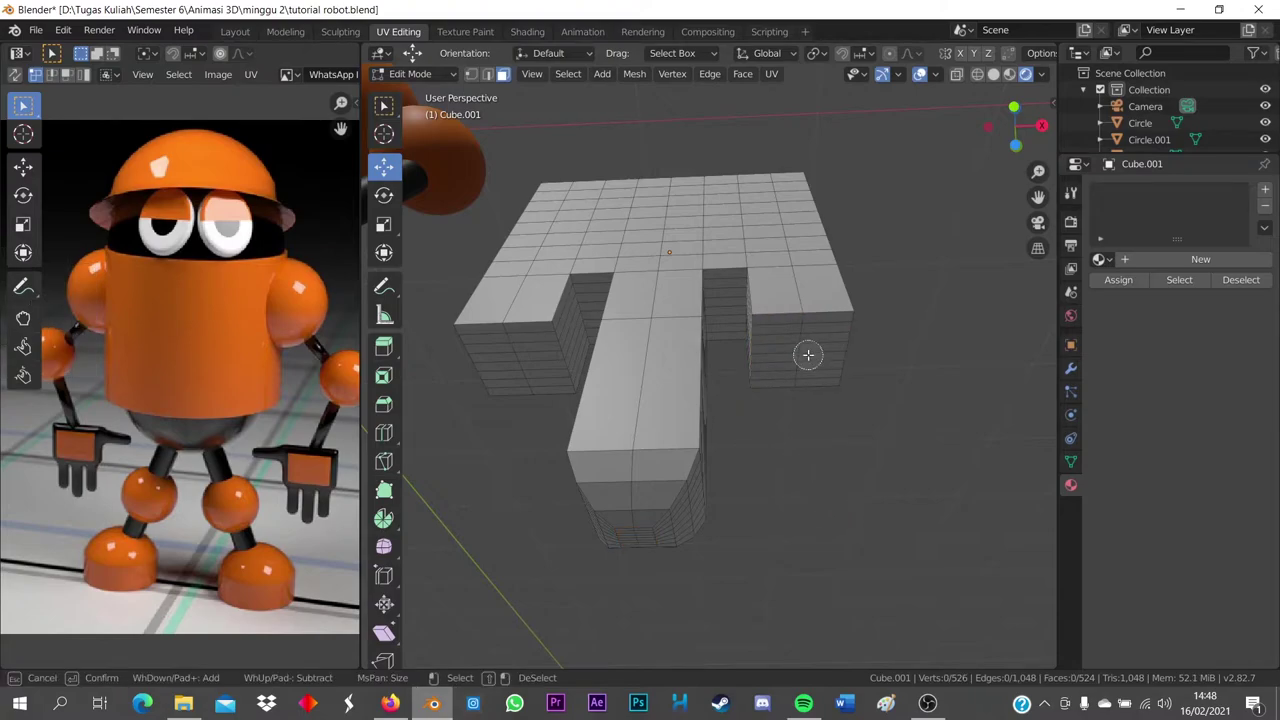
pyautogui.moveTo(805, 355); pyautogui.dragTo(798, 345)
pyautogui.press('Escape')
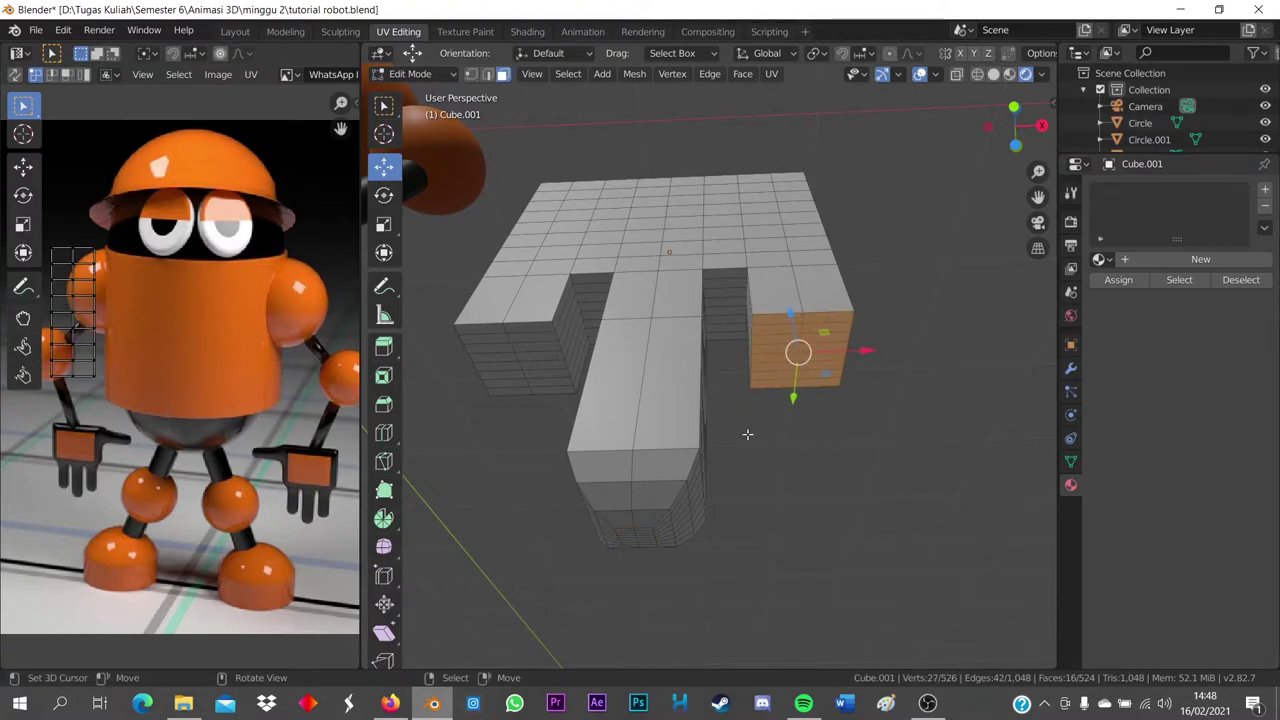
pyautogui.press('x')
pyautogui.click(537, 376)
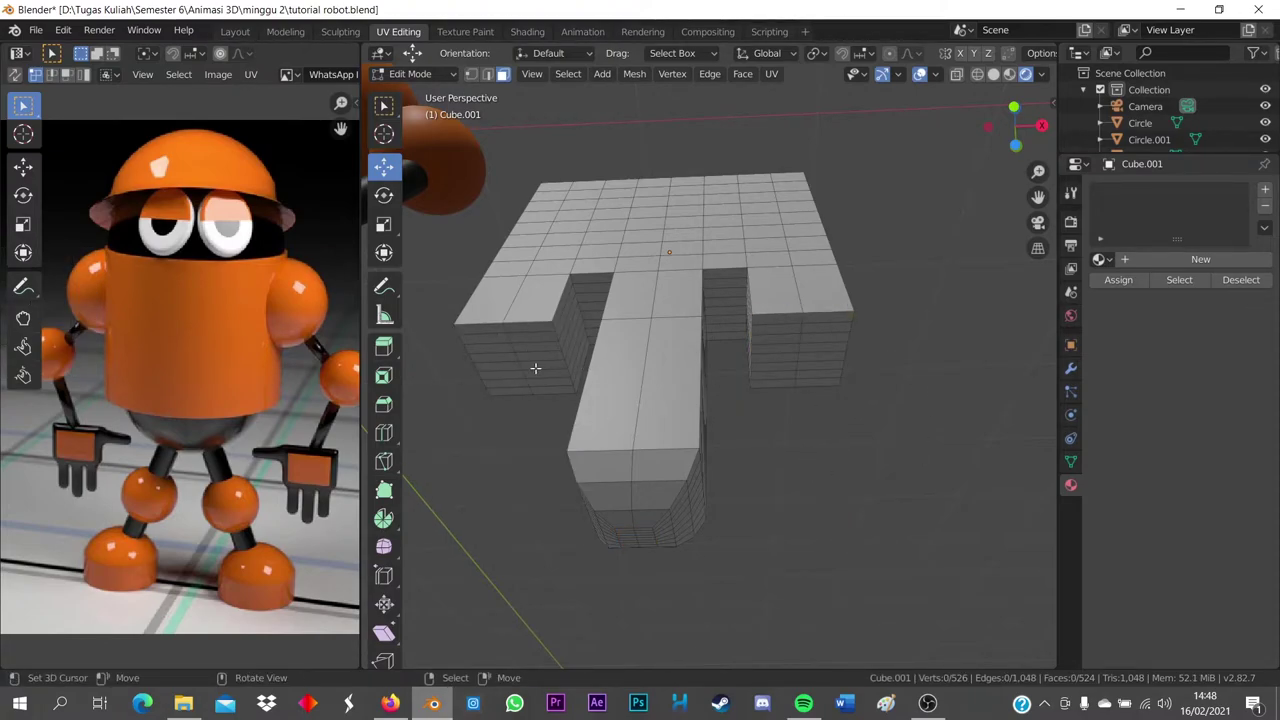
pyautogui.press('x')
pyautogui.press('Escape')
# Select both side prongs' end faces and extrude them downward to lengthen them
pyautogui.press('c')
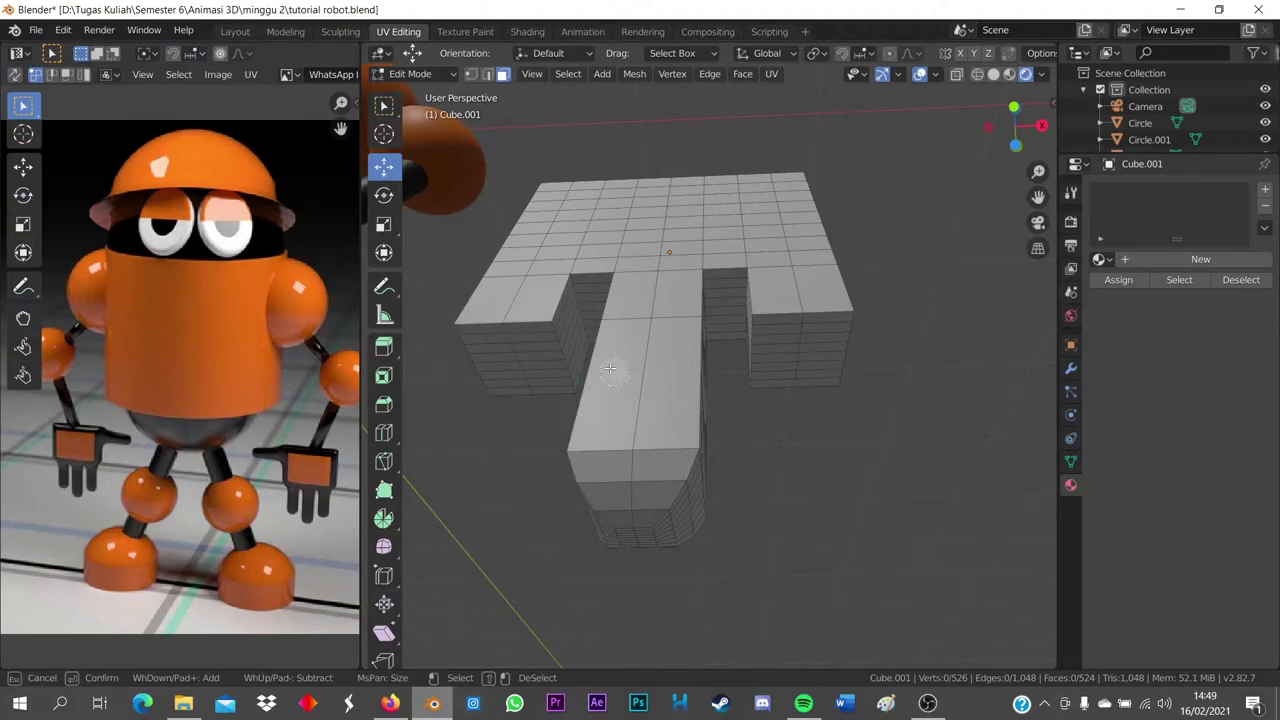
pyautogui.moveTo(540, 360); pyautogui.dragTo(512, 356)
pyautogui.press('Escape')
pyautogui.press('c')
pyautogui.press('Escape')
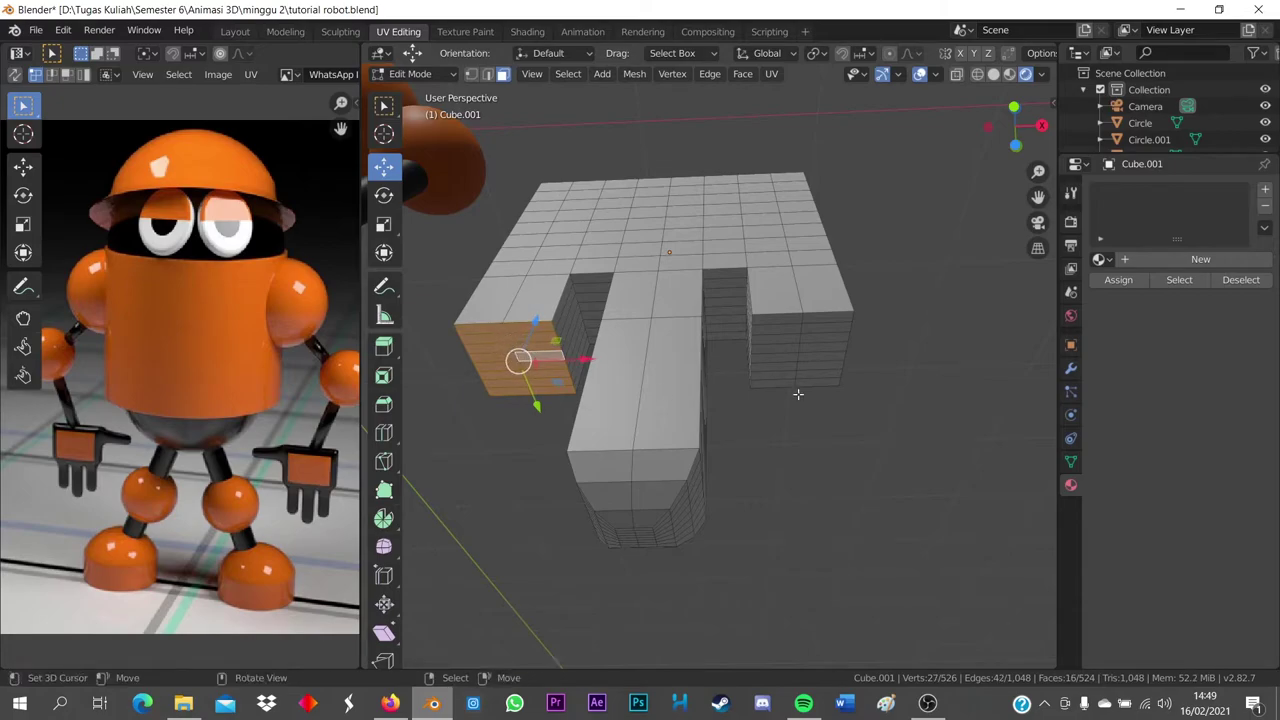
pyautogui.press('c')
pyautogui.moveTo(800, 358); pyautogui.dragTo(808, 339)
pyautogui.moveTo(797, 374); pyautogui.dragTo(825, 337)
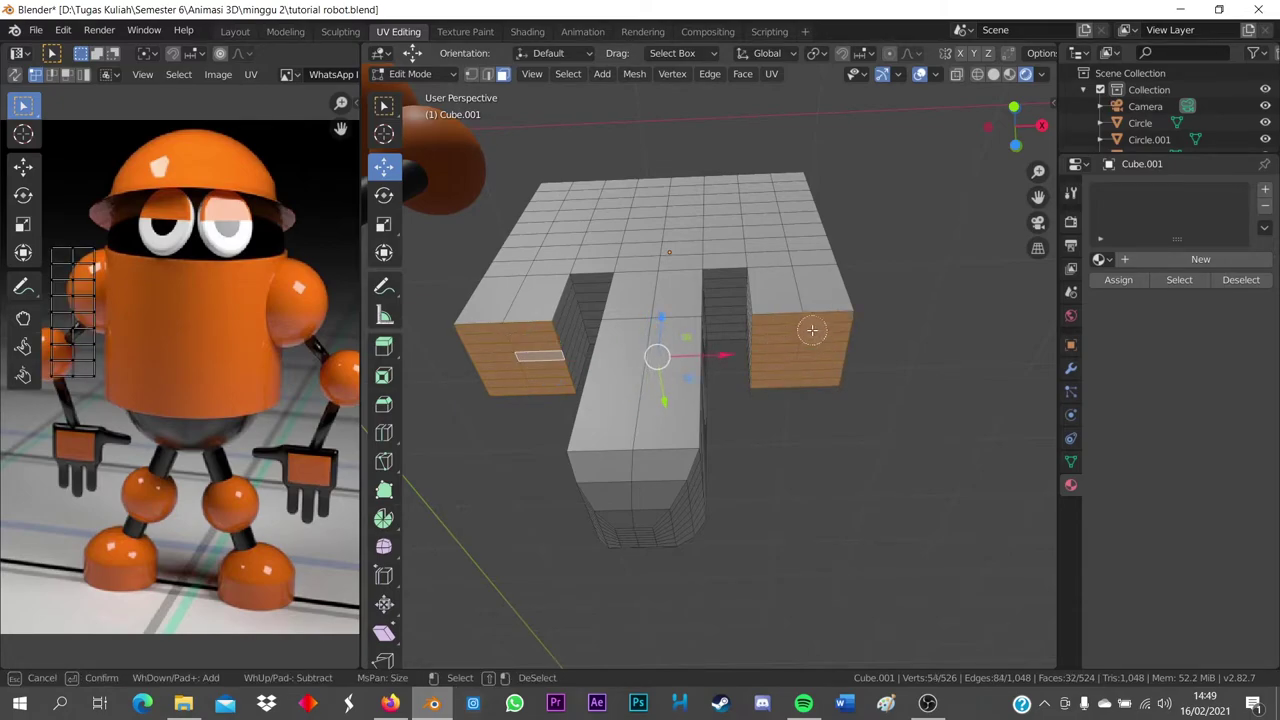
pyautogui.press('Escape')
pyautogui.press('KP_1')
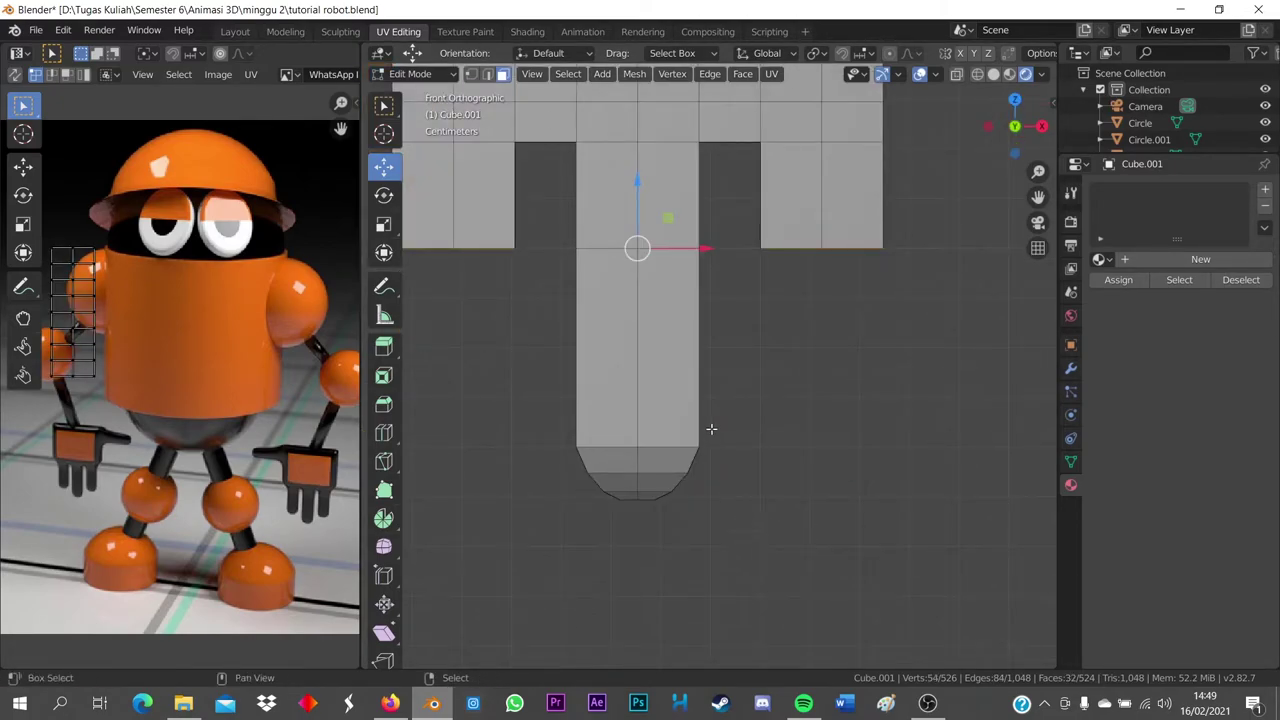
pyautogui.press('e')
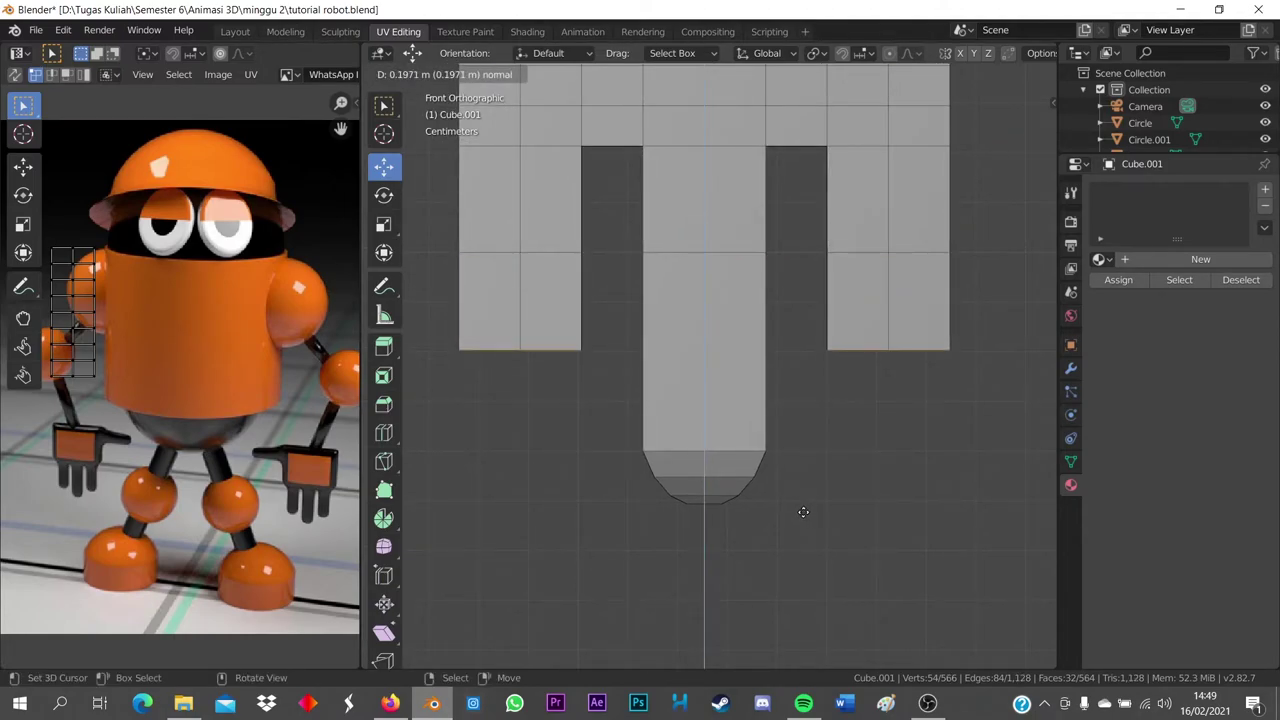
pyautogui.click(803, 512)
# Reselect only the right prong's bottom end face in perspective view
pyautogui.hotkey('alt', 'a')
pyautogui.moveTo(920, 429); pyautogui.dragTo(894, 371, button='middle')
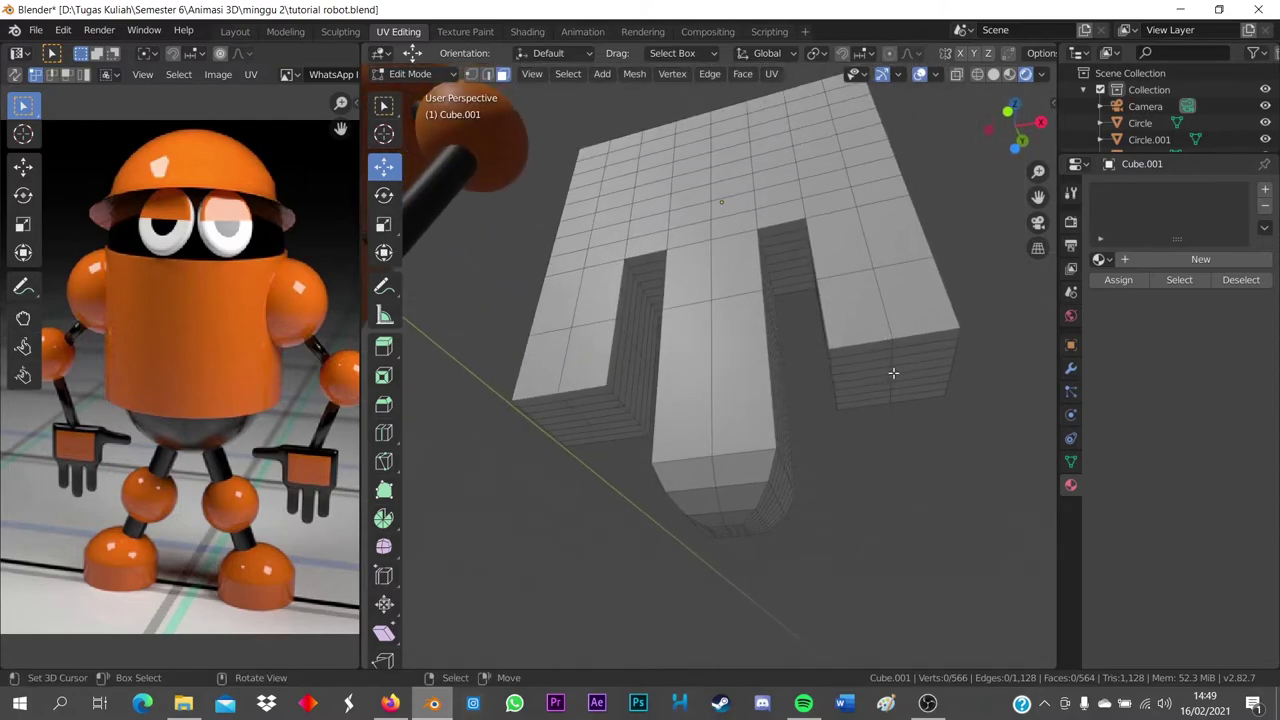
pyautogui.press('c')
pyautogui.moveTo(914, 369); pyautogui.dragTo(886, 363)
pyautogui.moveTo(885, 357); pyautogui.dragTo(895, 330, button='middle')
pyautogui.moveTo(935, 362)
pyautogui.mouseDown()
pyautogui.moveTo(866, 364)
pyautogui.moveTo(930, 400)
pyautogui.mouseUp()
pyautogui.rightClick(956, 412)
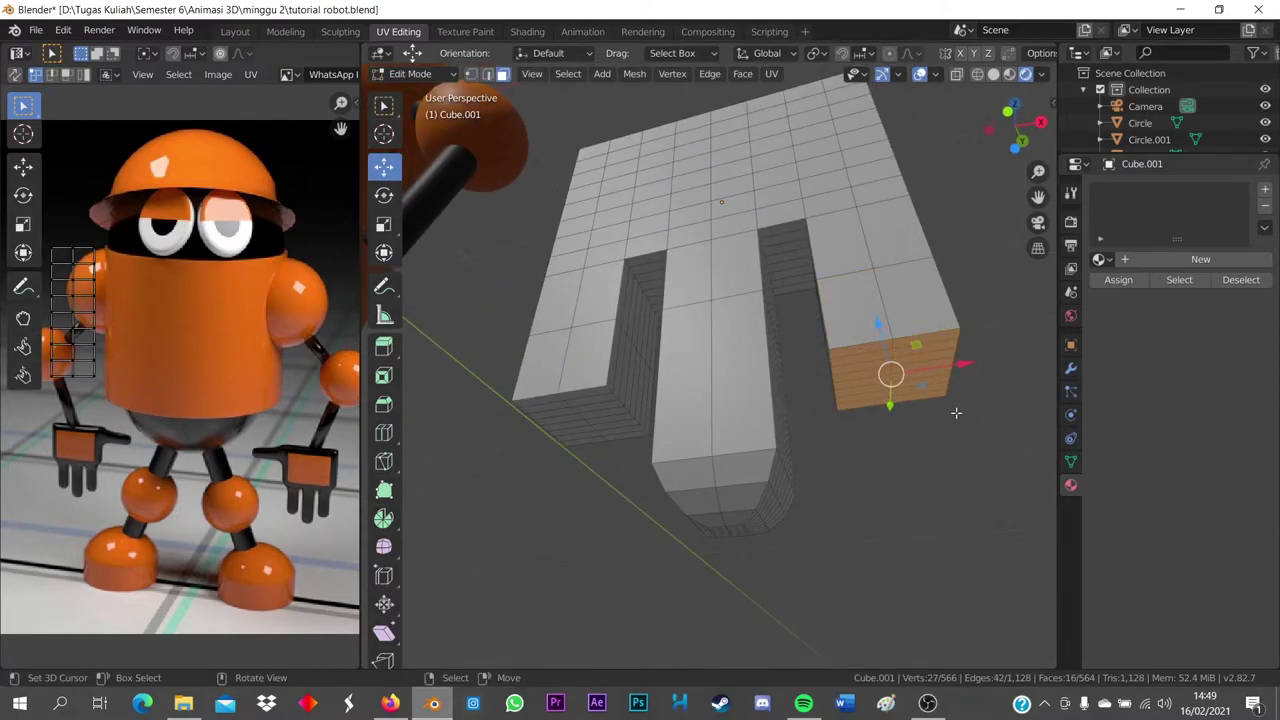
# Extrude the right prong's end face a short distance and shrink it inward
pyautogui.press('KP_1')
pyautogui.press('e')
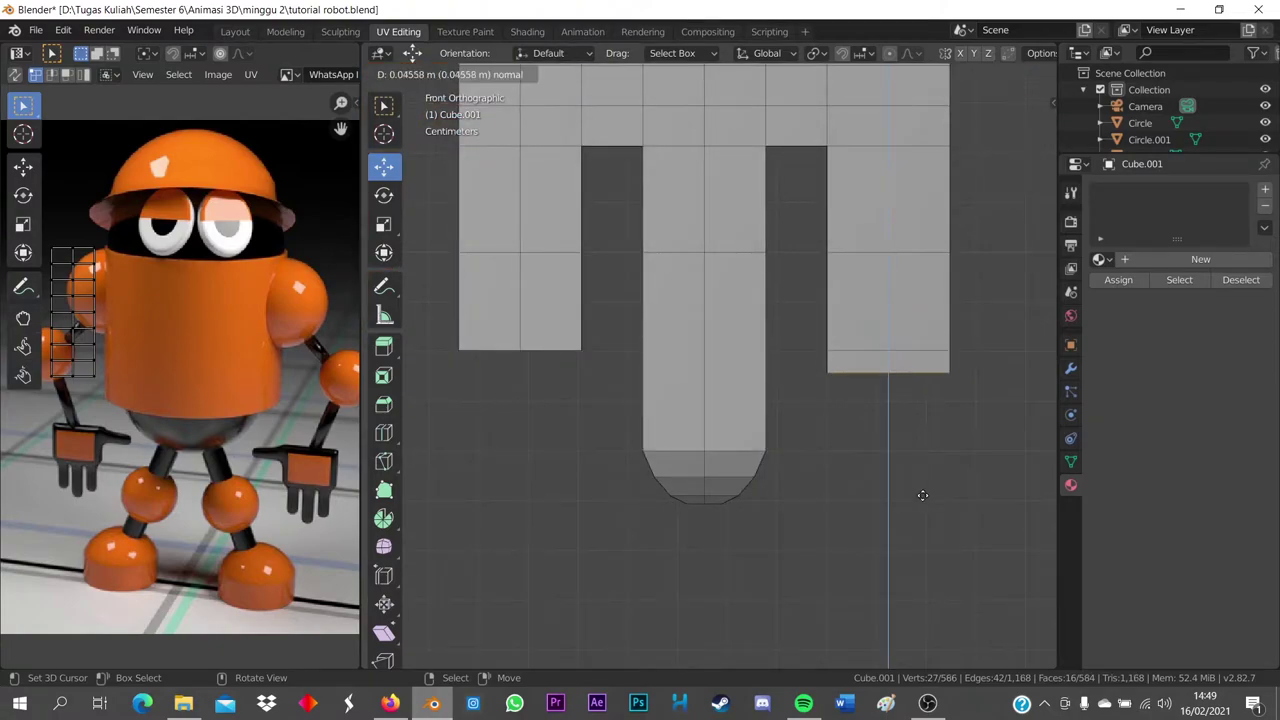
pyautogui.click(922, 496)
pyautogui.press('s')
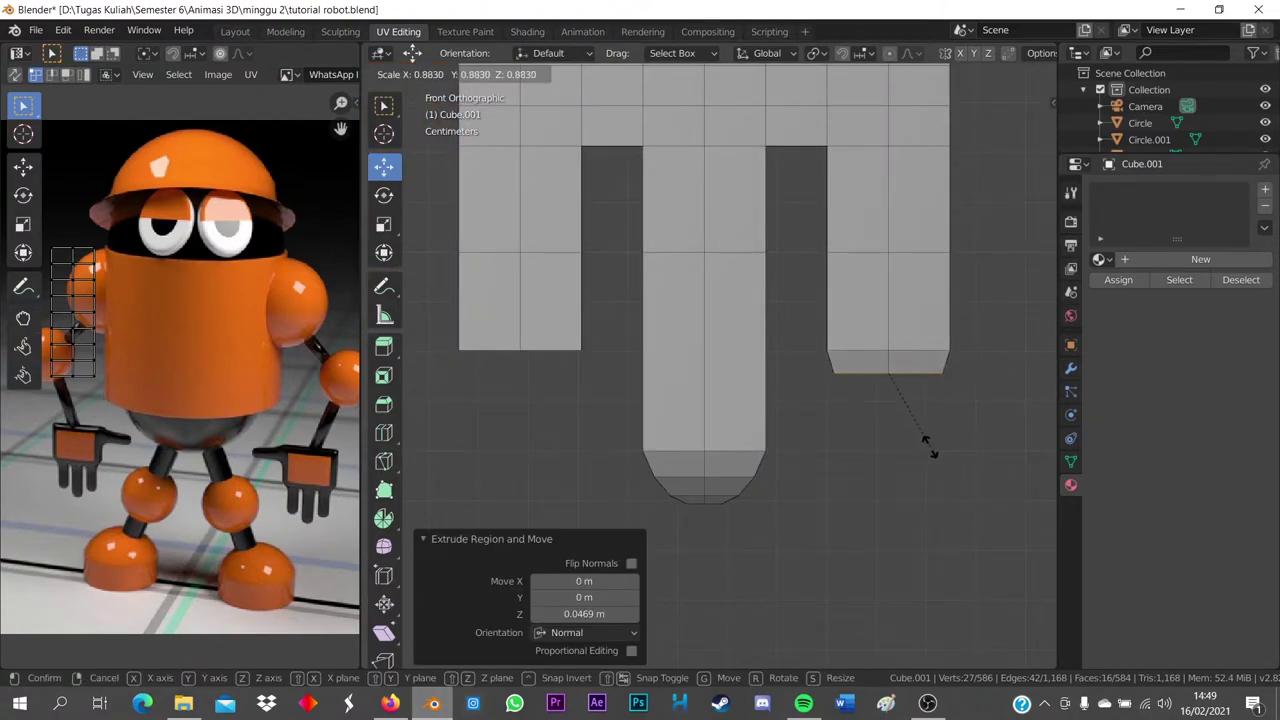
pyautogui.click(925, 443)
# Add two more extrude-and-shrink steps to round the right tip, then leave Edit Mode
pyautogui.press('e')
pyautogui.click(923, 462)
pyautogui.press('s')
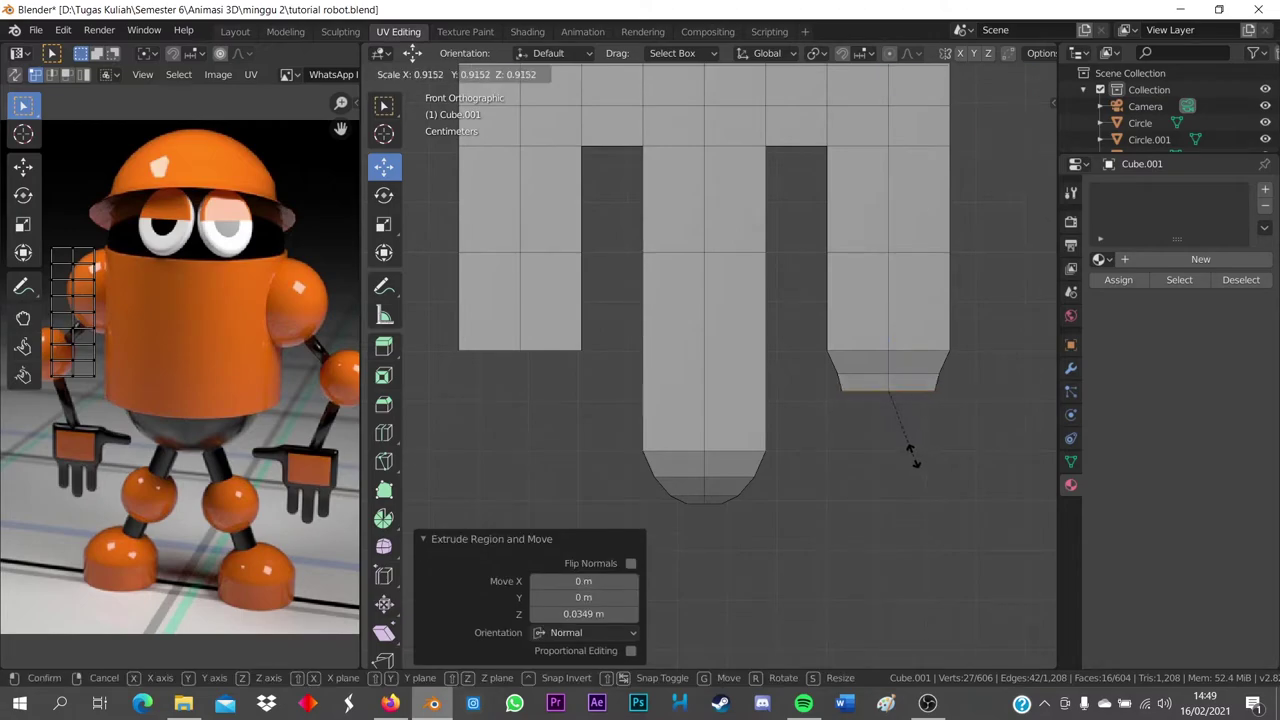
pyautogui.click(897, 447)
pyautogui.press('e')
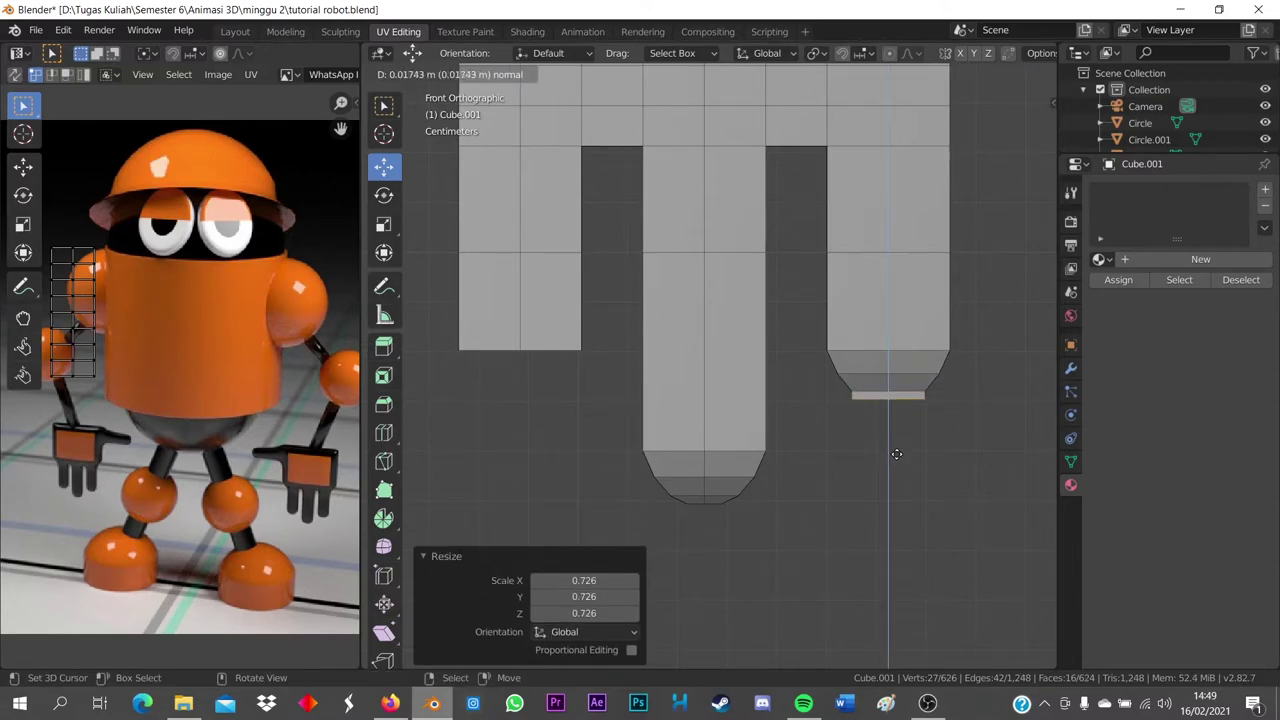
pyautogui.click(896, 457)
pyautogui.press('s')
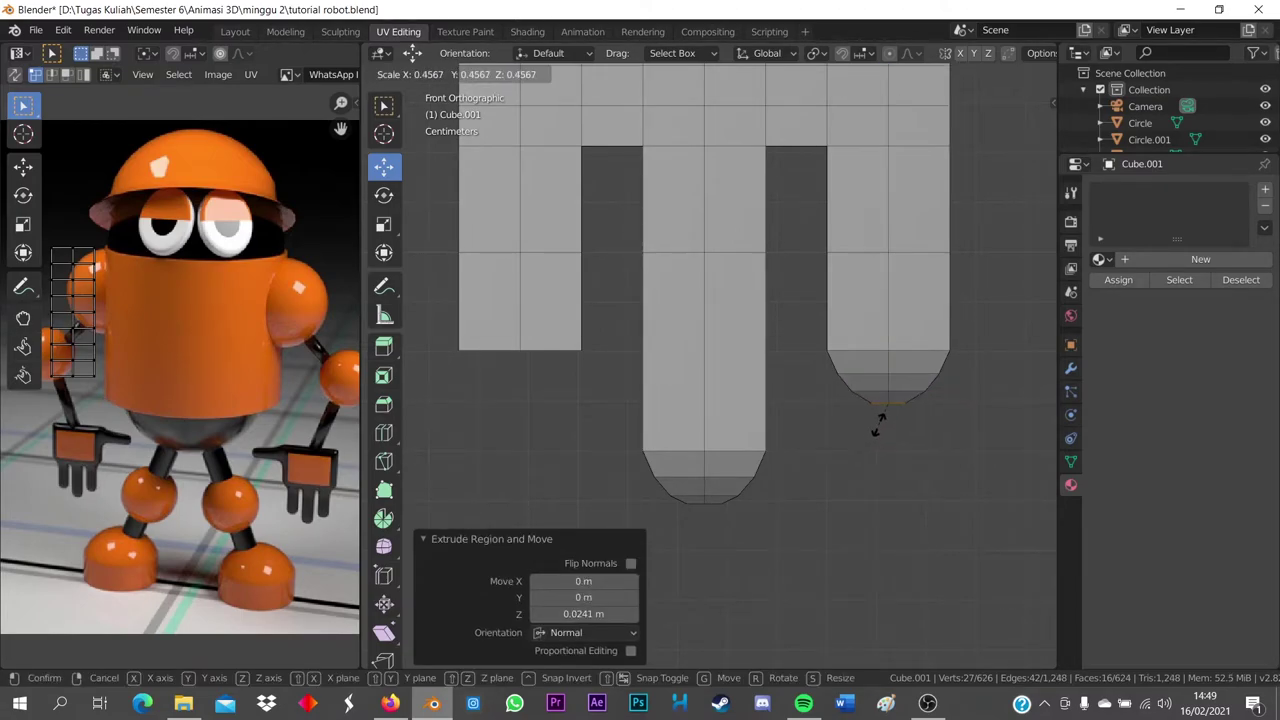
pyautogui.click(877, 421)
pyautogui.press('Tab')
# Orbit to inspect the fingers, then start selecting the left finger's end faces in Edit Mode
pyautogui.moveTo(666, 480)
pyautogui.mouseDown(button='middle')
pyautogui.moveTo(654, 450)
pyautogui.moveTo(486, 371)
pyautogui.mouseUp(button='middle')
pyautogui.press('Tab')
pyautogui.press('c')
pyautogui.moveTo(486, 371); pyautogui.dragTo(514, 351)
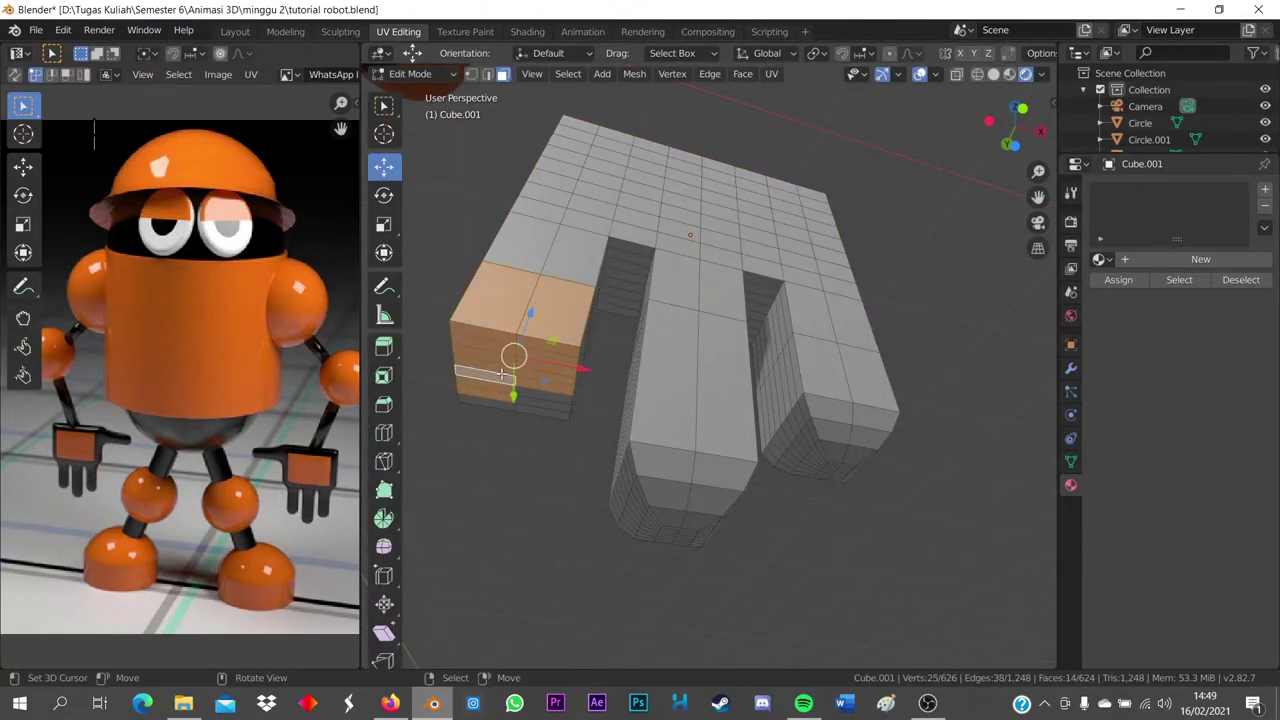
# Select the left finger's end faces and extrude them downward in front view
pyautogui.moveTo(514, 360); pyautogui.dragTo(530, 405, button='middle')
pyautogui.moveTo(545, 401); pyautogui.dragTo(513, 358)
pyautogui.rightClick(513, 358)
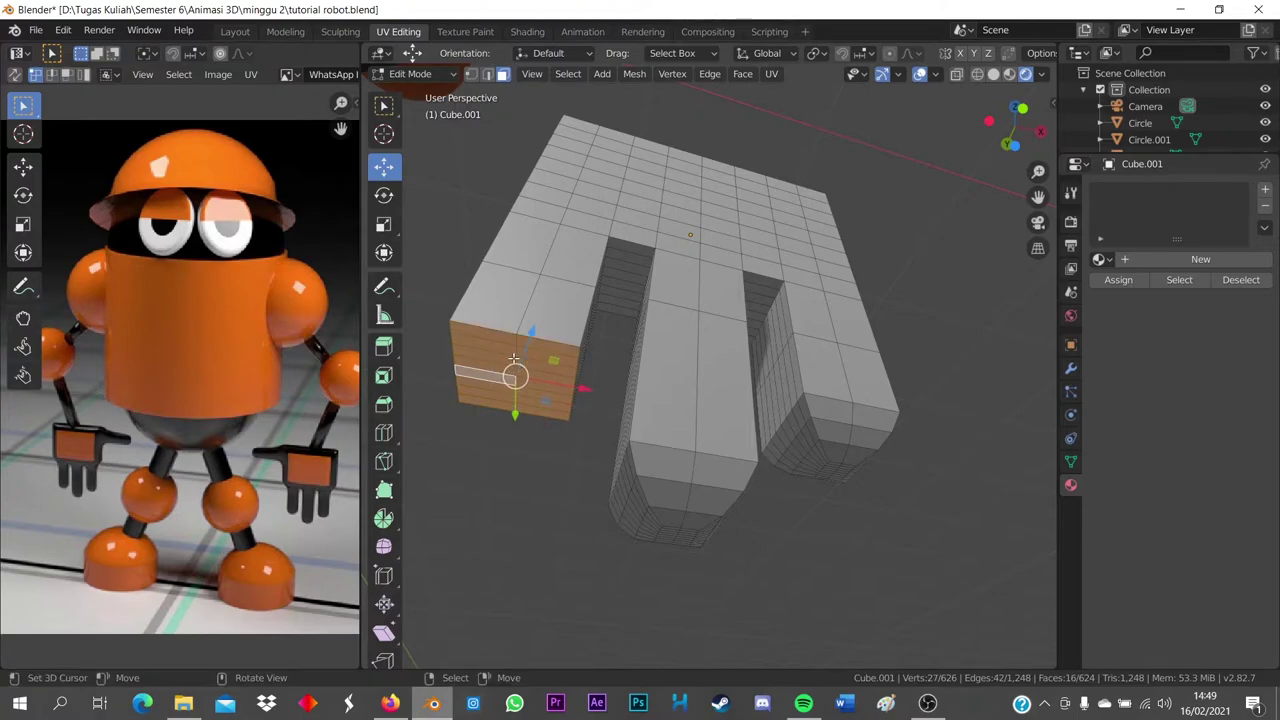
pyautogui.press('KP_1')
pyautogui.press('e')
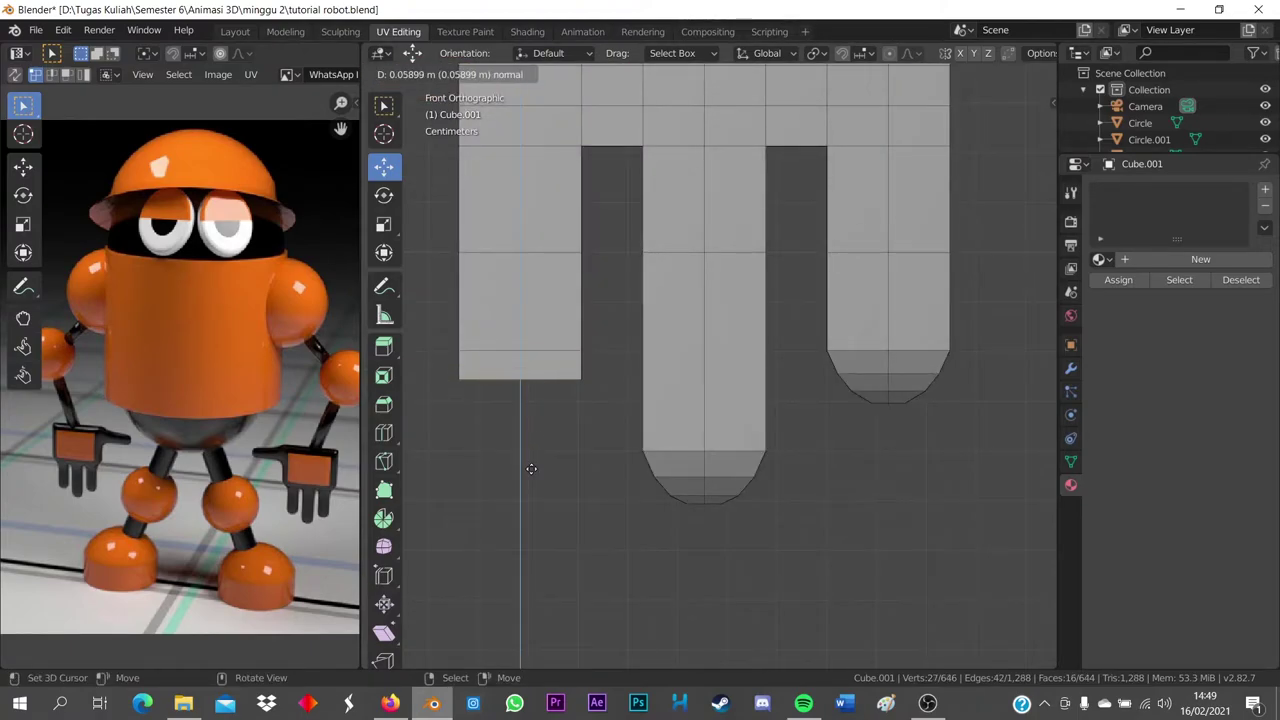
pyautogui.click(536, 465)
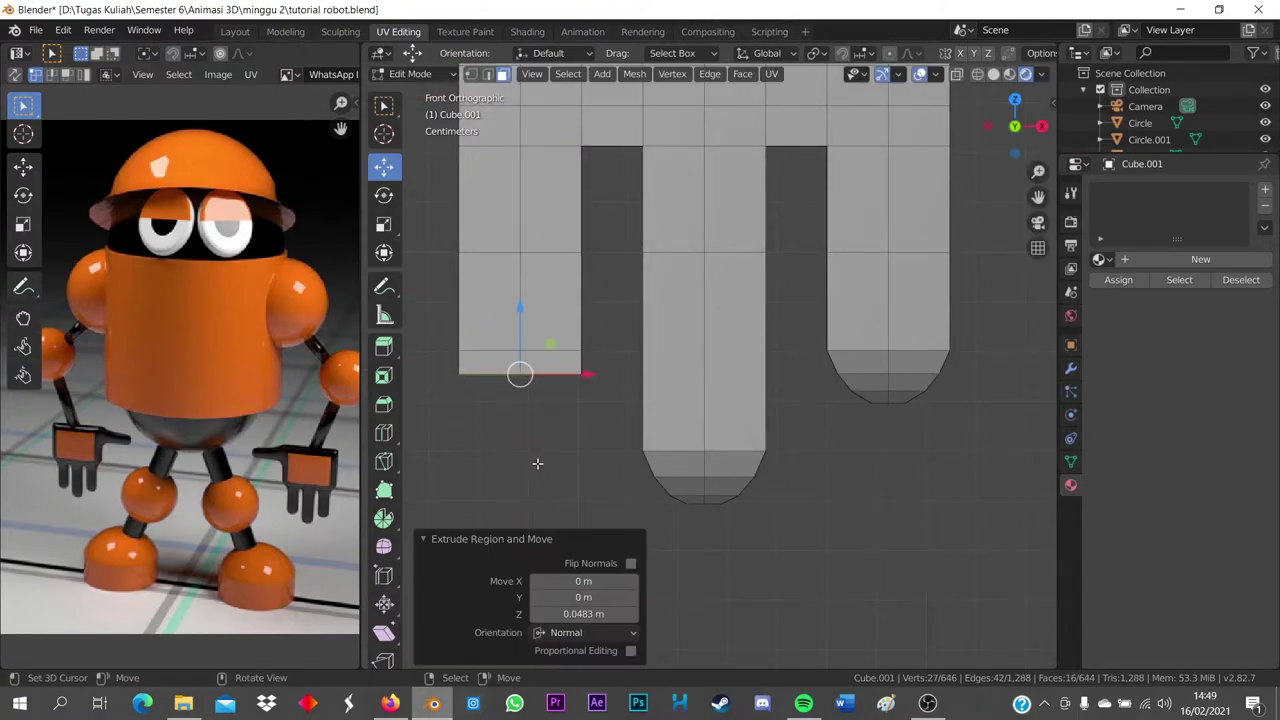
# Taper the left tip: shrink to 0.866, extrude 0.0375 m, shrink to 0.699
pyautogui.press('s')
pyautogui.click(576, 416)
pyautogui.hotkey('ctrl', 'z')
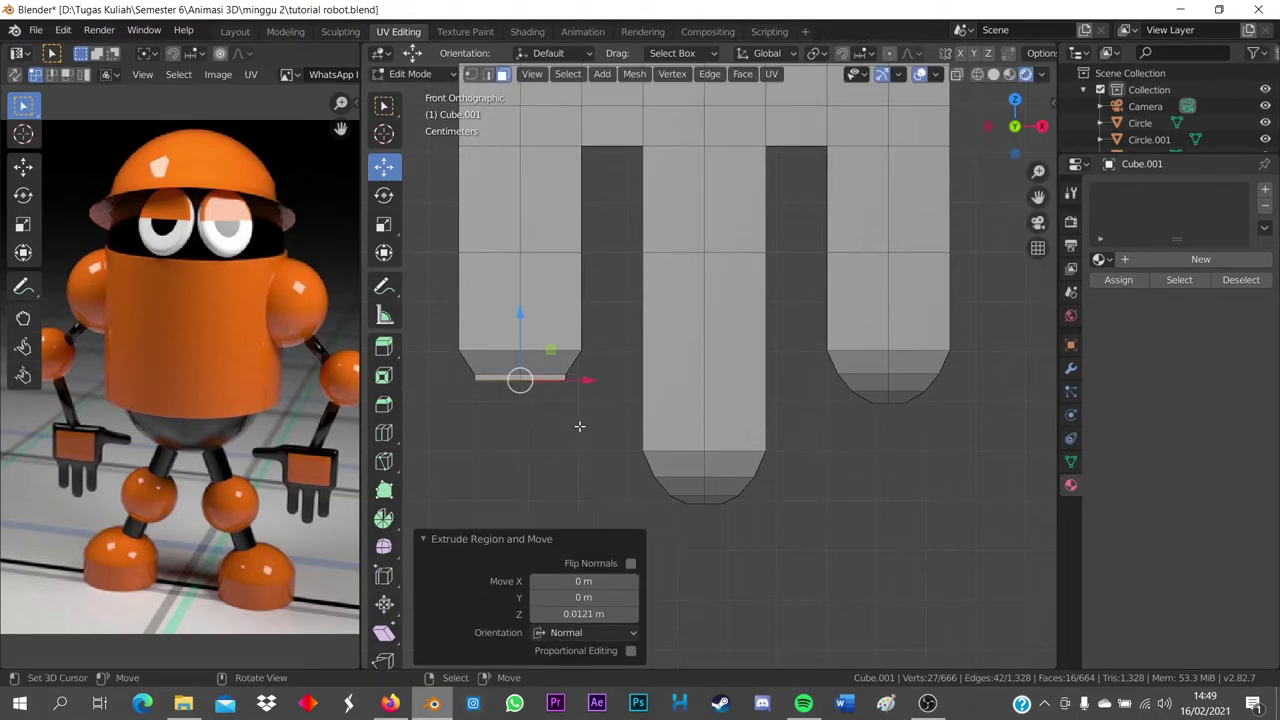
pyautogui.press('e')
pyautogui.click(589, 422)
pyautogui.press('s')
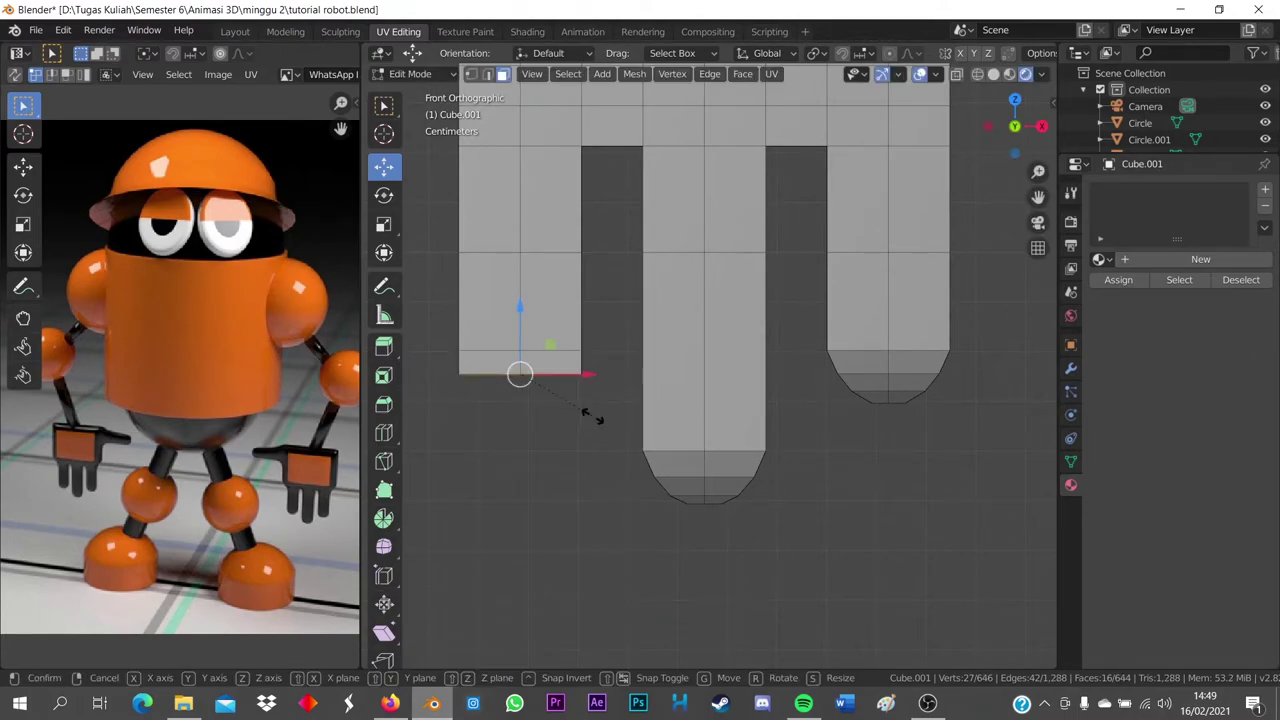
pyautogui.click(581, 411)
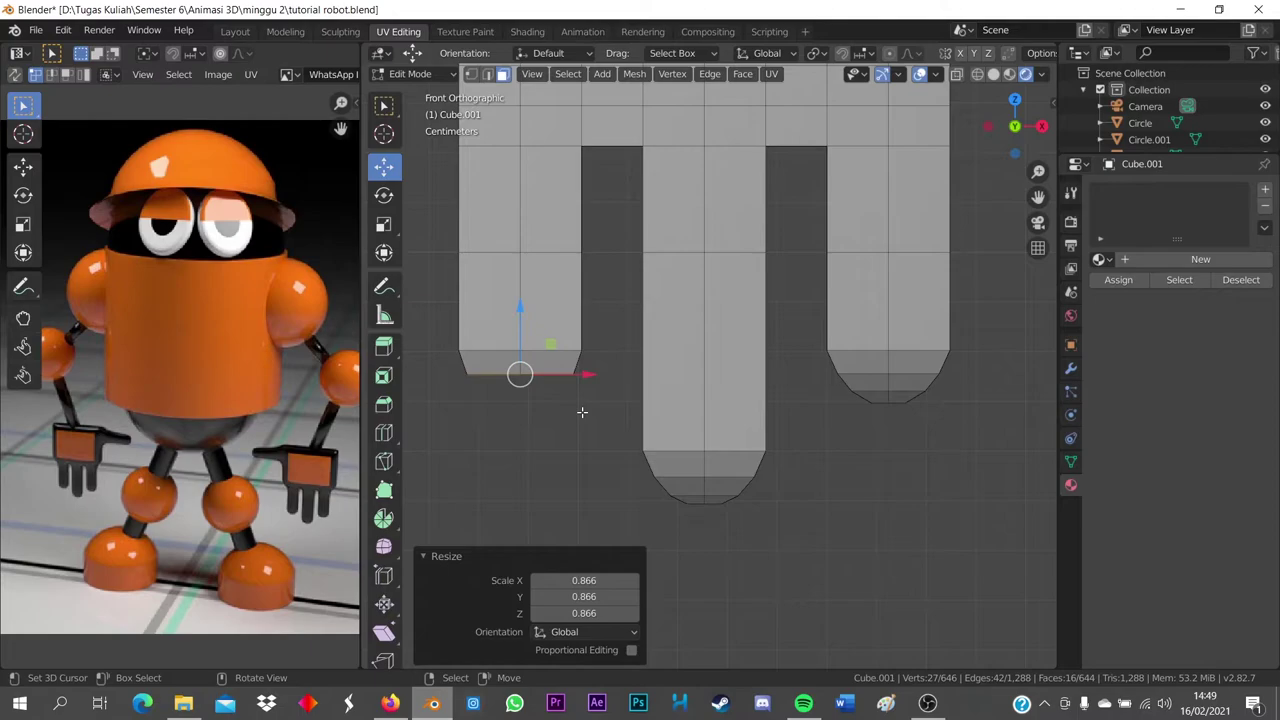
pyautogui.press('e')
pyautogui.click(579, 431)
pyautogui.press('s')
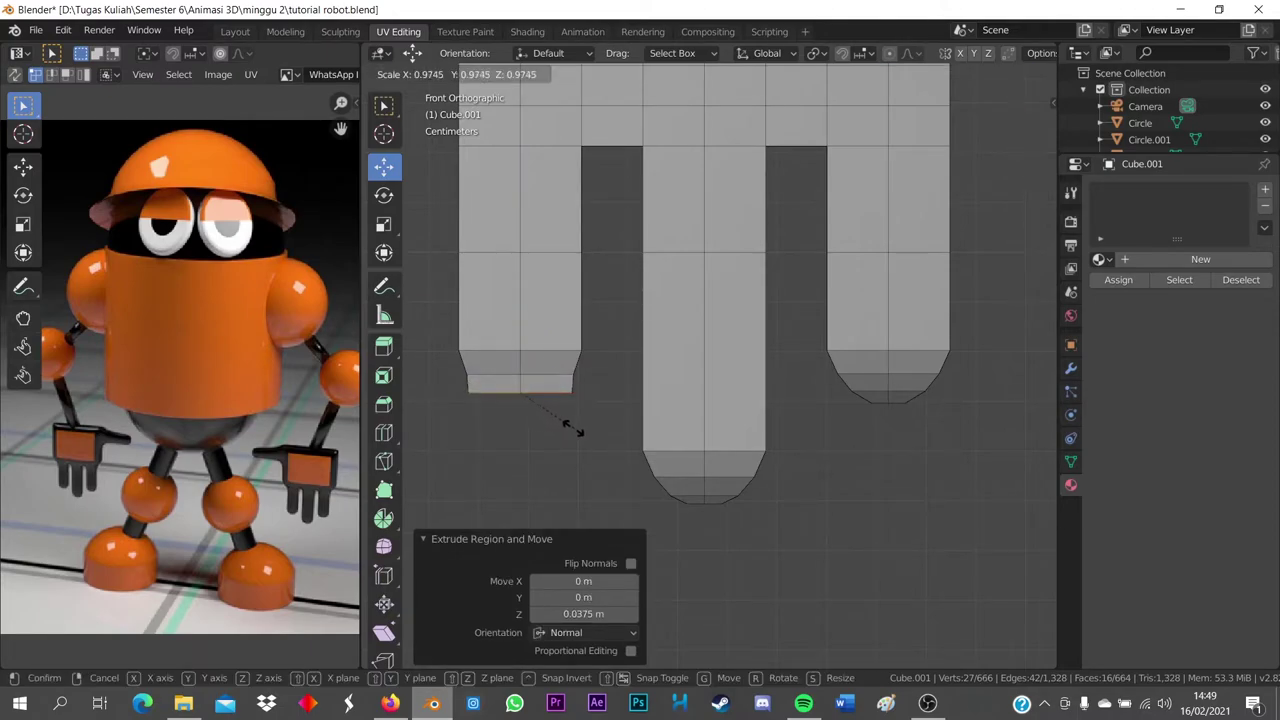
pyautogui.click(549, 431)
# Add a final short extrusion scaled to 0.622 and nudge the tip face up along Z
pyautogui.press('e')
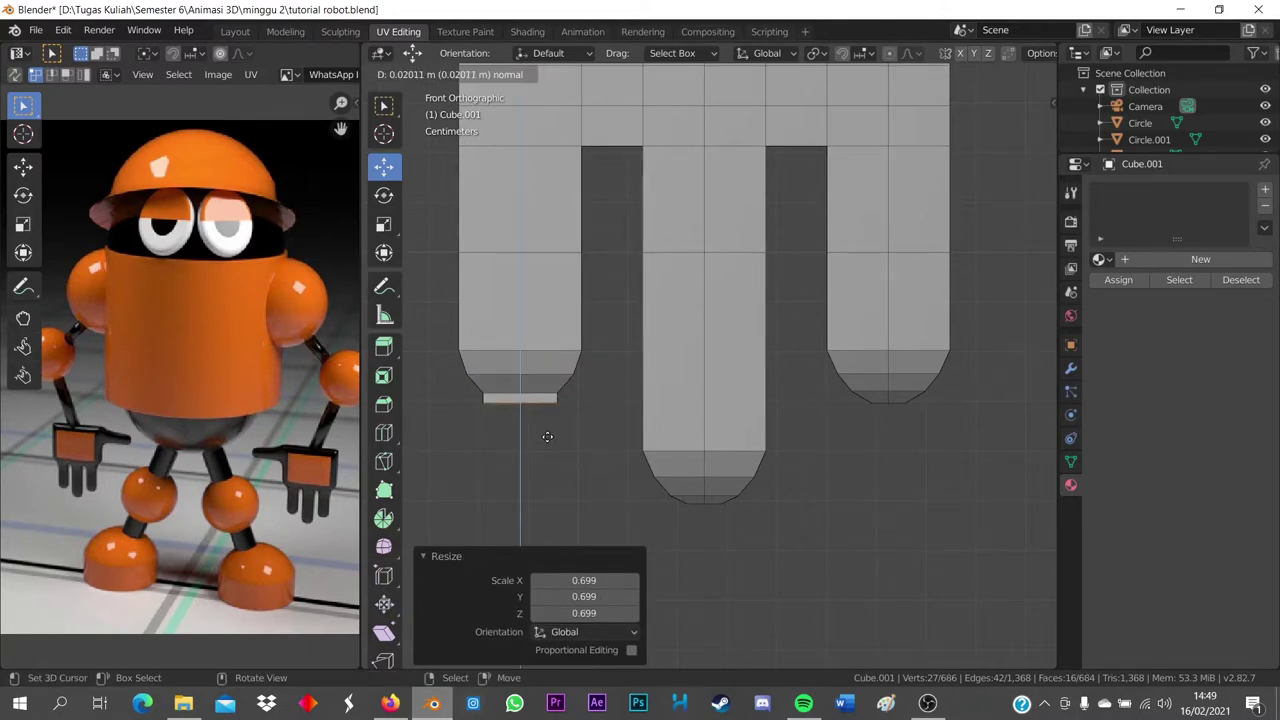
pyautogui.click(545, 433)
pyautogui.press('s')
pyautogui.click(522, 428)
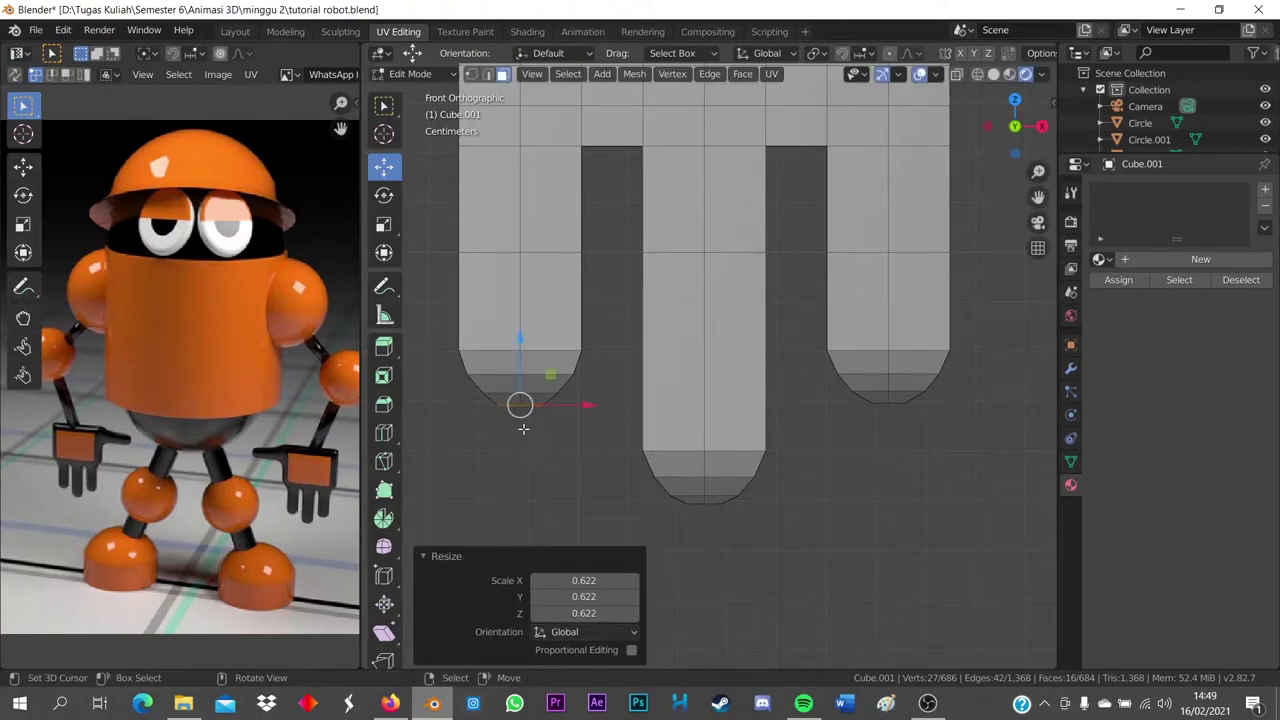
pyautogui.press('g')
pyautogui.press('z')
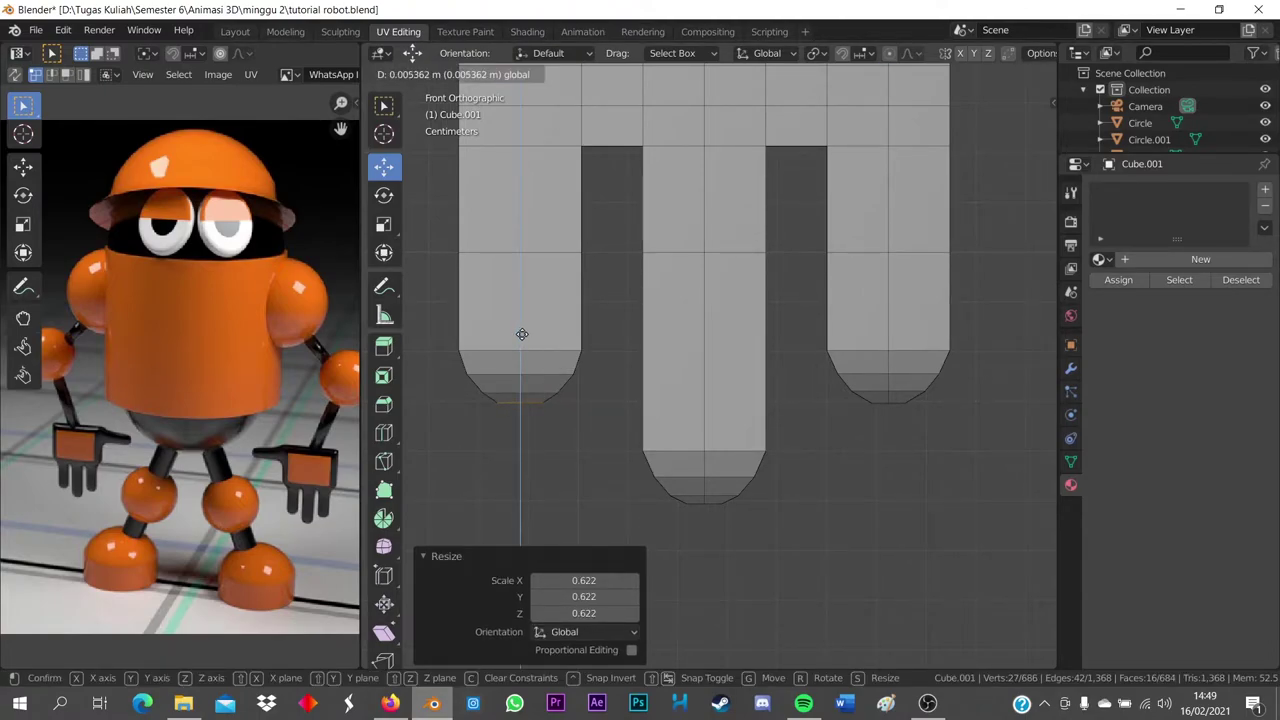
pyautogui.click(522, 334)
# Check the whole hand in Object Mode, then return to Edit Mode at a perspective angle
pyautogui.press('Tab')
pyautogui.scroll(-4, 740, 420)
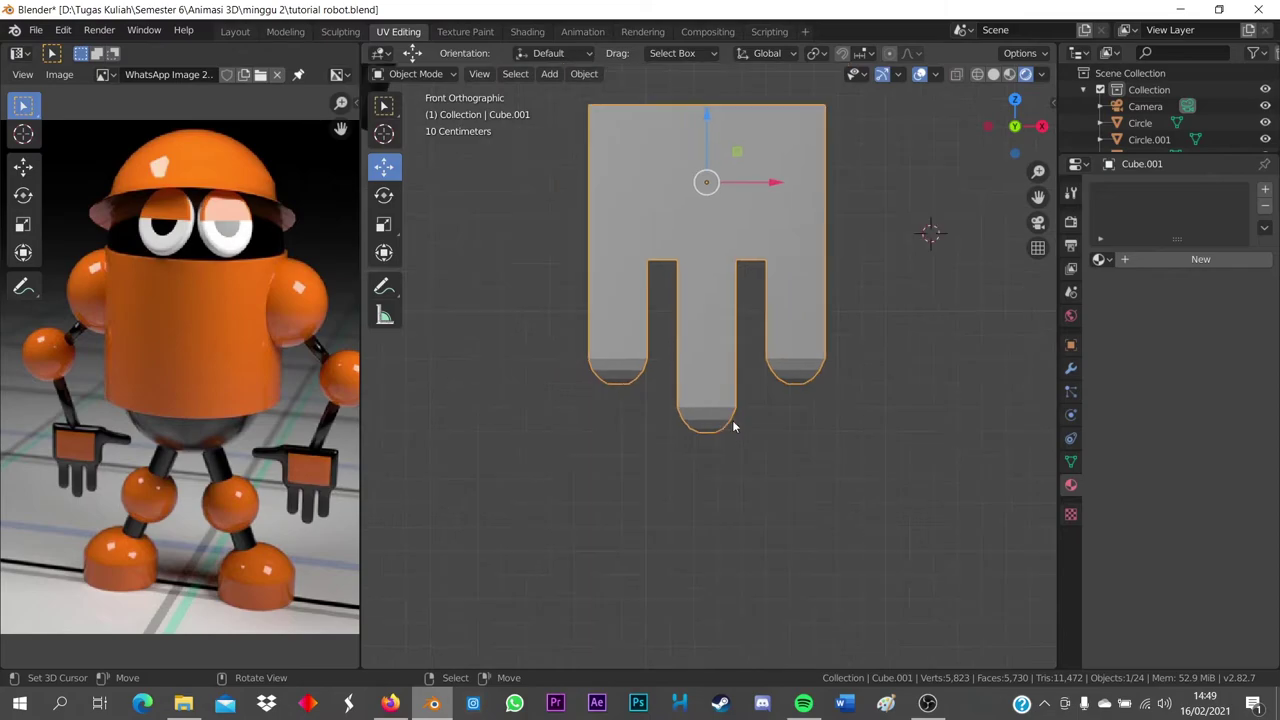
pyautogui.scroll(3, 733, 427)
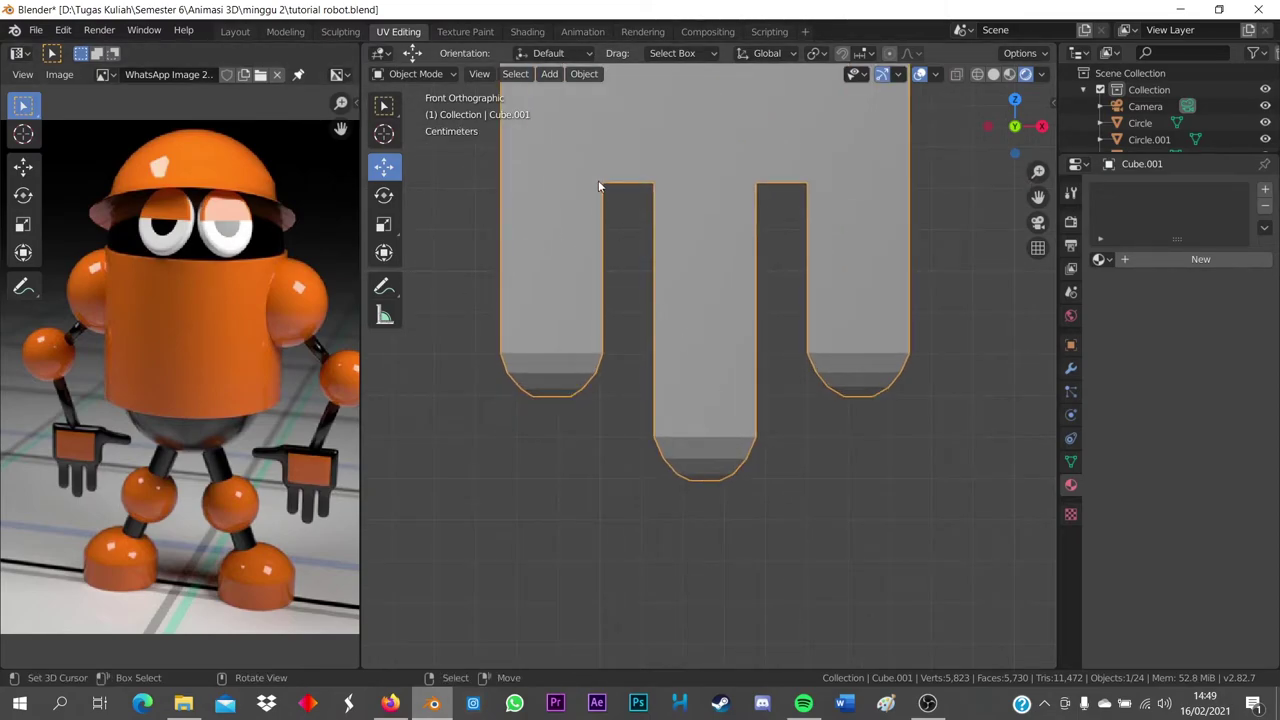
pyautogui.press('Tab')
pyautogui.moveTo(614, 249); pyautogui.dragTo(638, 278, button='middle')
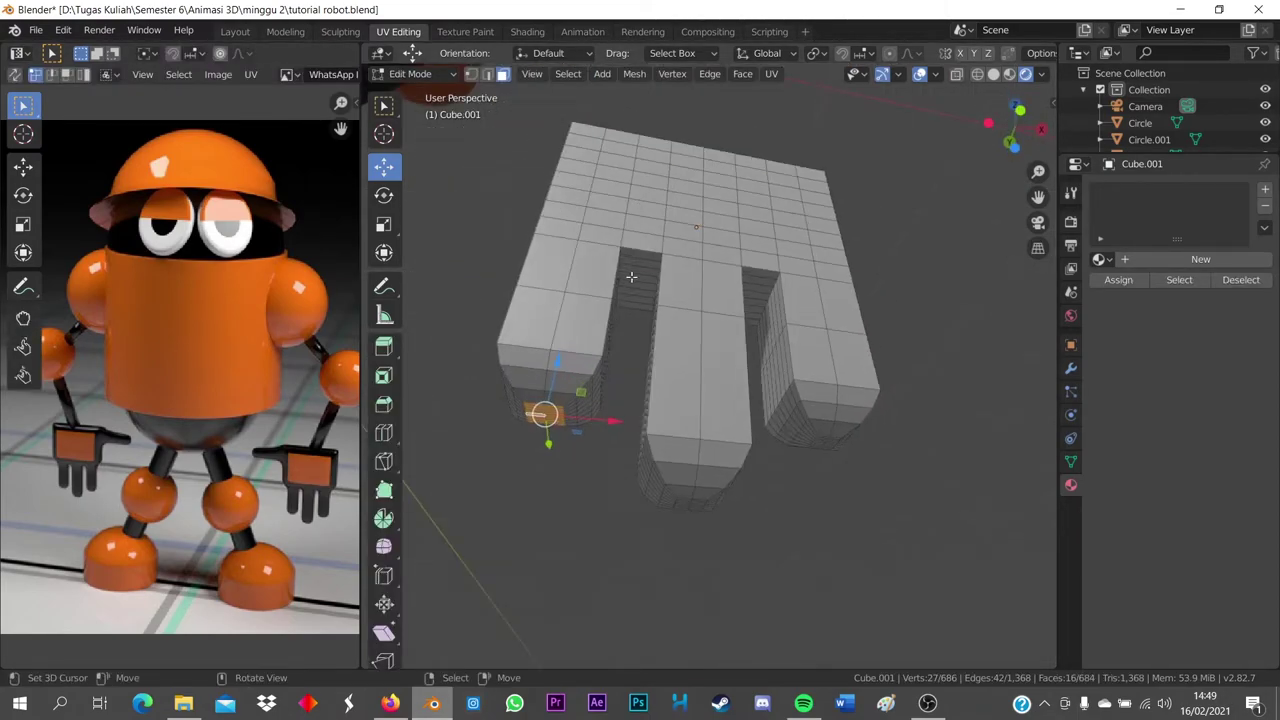
pyautogui.click(638, 278)
pyautogui.scroll(3, 626, 302)
# Select the strip of faces down the finger slot and scale it narrower twice
pyautogui.press('c')
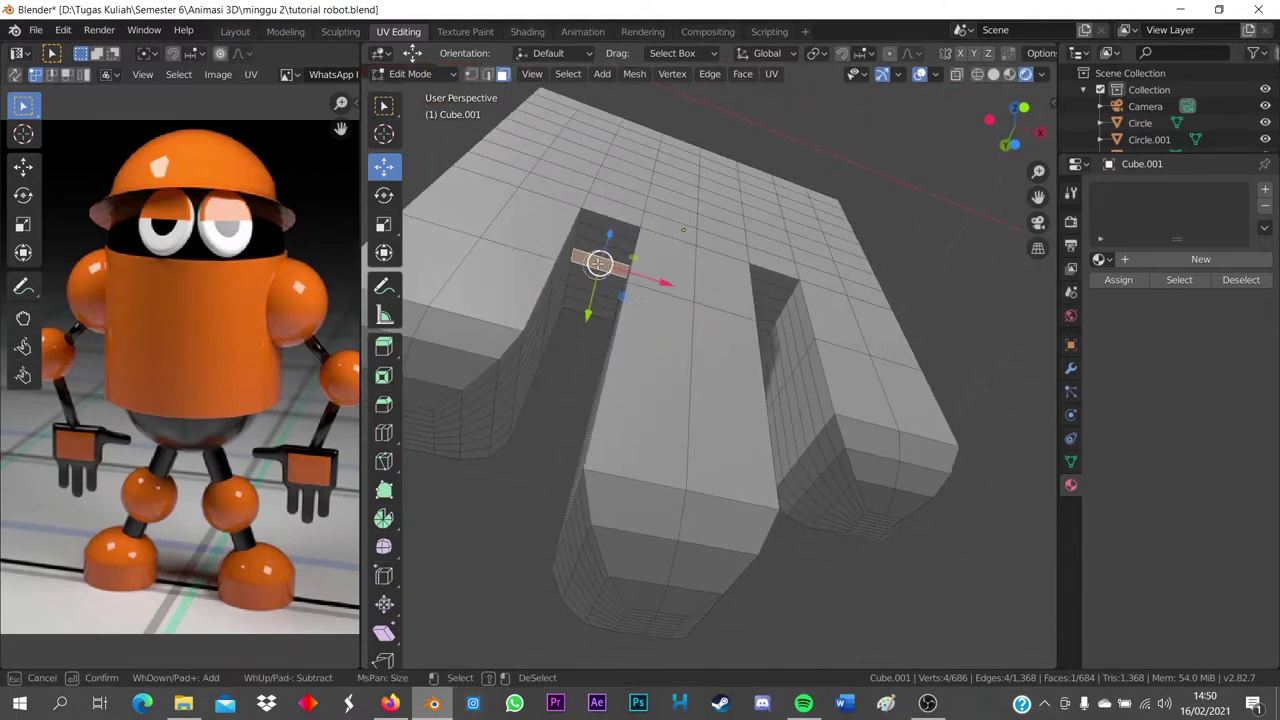
pyautogui.moveTo(607, 240); pyautogui.dragTo(593, 290)
pyautogui.rightClick(592, 295)
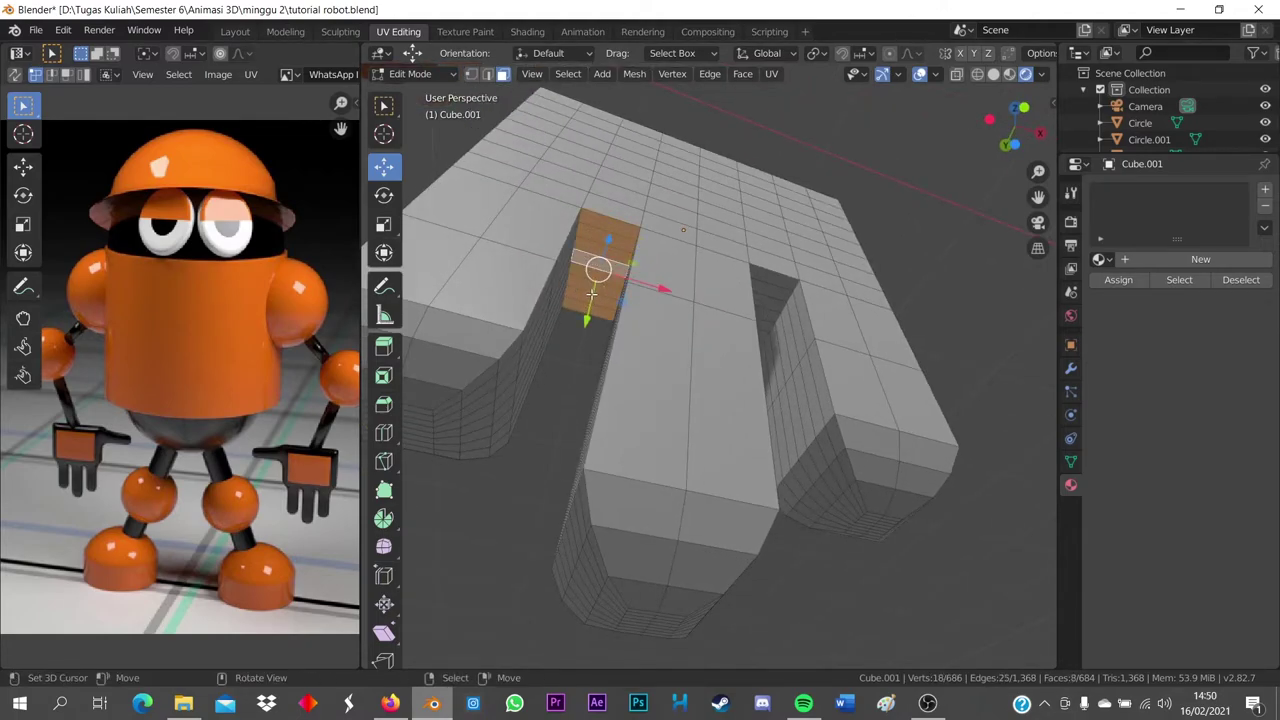
pyautogui.press('s')
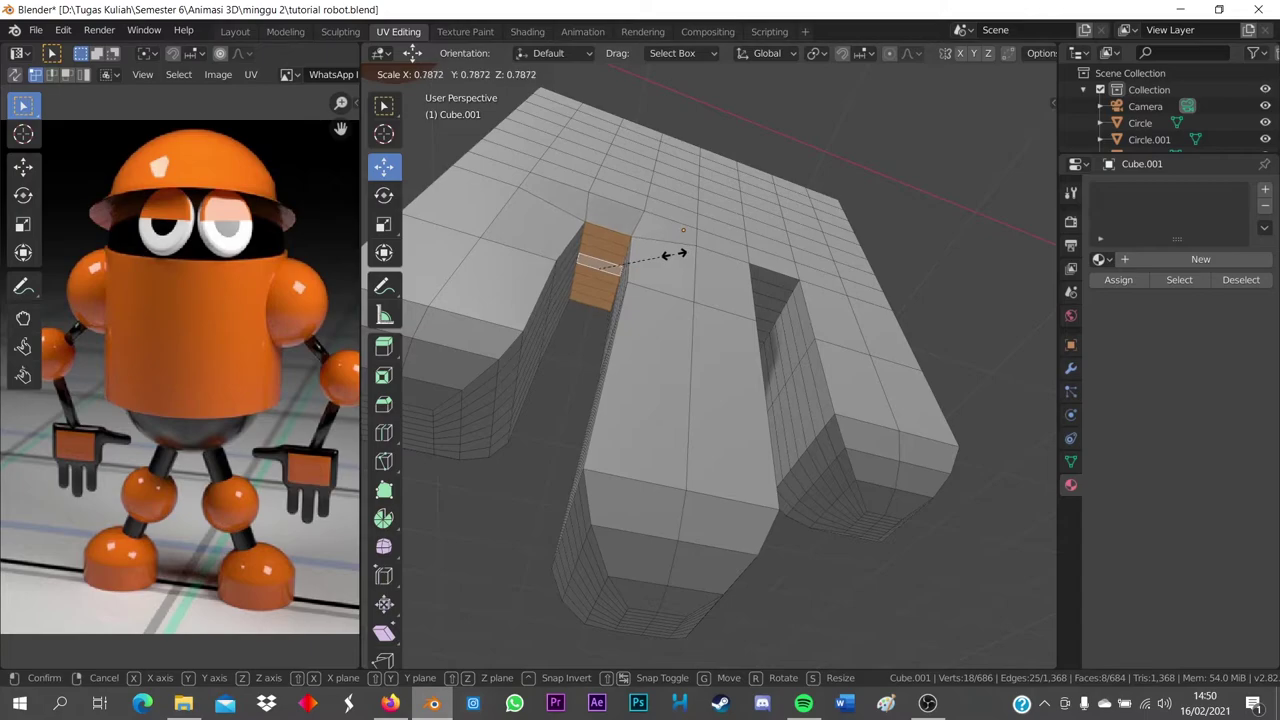
pyautogui.click(667, 253)
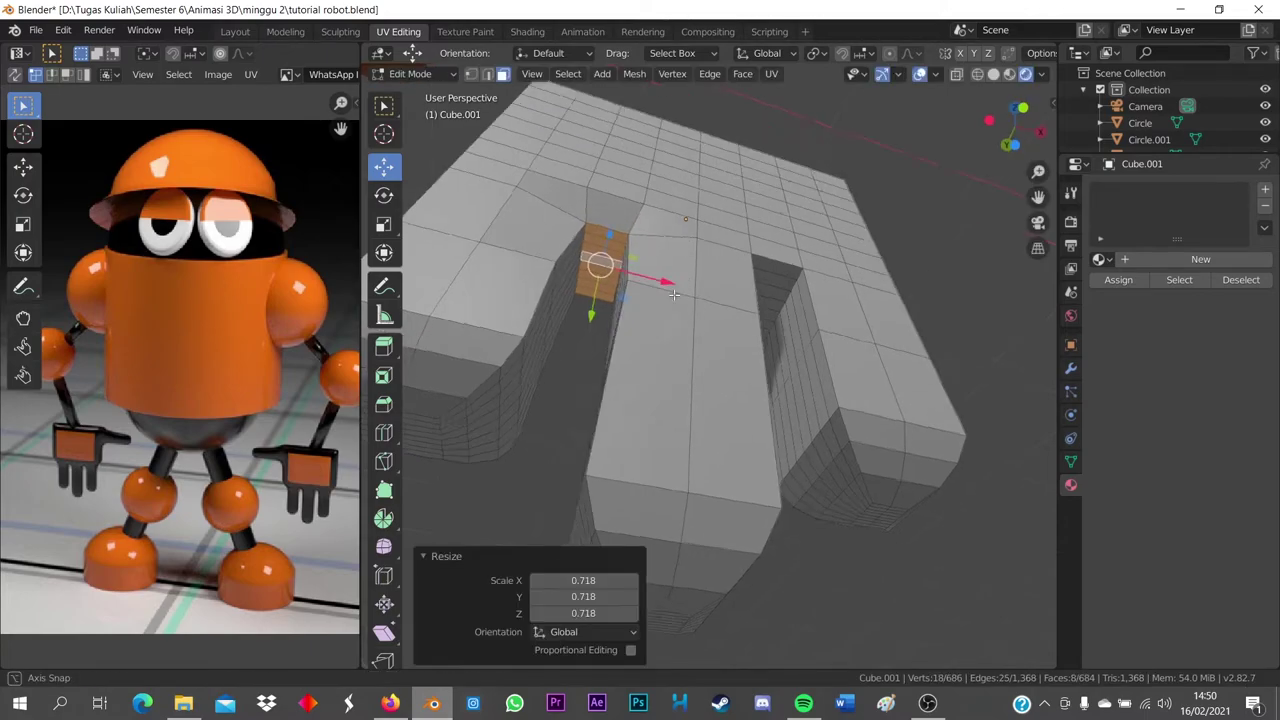
pyautogui.moveTo(643, 271); pyautogui.dragTo(606, 343, button='middle')
pyautogui.scroll(2, 741, 338)
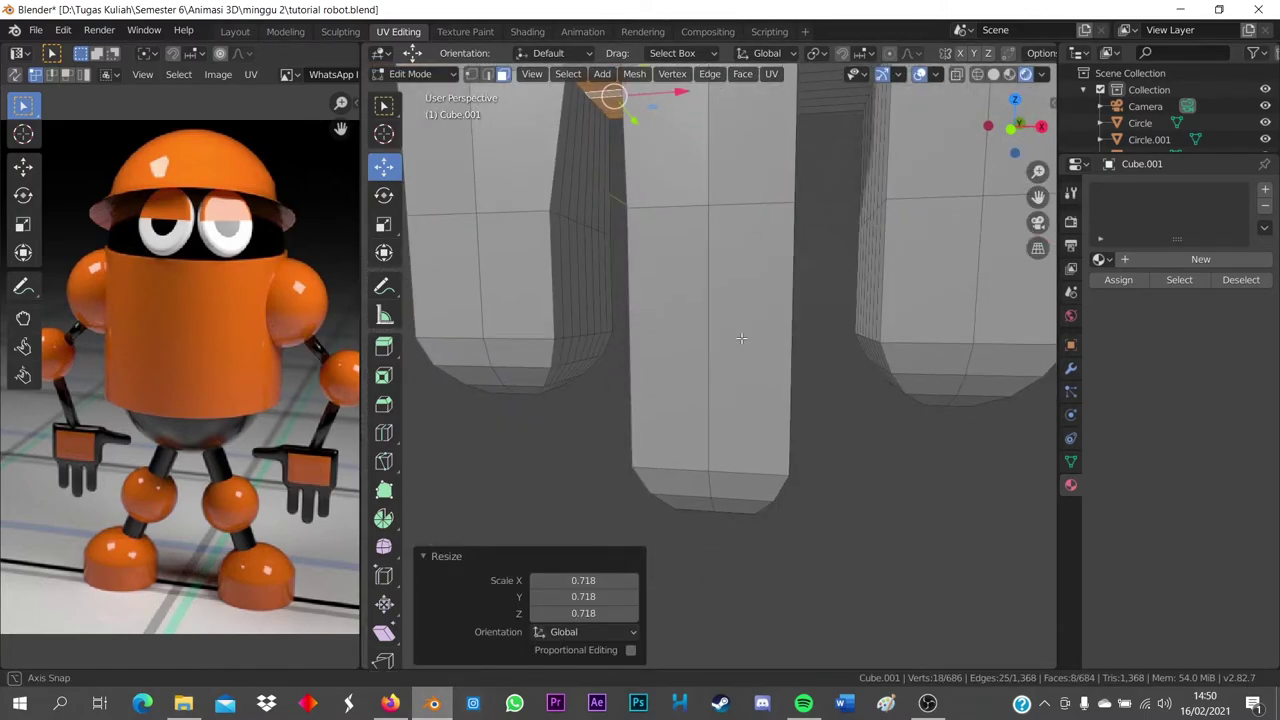
pyautogui.moveTo(741, 338); pyautogui.dragTo(648, 356, button='middle')
pyautogui.press('s')
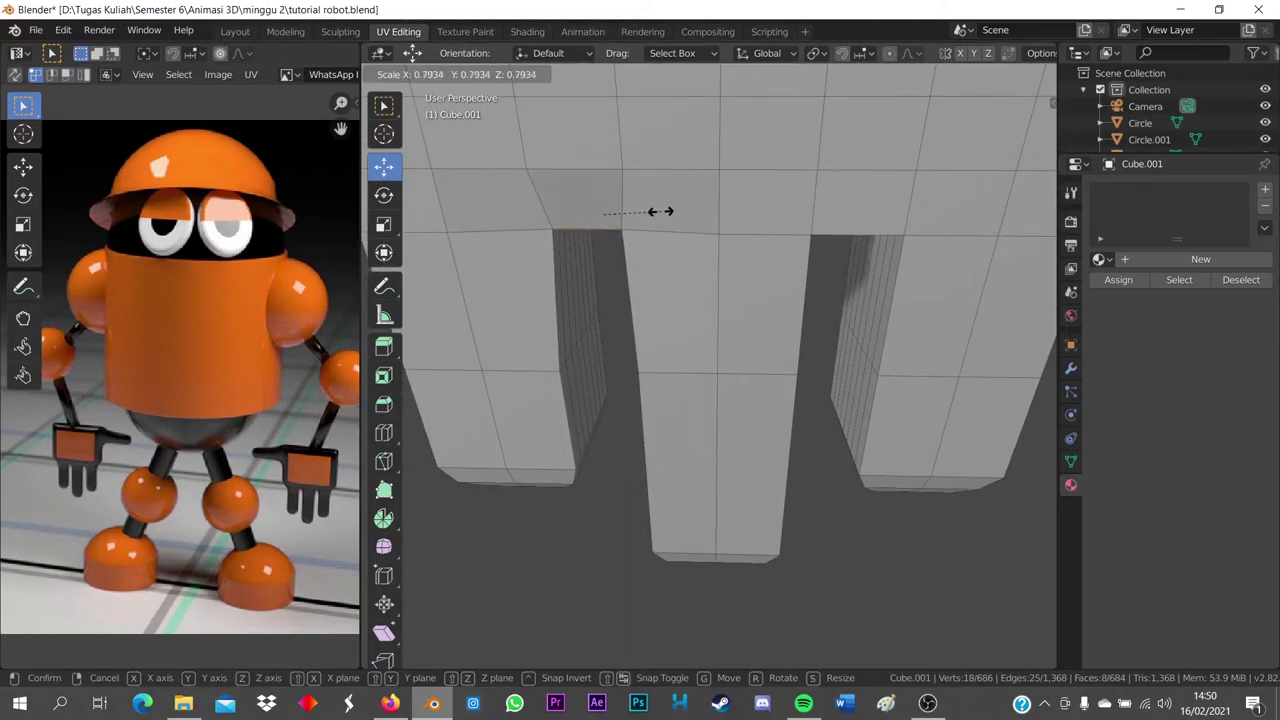
pyautogui.click(660, 211)
# Delete the selected strip of faces at the top of the slot
pyautogui.moveTo(660, 215); pyautogui.dragTo(800, 255, button='middle')
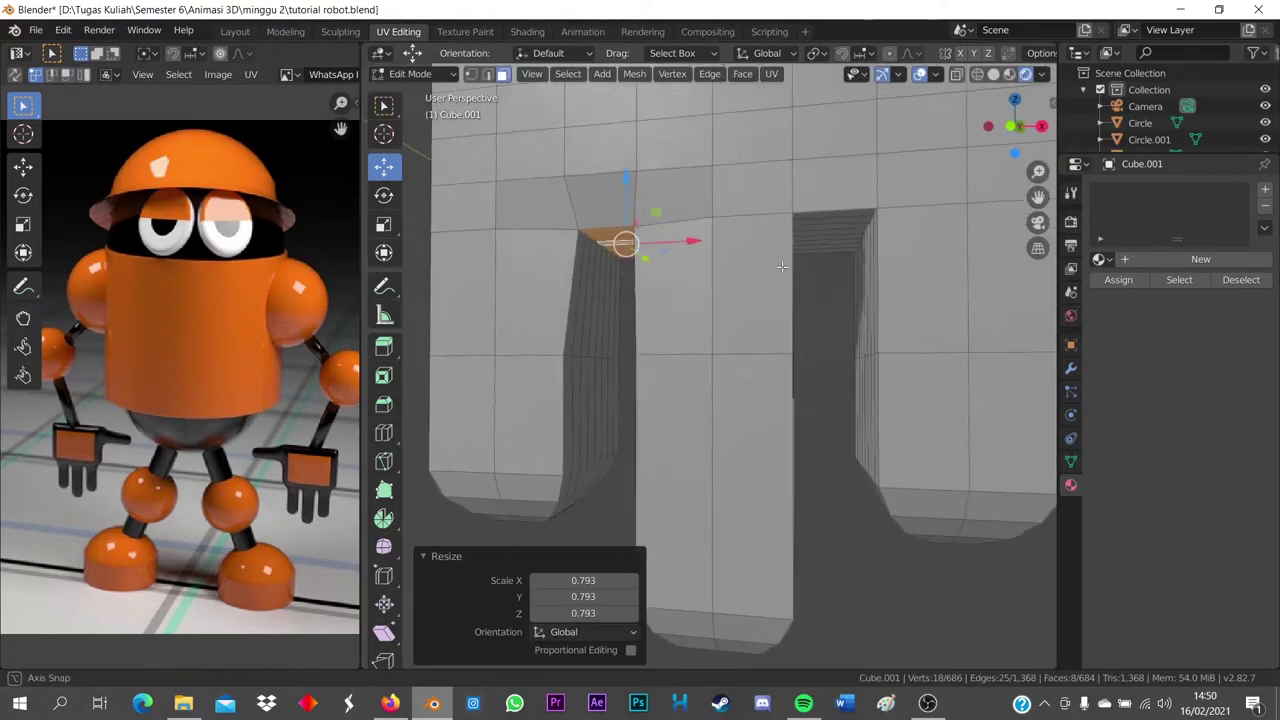
pyautogui.click(812, 258)
pyautogui.press('x')
pyautogui.press('Escape')
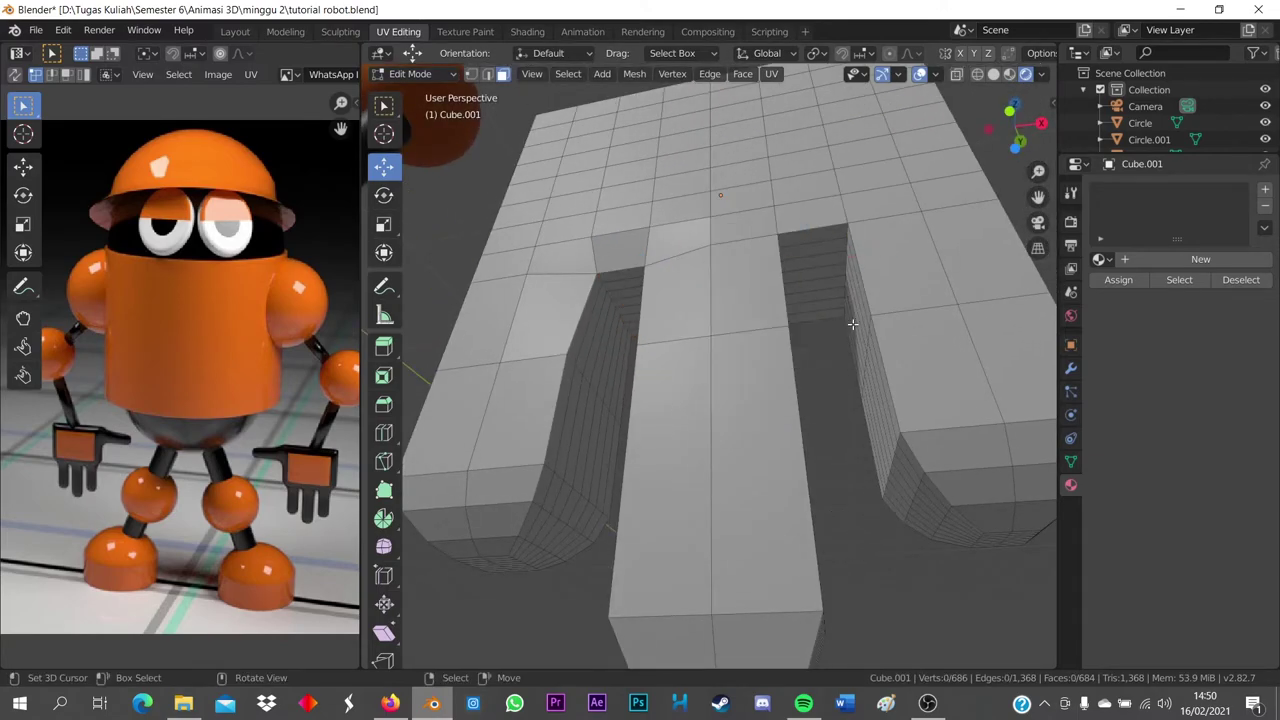
pyautogui.press('x')
pyautogui.click(858, 272)
# Scale the finger-base face between the middle and right fingers down to 0.724, then exit Edit Mode
pyautogui.press('c')
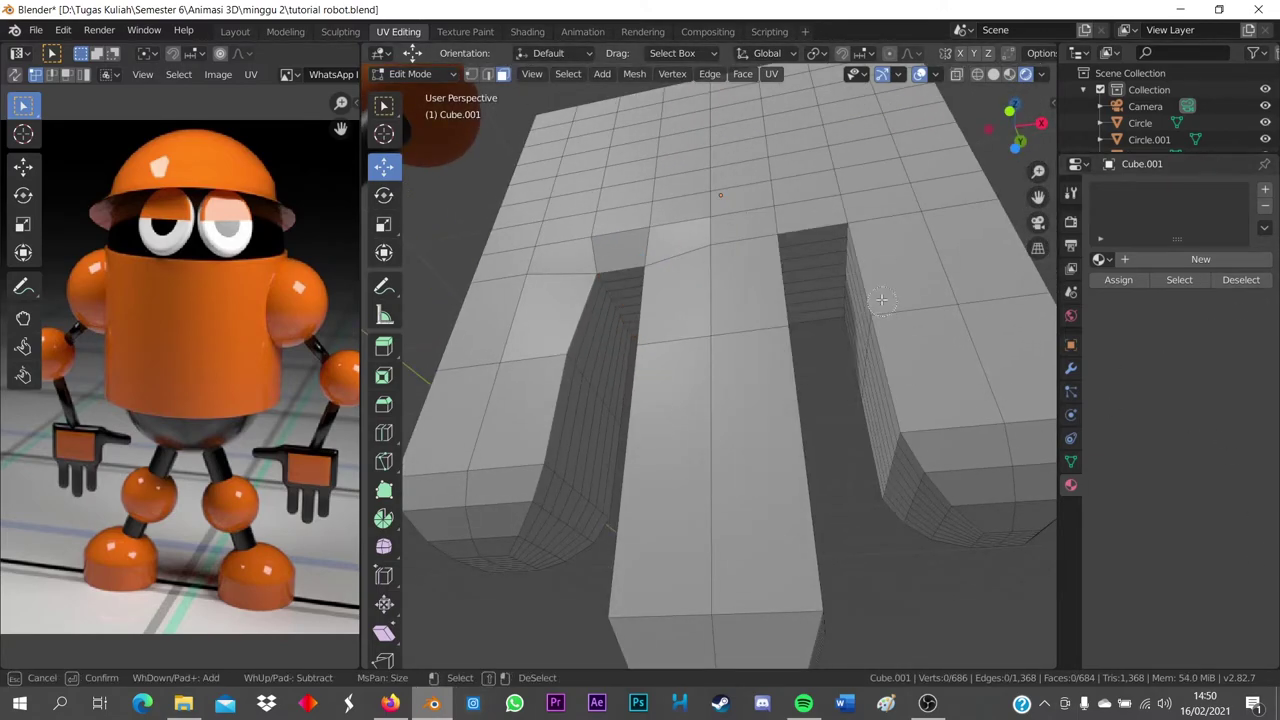
pyautogui.moveTo(812, 250); pyautogui.dragTo(814, 285)
pyautogui.rightClick(826, 348)
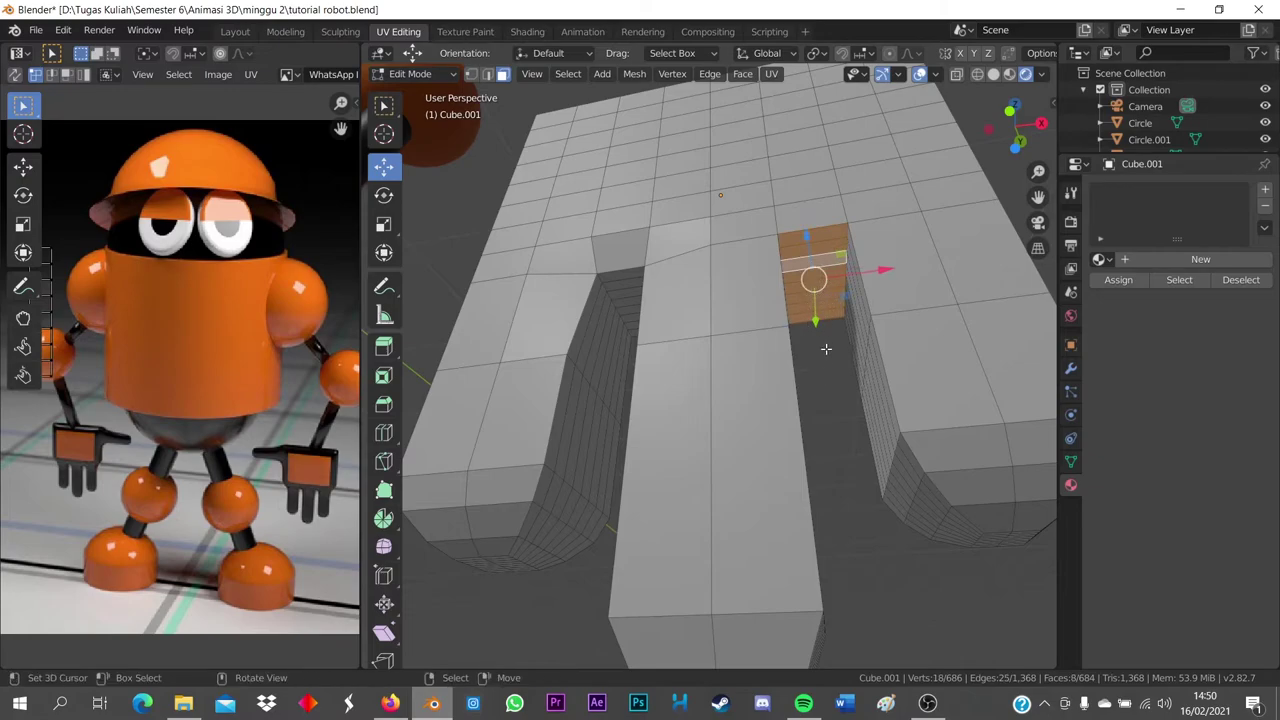
pyautogui.press('KP_1')
pyautogui.press('s')
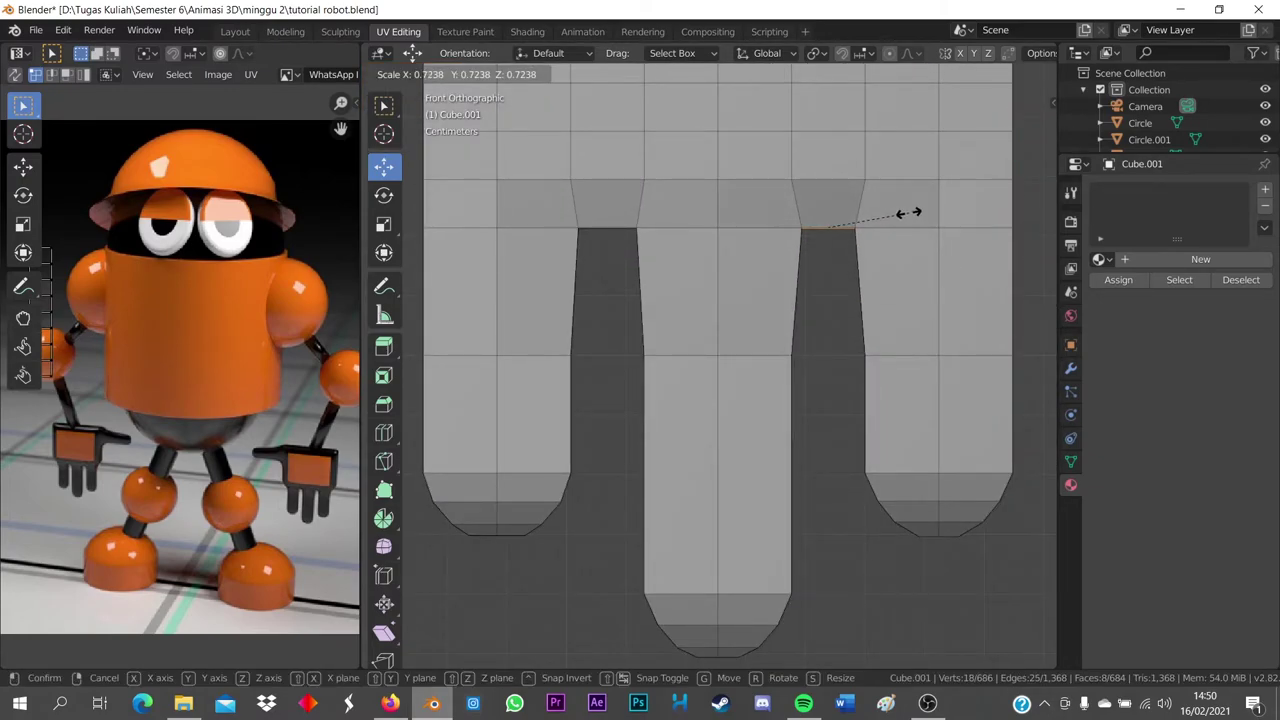
pyautogui.click(908, 213)
pyautogui.moveTo(908, 213)
pyautogui.mouseDown(button='middle')
pyautogui.moveTo(874, 387)
pyautogui.moveTo(639, 376)
pyautogui.moveTo(654, 466)
pyautogui.moveTo(715, 478)
pyautogui.moveTo(623, 434)
pyautogui.moveTo(663, 457)
pyautogui.mouseUp(button='middle')
pyautogui.press('Tab')
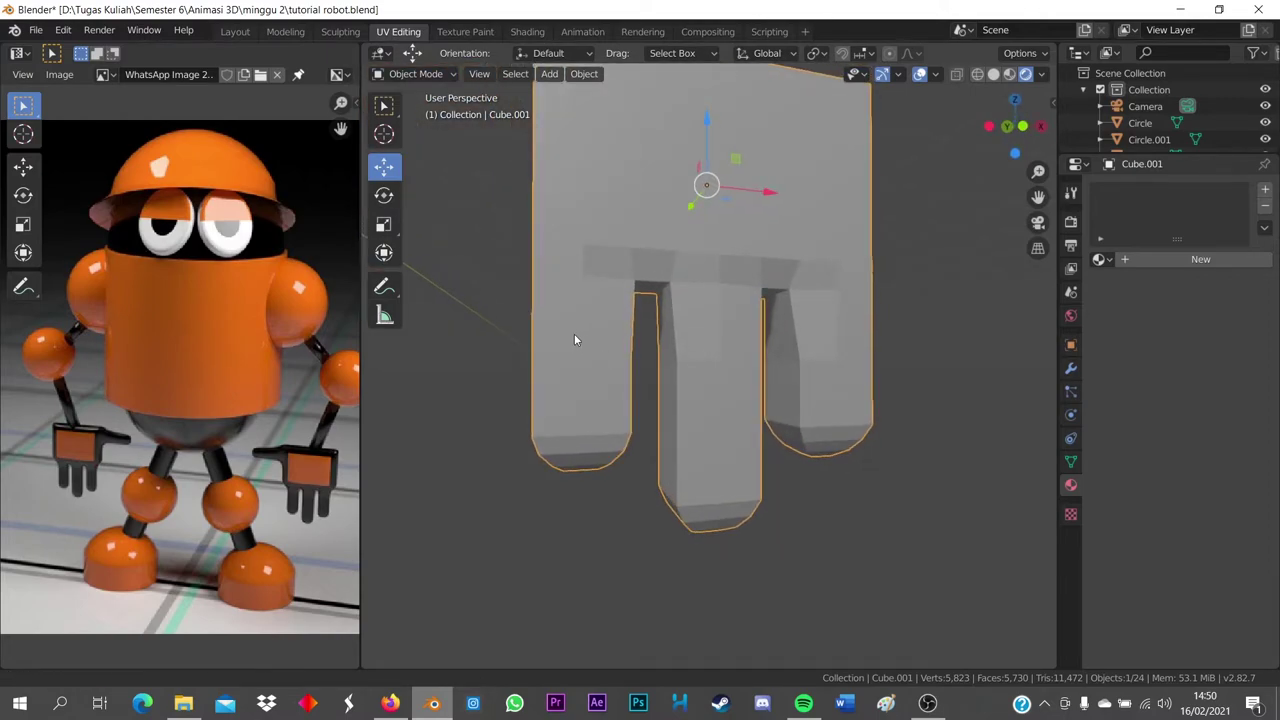
# Return to Edit Mode from a side view and select the faces on the palm's top corner
pyautogui.moveTo(577, 340); pyautogui.dragTo(684, 444, button='middle')
pyautogui.press('Tab')
pyautogui.moveTo(618, 328)
pyautogui.mouseDown(button='middle')
pyautogui.moveTo(631, 286)
pyautogui.moveTo(676, 329)
pyautogui.moveTo(648, 282)
pyautogui.mouseUp(button='middle')
pyautogui.press('c')
pyautogui.moveTo(648, 282)
pyautogui.mouseDown()
pyautogui.moveTo(640, 295)
pyautogui.moveTo(600, 292)
pyautogui.moveTo(592, 325)
pyautogui.moveTo(648, 325)
pyautogui.mouseUp()
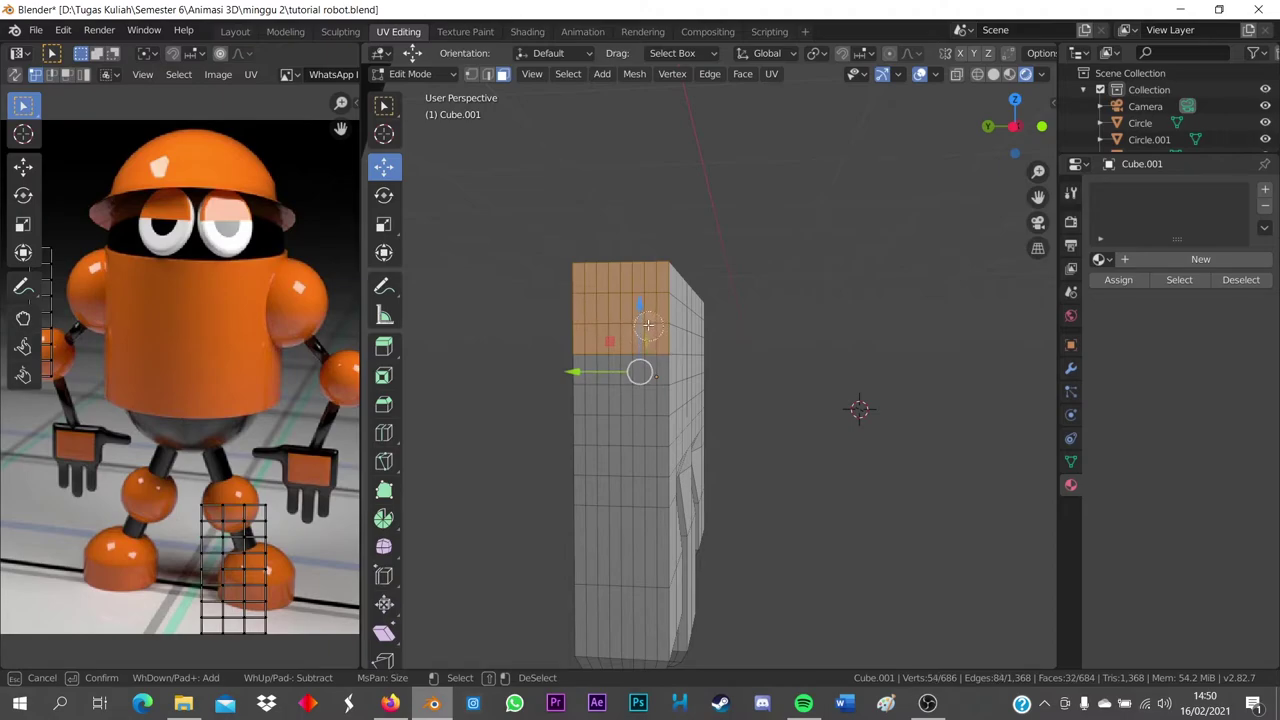
# Try extruding the palm's selected corner faces outward from the front view, then undo it
pyautogui.rightClick(656, 285)
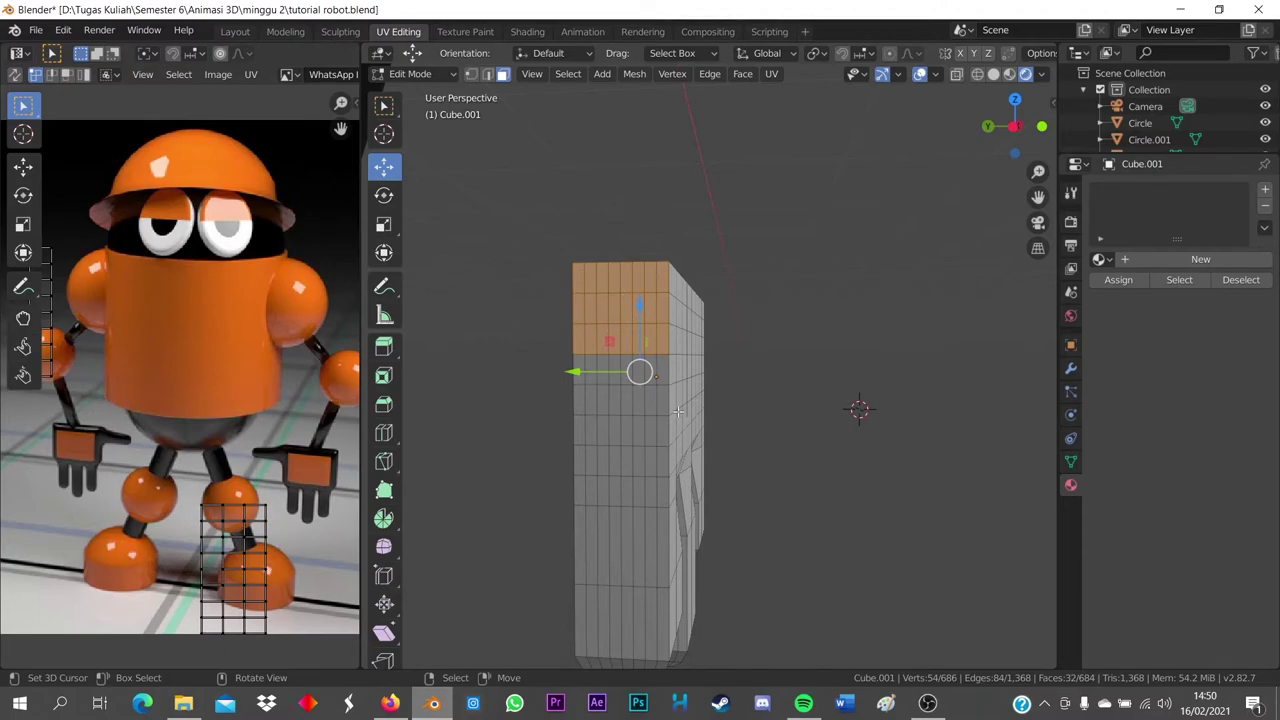
pyautogui.press('KP_1')
pyautogui.keyDown('shift'); pyautogui.moveTo(646, 386); pyautogui.dragTo(766, 386, button='middle'); pyautogui.keyUp('shift')
pyautogui.press('e')
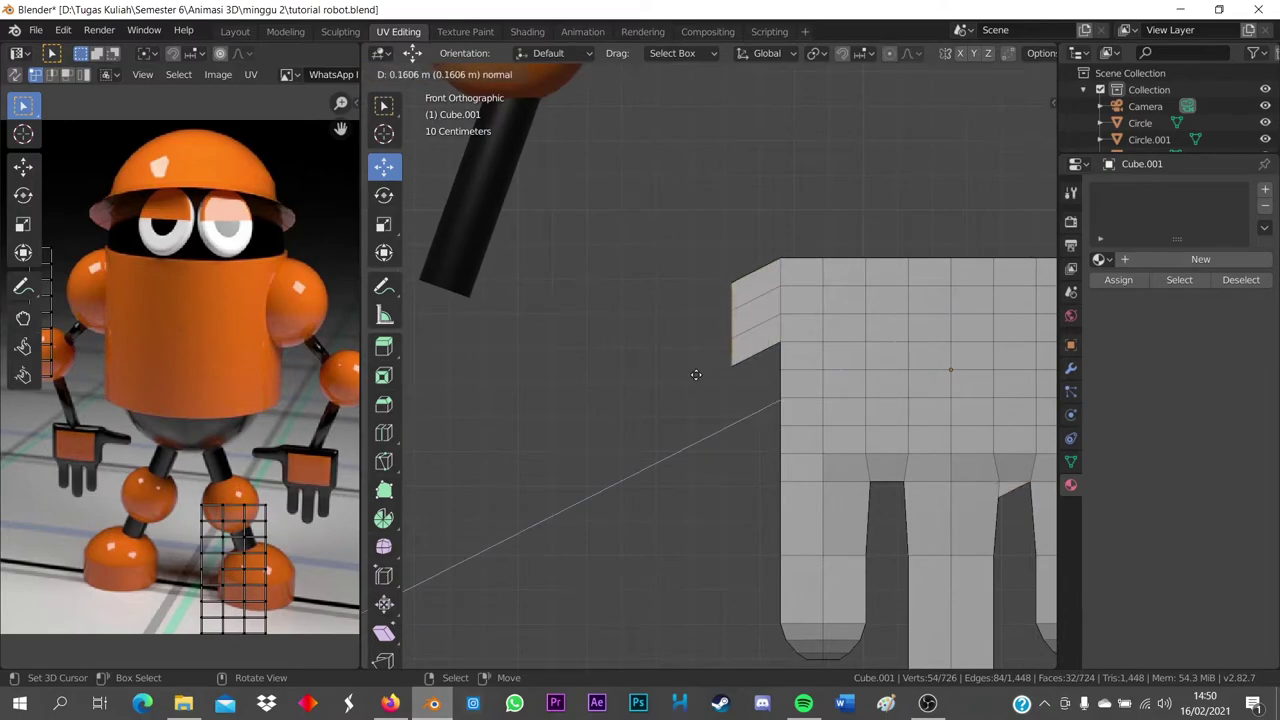
pyautogui.click(696, 374)
pyautogui.hotkey('ctrl', 'z')
# Circle-select the palm's top-left corner faces again and extrude them to the left
pyautogui.click(674, 457)
pyautogui.moveTo(674, 457)
pyautogui.mouseDown(button='middle')
pyautogui.moveTo(790, 458)
pyautogui.moveTo(760, 440)
pyautogui.mouseUp(button='middle')
pyautogui.press('c')
pyautogui.moveTo(700, 295); pyautogui.dragTo(690, 305)
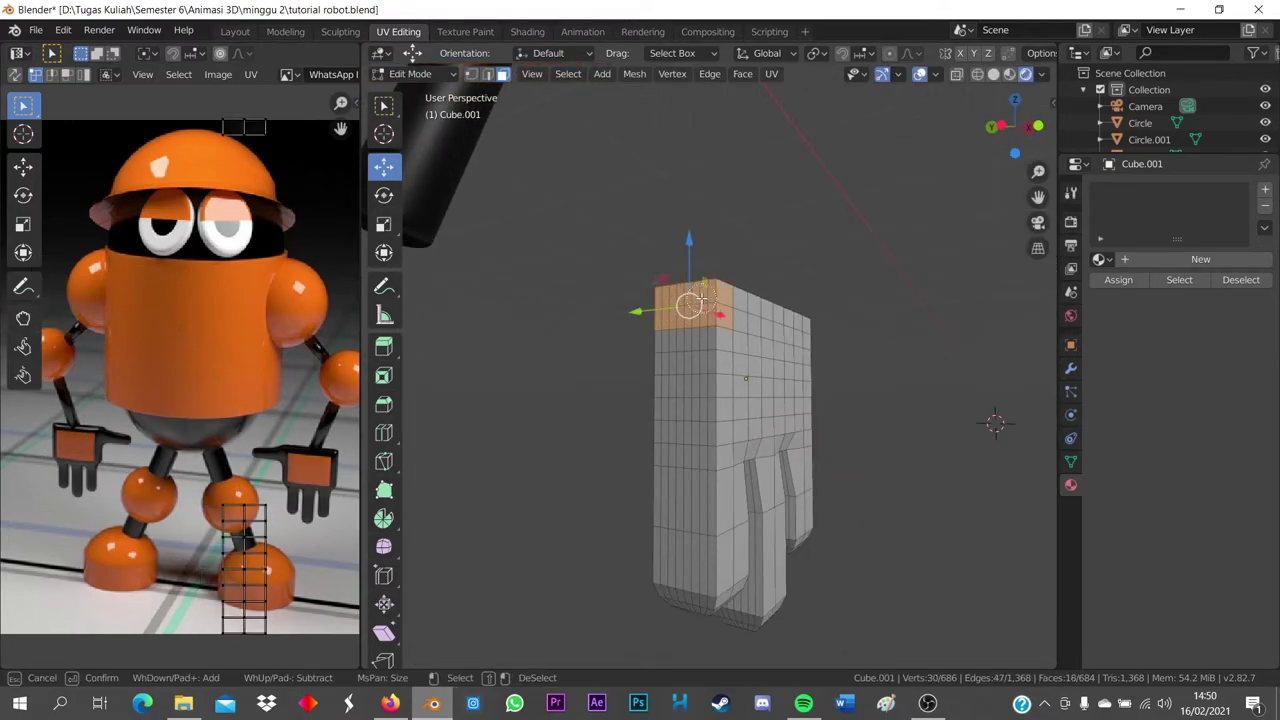
pyautogui.moveTo(690, 305); pyautogui.dragTo(688, 305, button='middle')
pyautogui.moveTo(688, 305); pyautogui.dragTo(684, 318)
pyautogui.rightClick(684, 318)
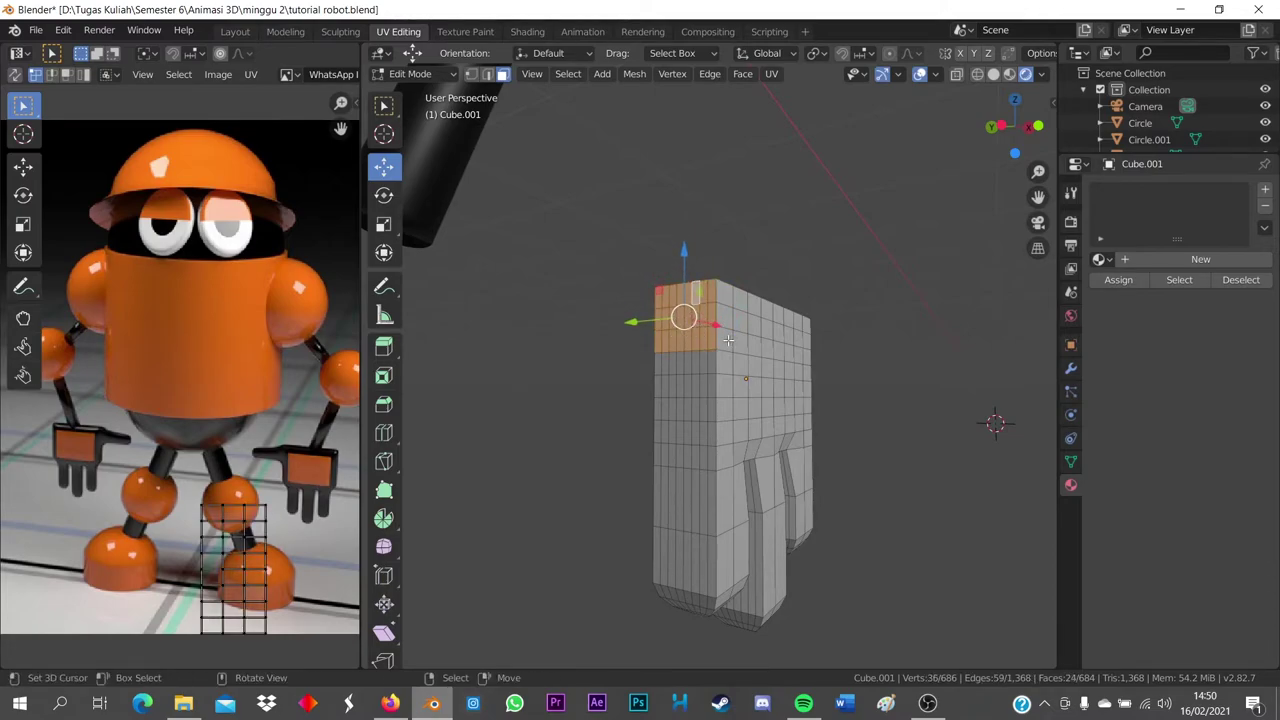
pyautogui.press('KP_1')
pyautogui.press('e')
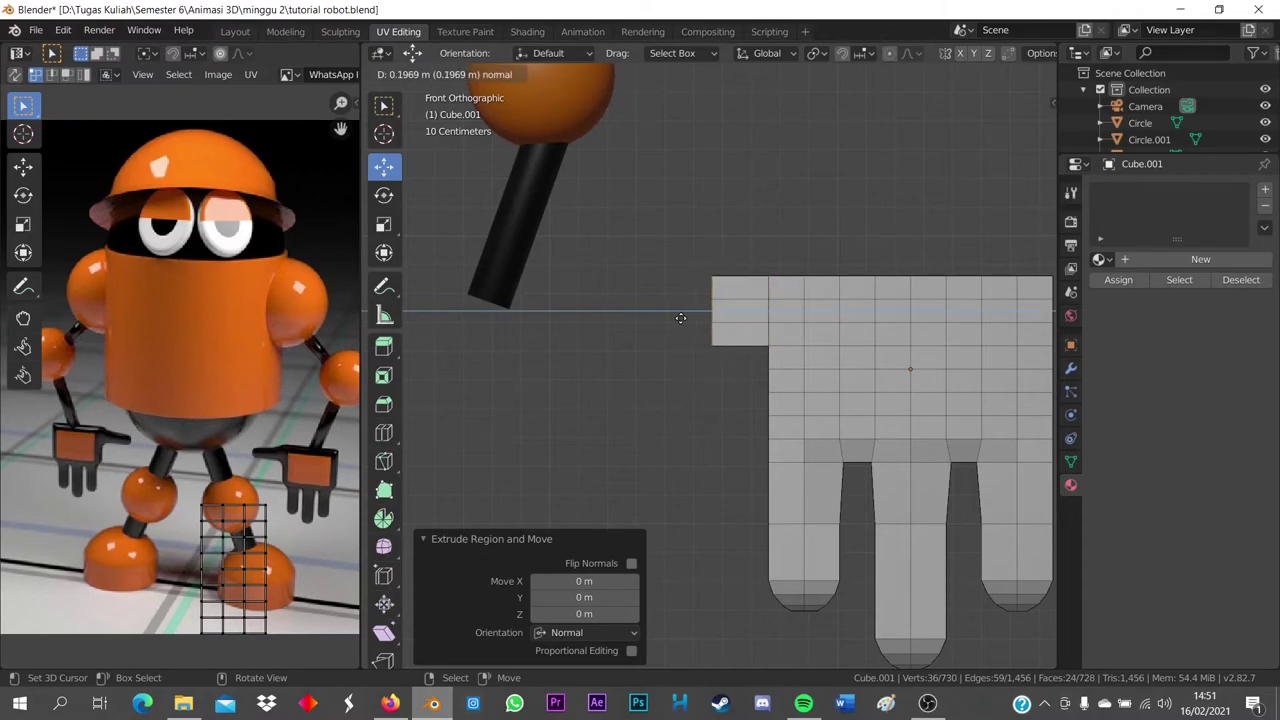
# Redo the leftward extrusion at 0.232 m and shrink its end to 0.829 scale
pyautogui.click(690, 311)
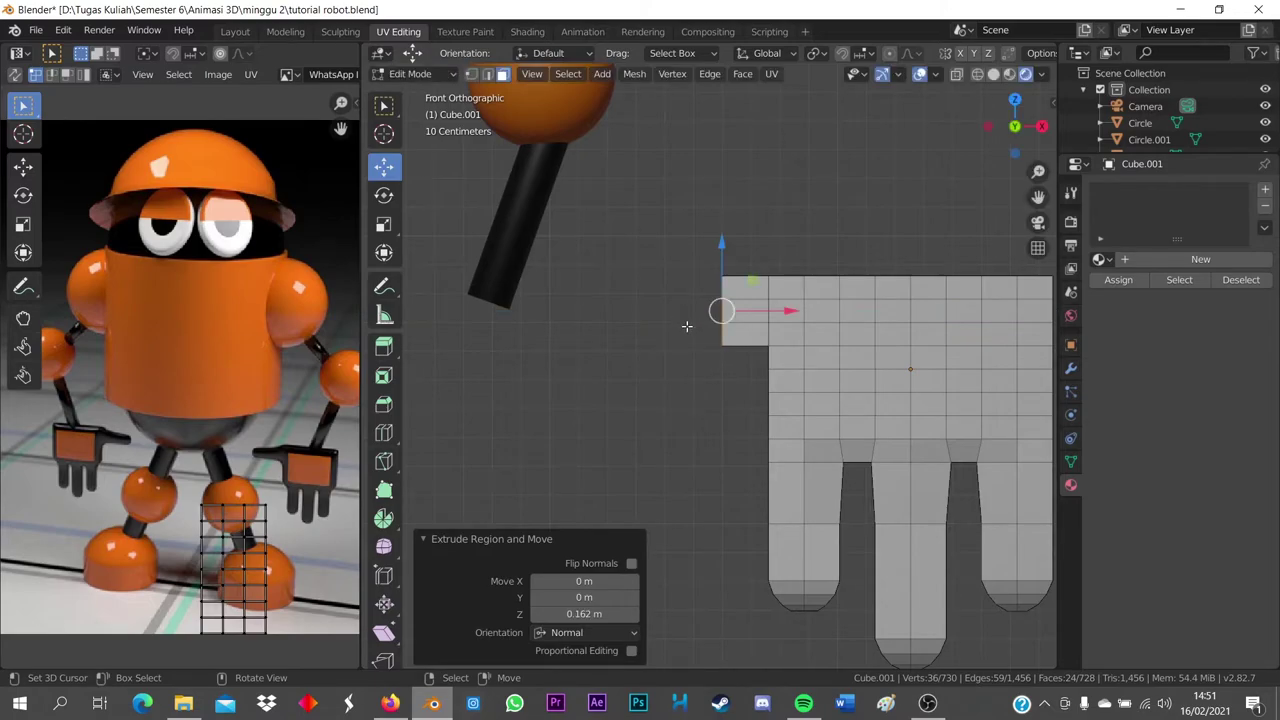
pyautogui.press('s')
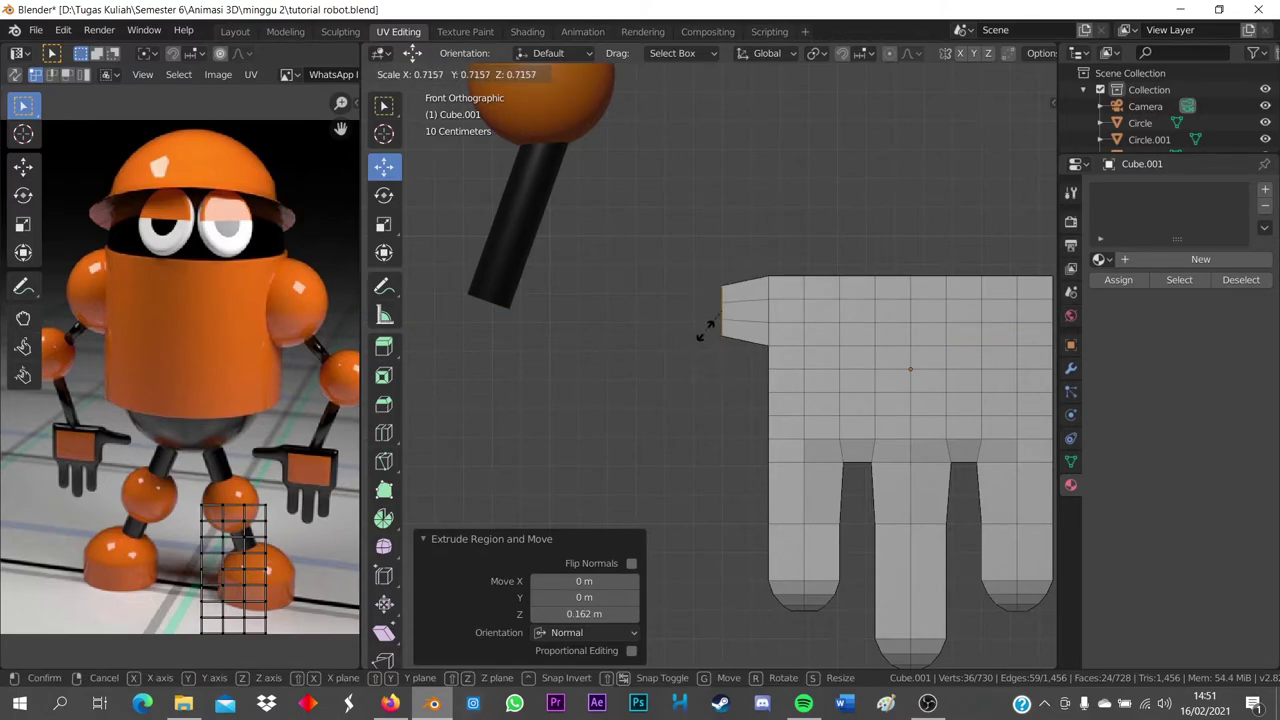
pyautogui.press('Escape')
pyautogui.hotkey('ctrl', 'z')
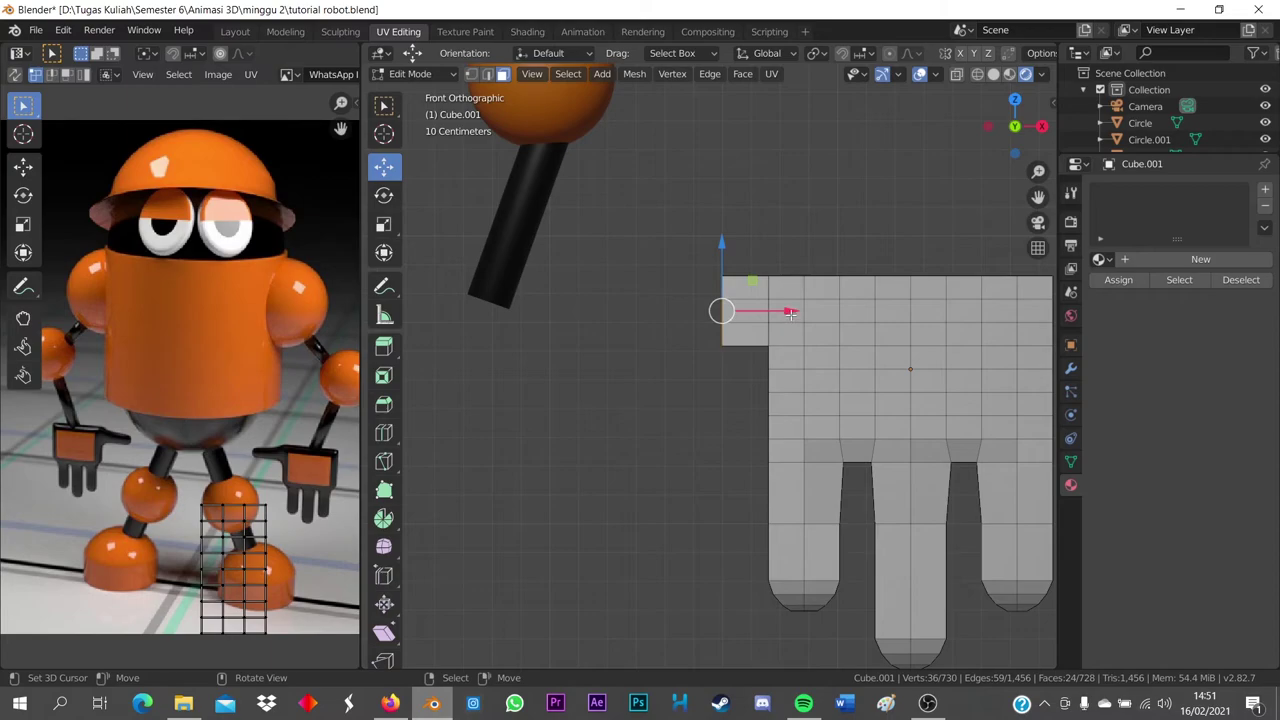
pyautogui.press('e')
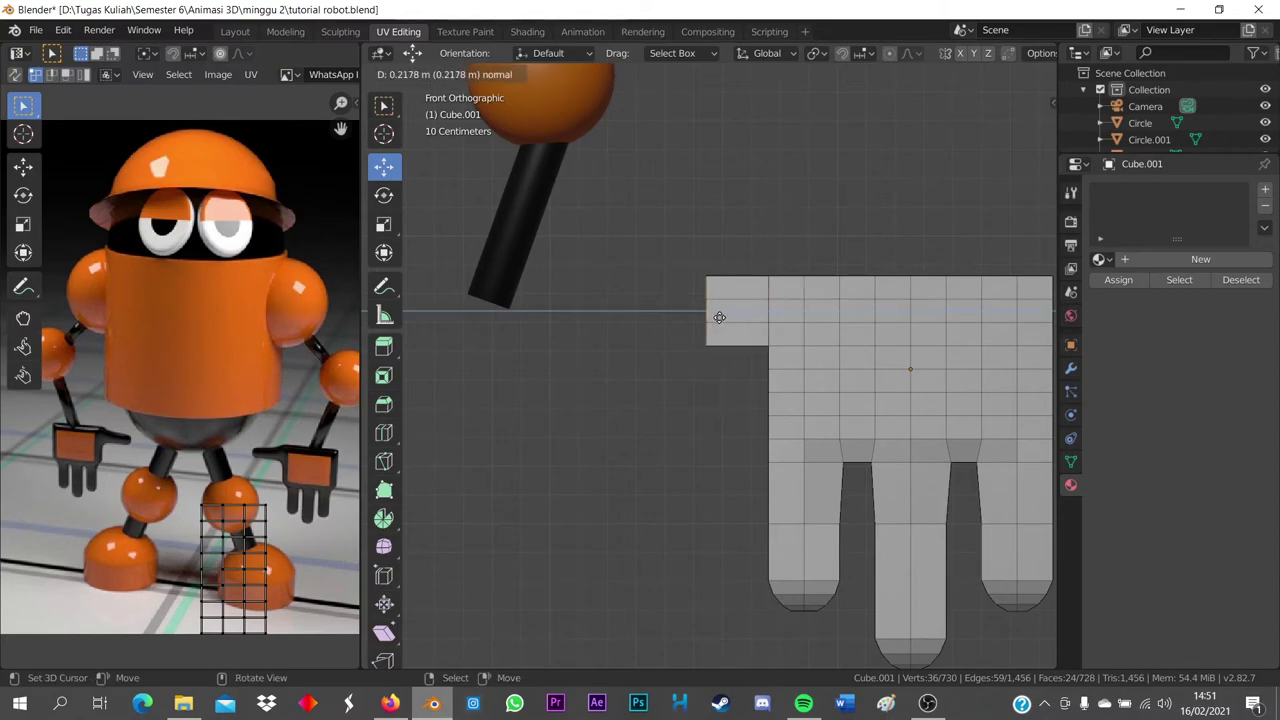
pyautogui.click(712, 314)
pyautogui.press('s')
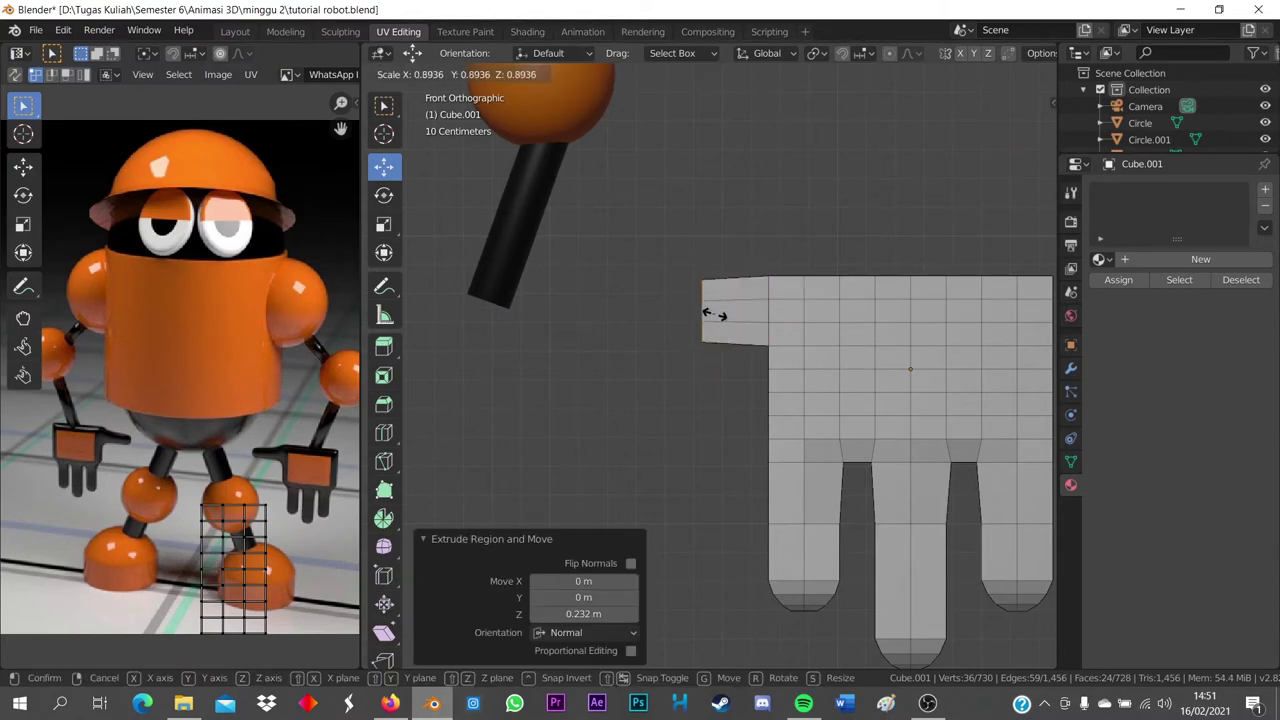
pyautogui.click(712, 314)
# Extend the thumb with another leftward segment and reposition the thumb tip
pyautogui.press('e')
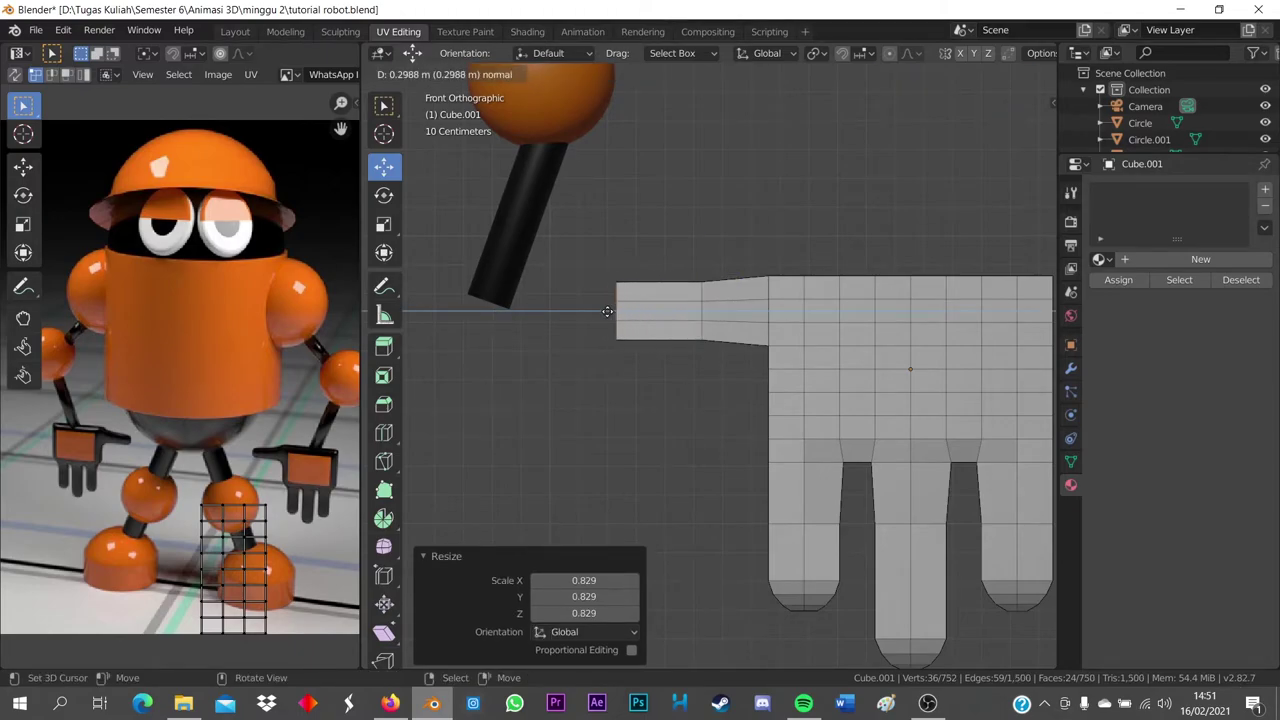
pyautogui.click(582, 308)
pyautogui.press('e')
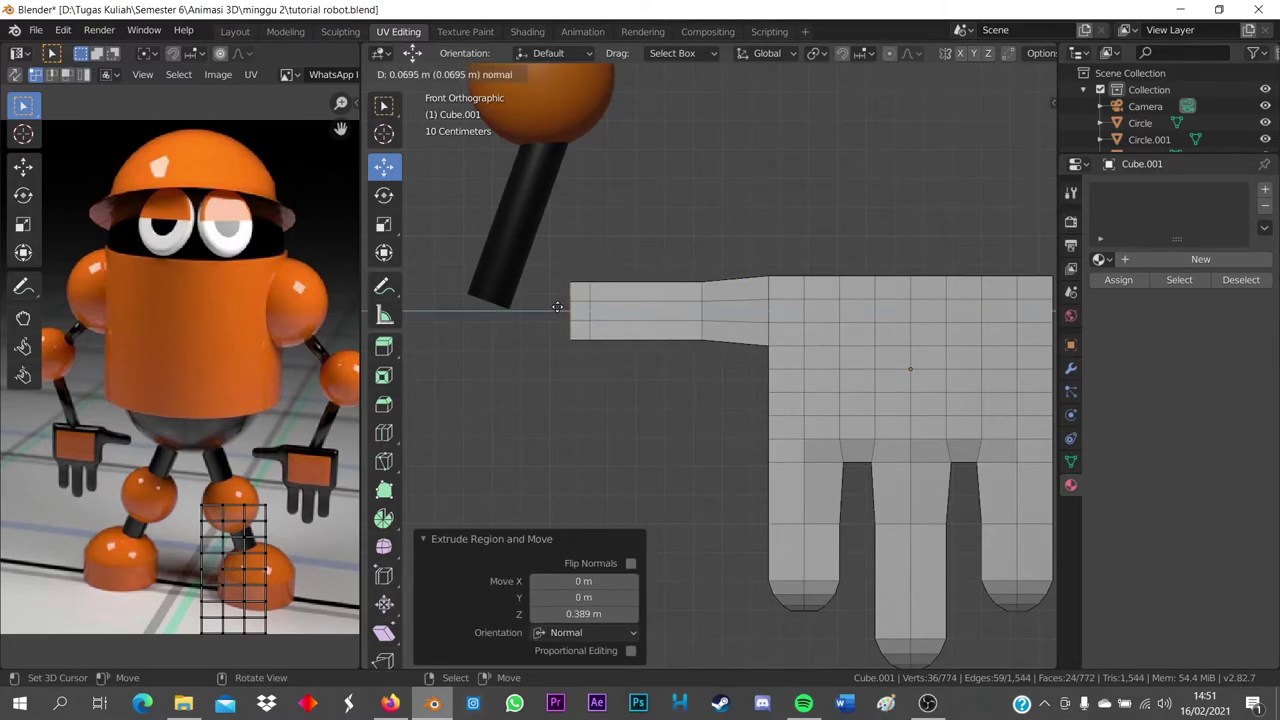
pyautogui.click(557, 311)
pyautogui.keyDown('shift'); pyautogui.moveTo(557, 311); pyautogui.dragTo(635, 309, button='middle'); pyautogui.keyUp('shift')
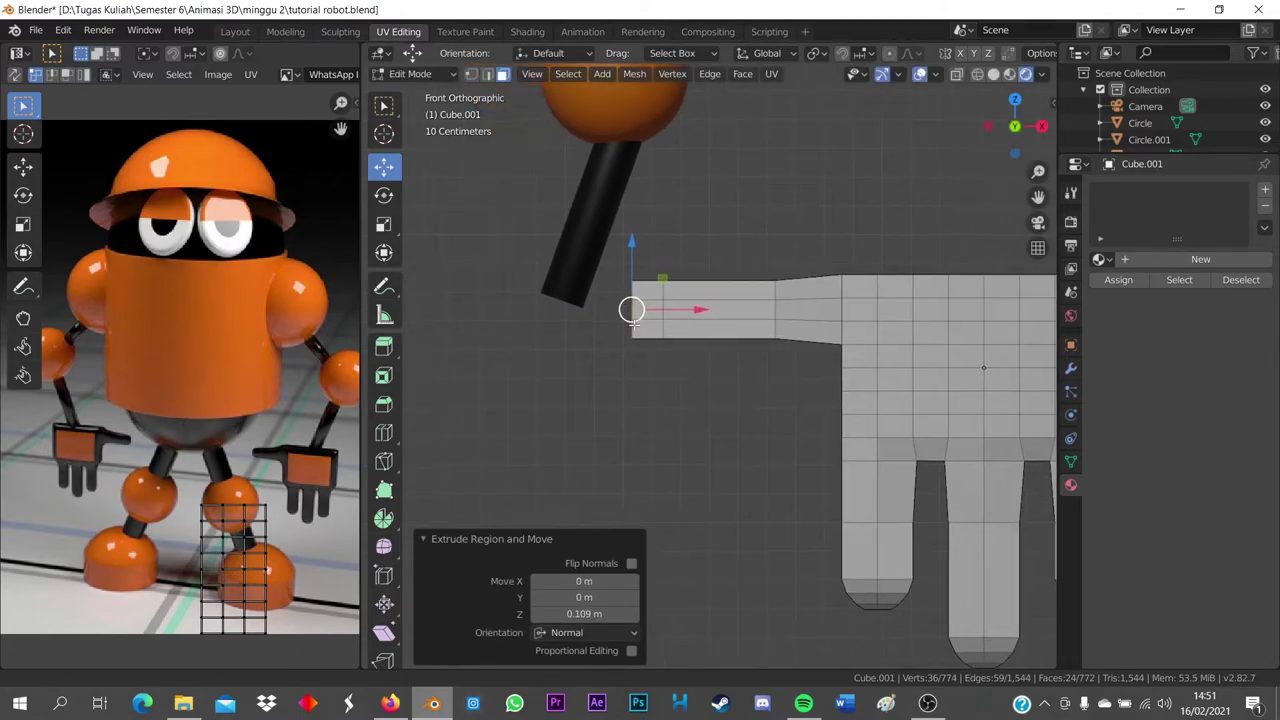
pyautogui.hotkey('ctrl', 'z')
pyautogui.press('g')
pyautogui.click(753, 309)
# Taper the thumb with three short extrude-and-shrink segments into a rounded tip
pyautogui.press('e')
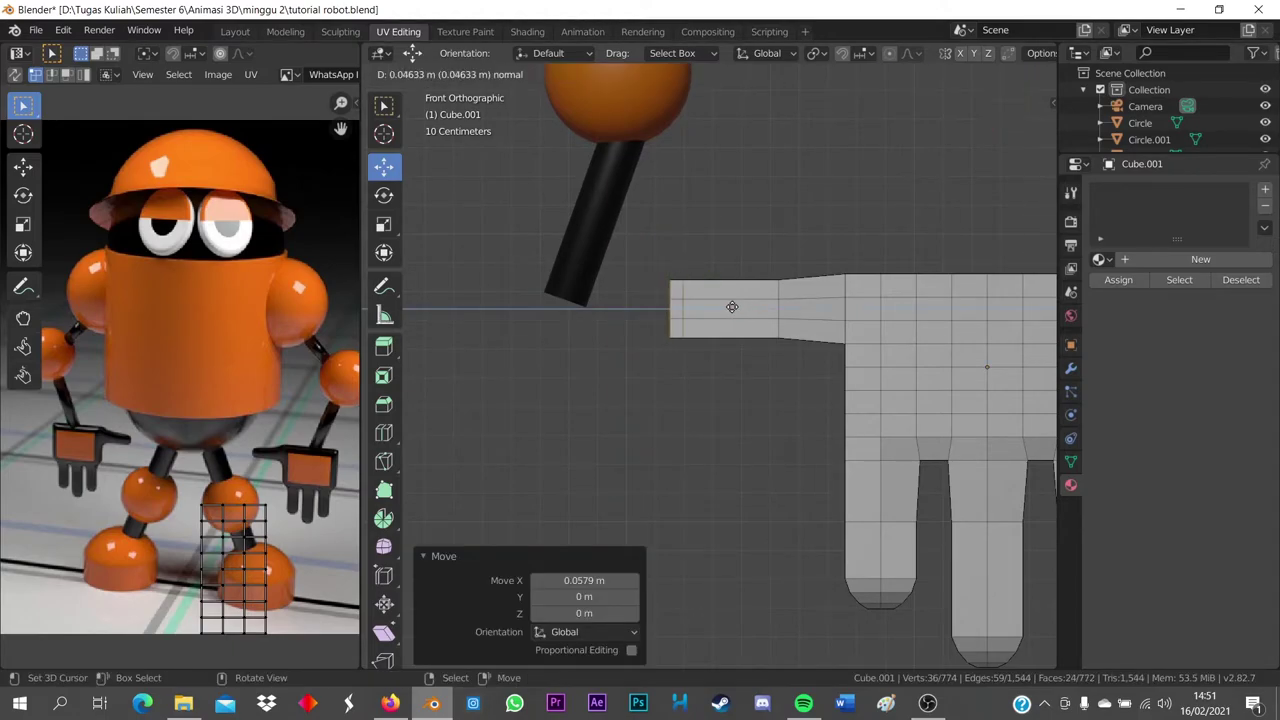
pyautogui.click(728, 306)
pyautogui.press('s')
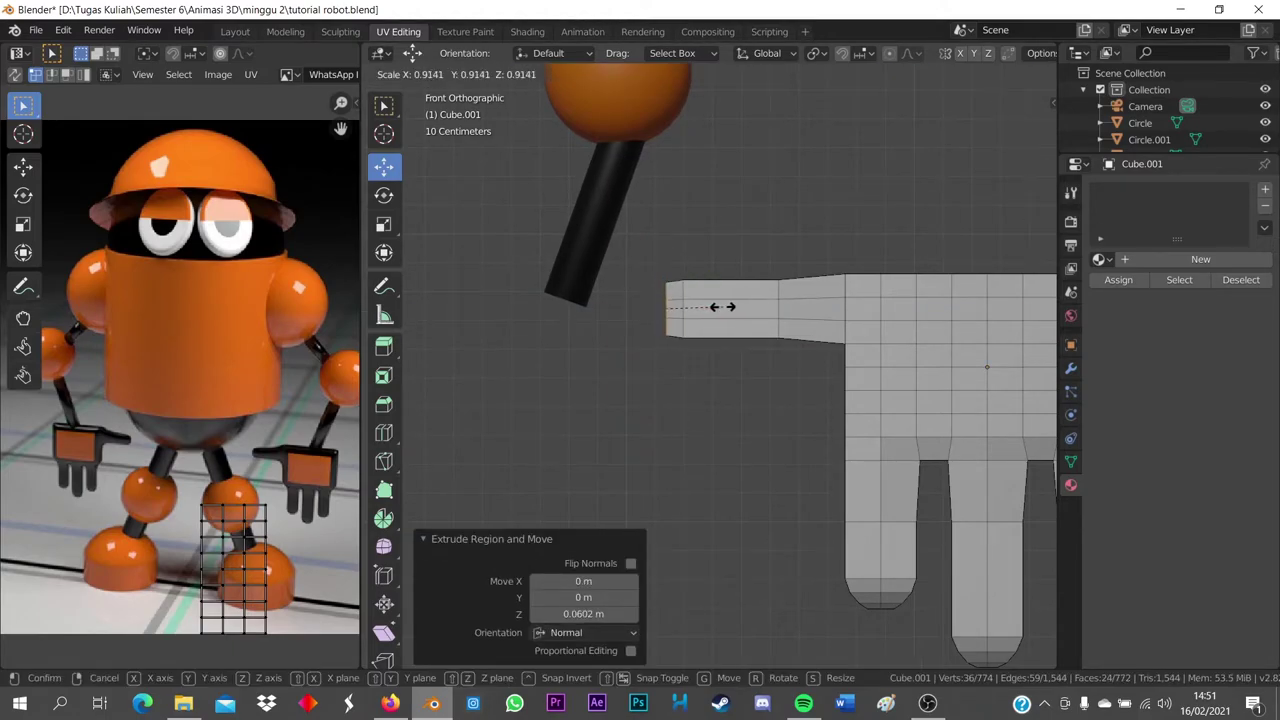
pyautogui.click(706, 305)
pyautogui.press('e')
pyautogui.click(664, 307)
pyautogui.press('s')
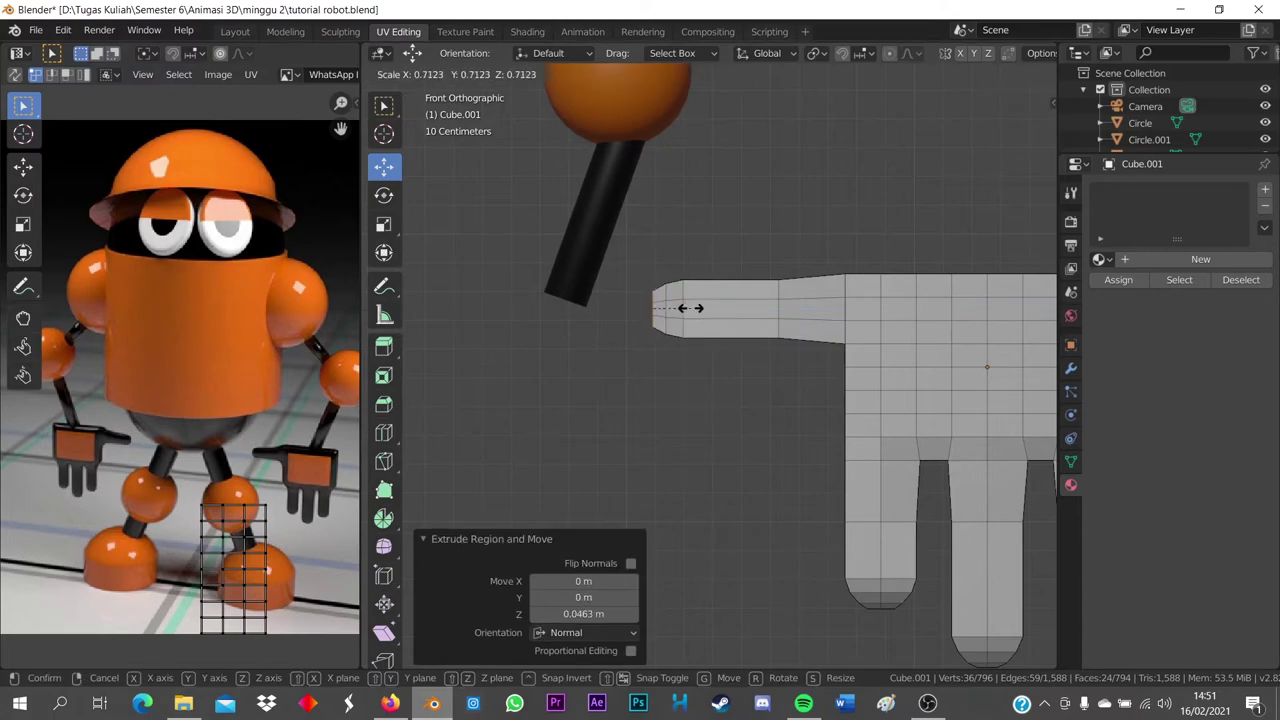
pyautogui.click(689, 308)
pyautogui.press('e')
pyautogui.click(668, 306)
pyautogui.press('s')
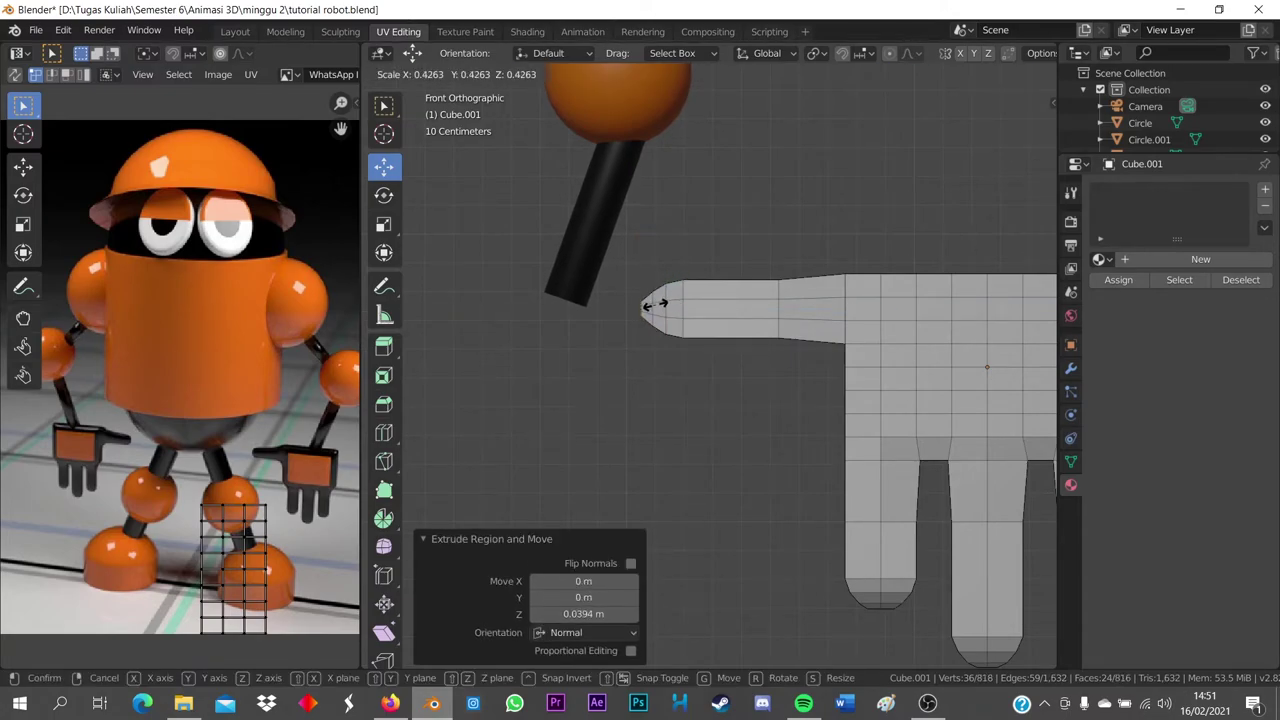
pyautogui.click(655, 306)
# Return to Object Mode and zoom out to see the whole robot
pyautogui.press('Tab')
pyautogui.scroll(-1, 809, 426)
pyautogui.scroll(-2, 760, 425)
pyautogui.scroll(-1, 712, 424)
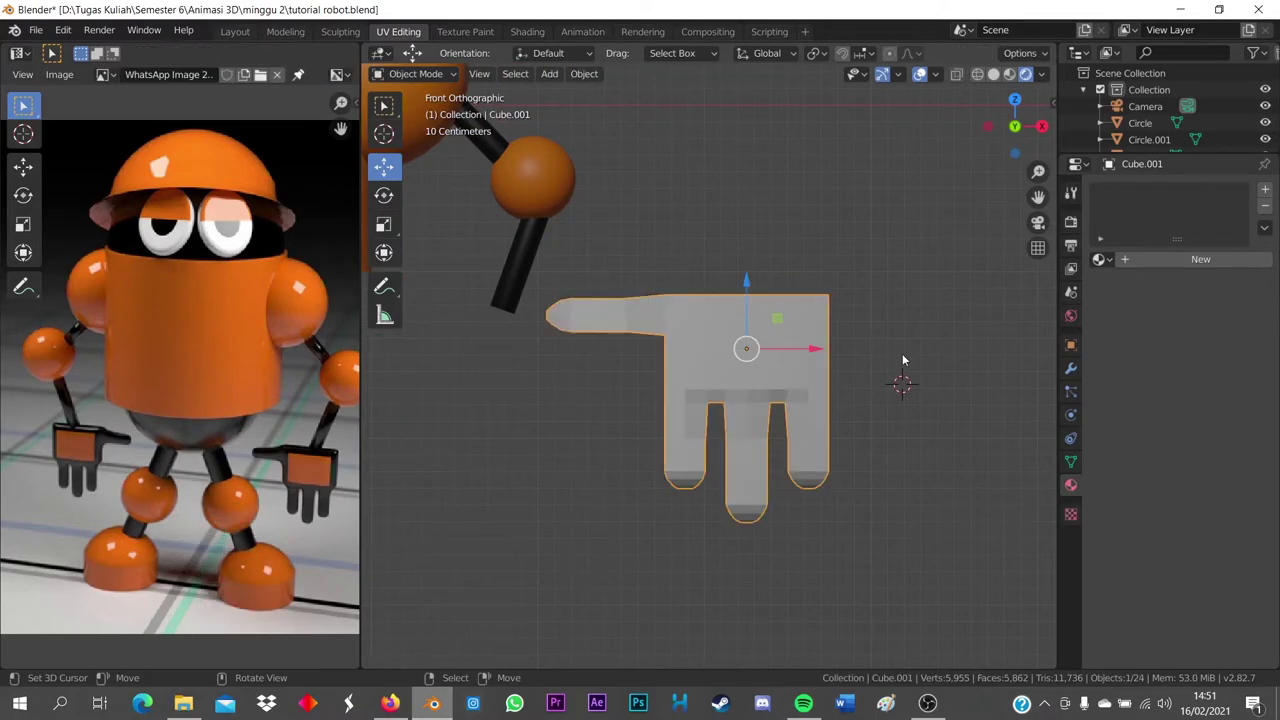
# Shrink the hand to 0.672 size and raise it vertically toward the arm
pyautogui.moveTo(809, 352); pyautogui.dragTo(583, 350)
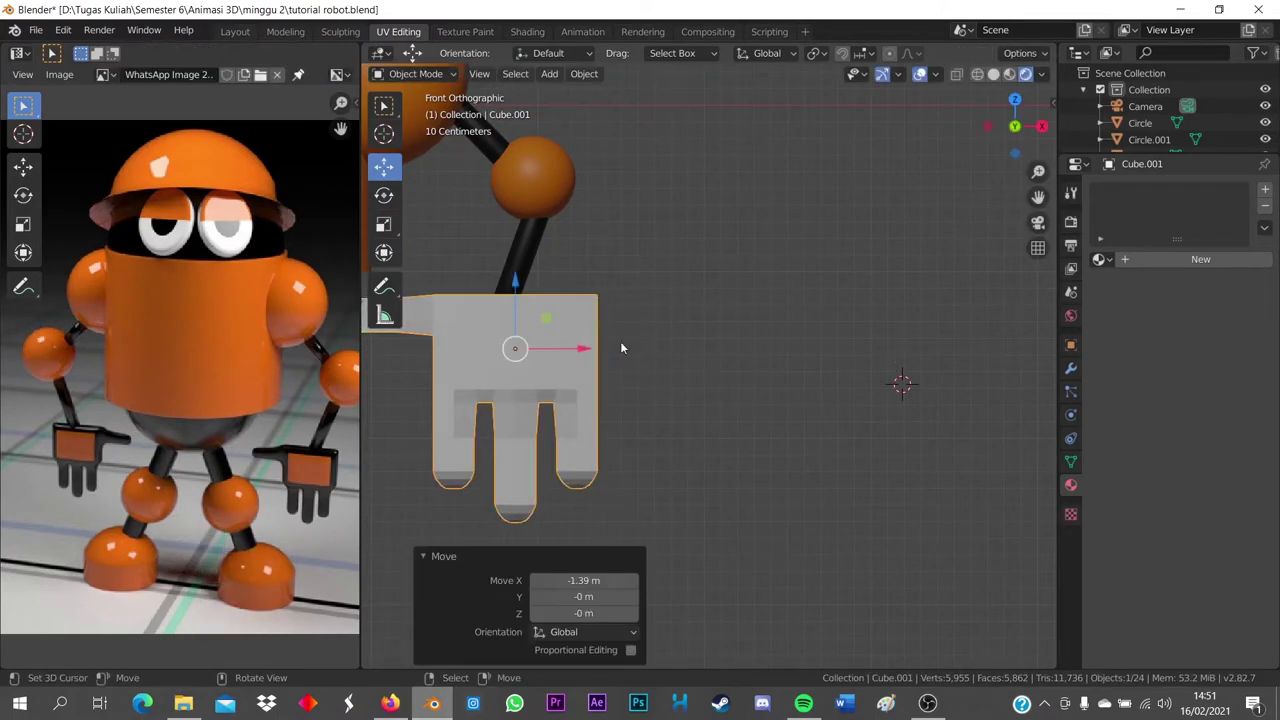
pyautogui.press('s')
pyautogui.click(716, 323)
pyautogui.keyDown('shift'); pyautogui.moveTo(716, 323); pyautogui.dragTo(941, 318, button='middle'); pyautogui.keyUp('shift')
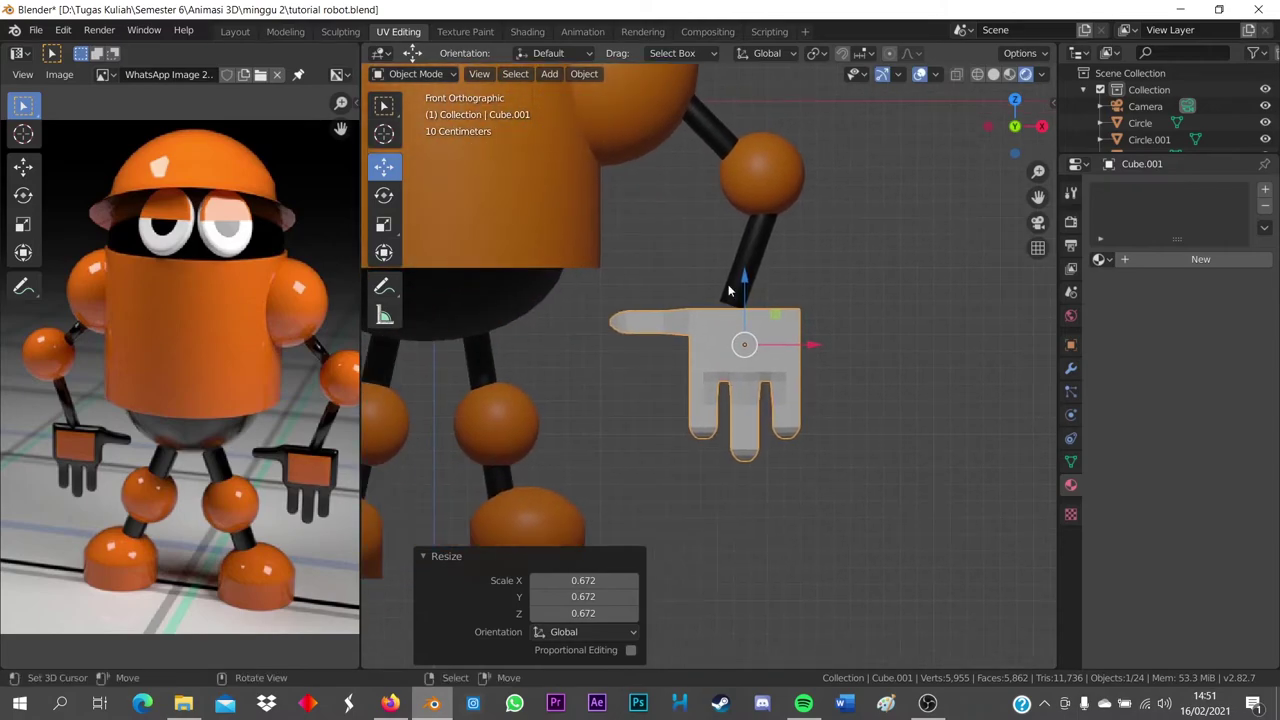
pyautogui.press('g')
pyautogui.press('z')
pyautogui.click(740, 249)
# Orbit to check the hand's depth, then return to the robot's front view
pyautogui.moveTo(924, 373)
pyautogui.mouseDown(button='middle')
pyautogui.moveTo(878, 419)
pyautogui.moveTo(920, 465)
pyautogui.moveTo(905, 429)
pyautogui.moveTo(786, 441)
pyautogui.moveTo(770, 420)
pyautogui.moveTo(790, 416)
pyautogui.moveTo(772, 456)
pyautogui.mouseUp(button='middle')
pyautogui.click(750, 440)
pyautogui.press('s')
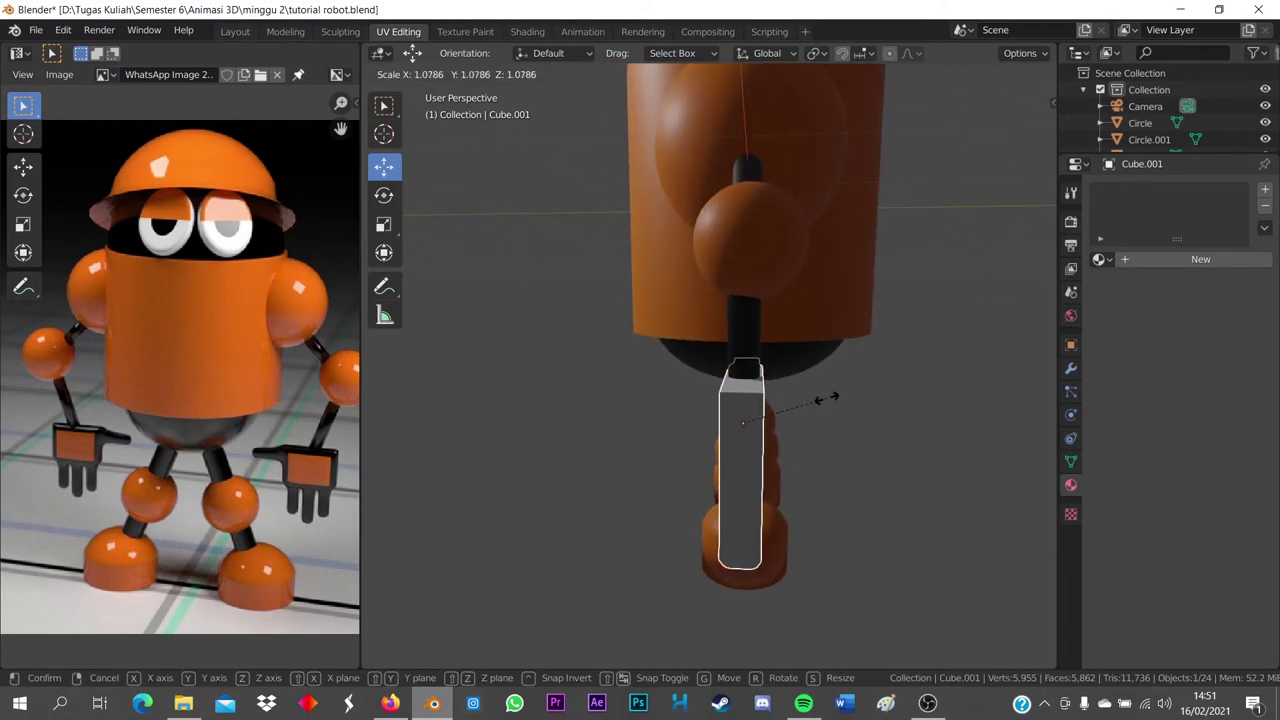
pyautogui.click(826, 398)
pyautogui.moveTo(816, 394)
pyautogui.mouseDown(button='middle')
pyautogui.moveTo(869, 499)
pyautogui.moveTo(855, 485)
pyautogui.mouseUp(button='middle')
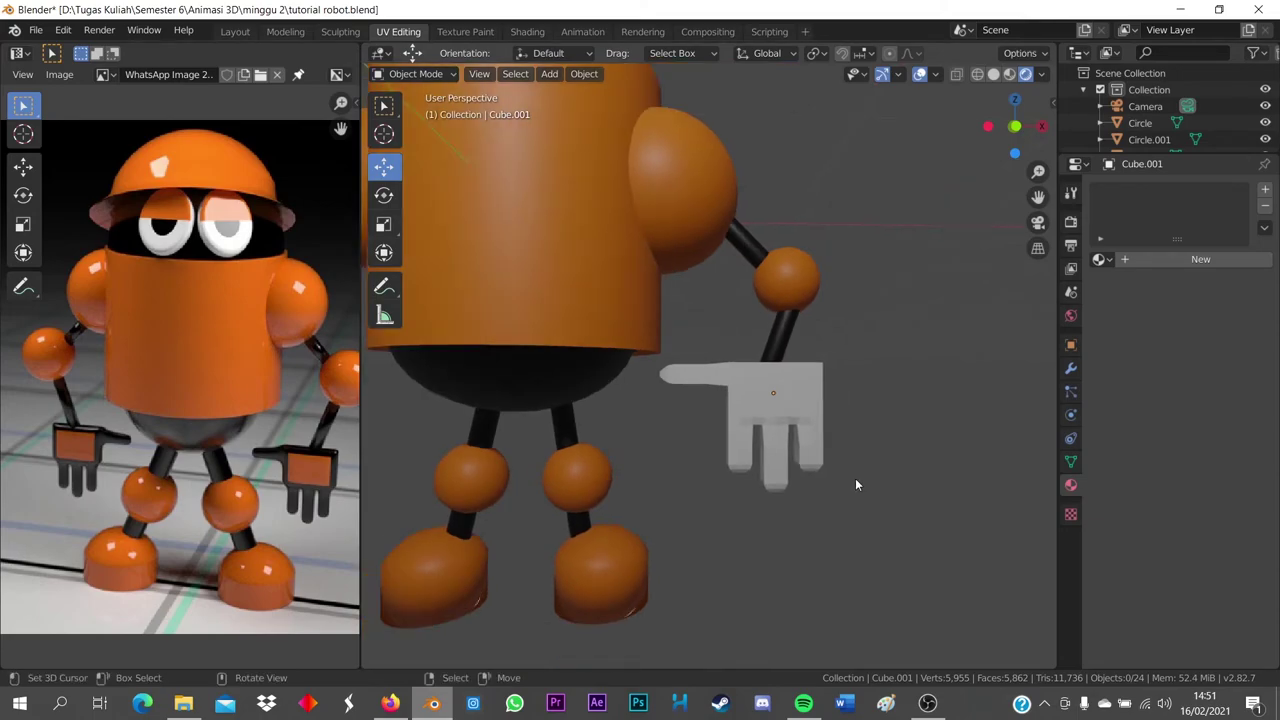
pyautogui.press('KP_1')
pyautogui.scroll(-2, 767, 449)
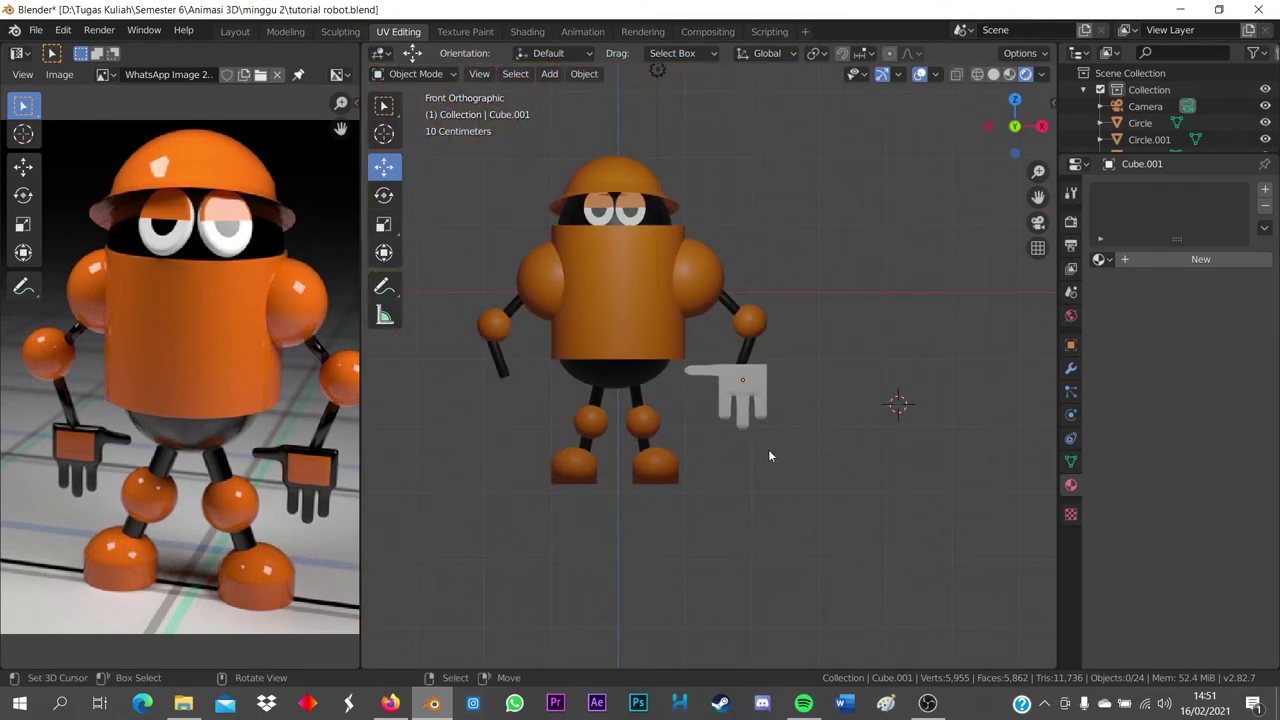
# Scale the white hand to 0.774 and review it in front orthographic view
pyautogui.click(762, 386)
pyautogui.press('s')
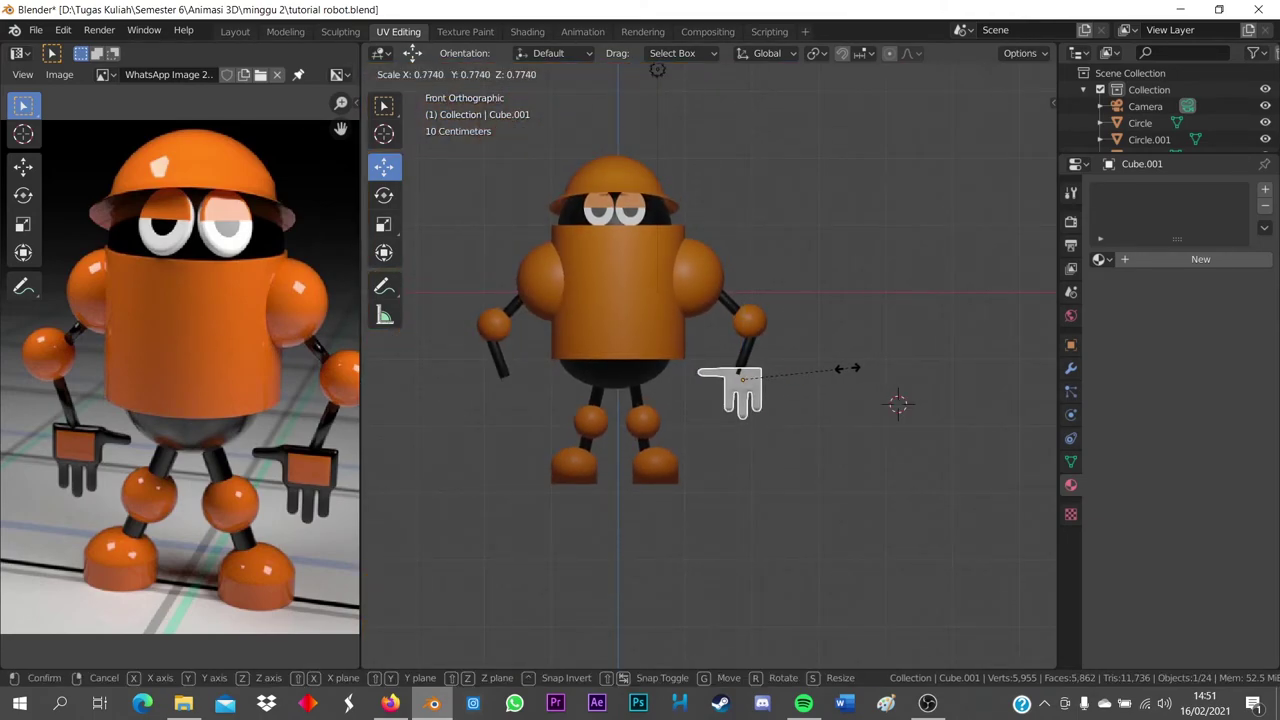
pyautogui.click(847, 367)
pyautogui.moveTo(847, 367); pyautogui.dragTo(711, 392, button='middle')
pyautogui.scroll(3, 816, 395)
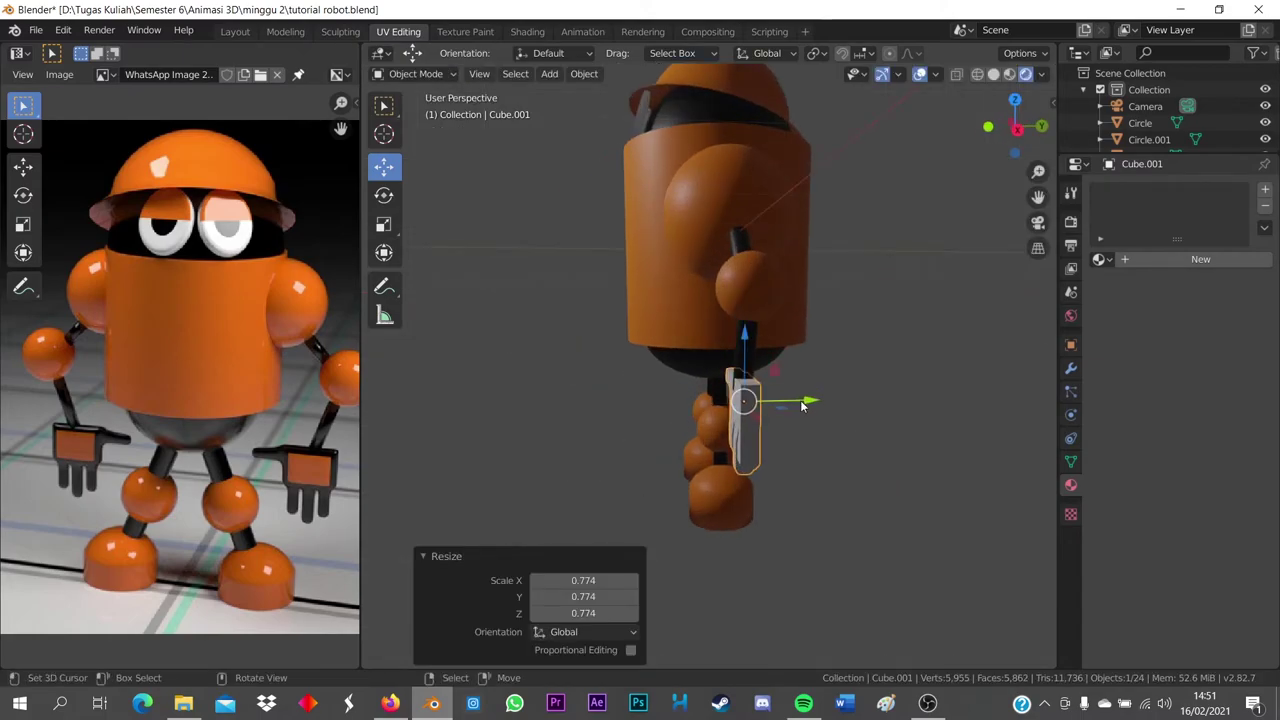
pyautogui.press('s')
pyautogui.press('y')
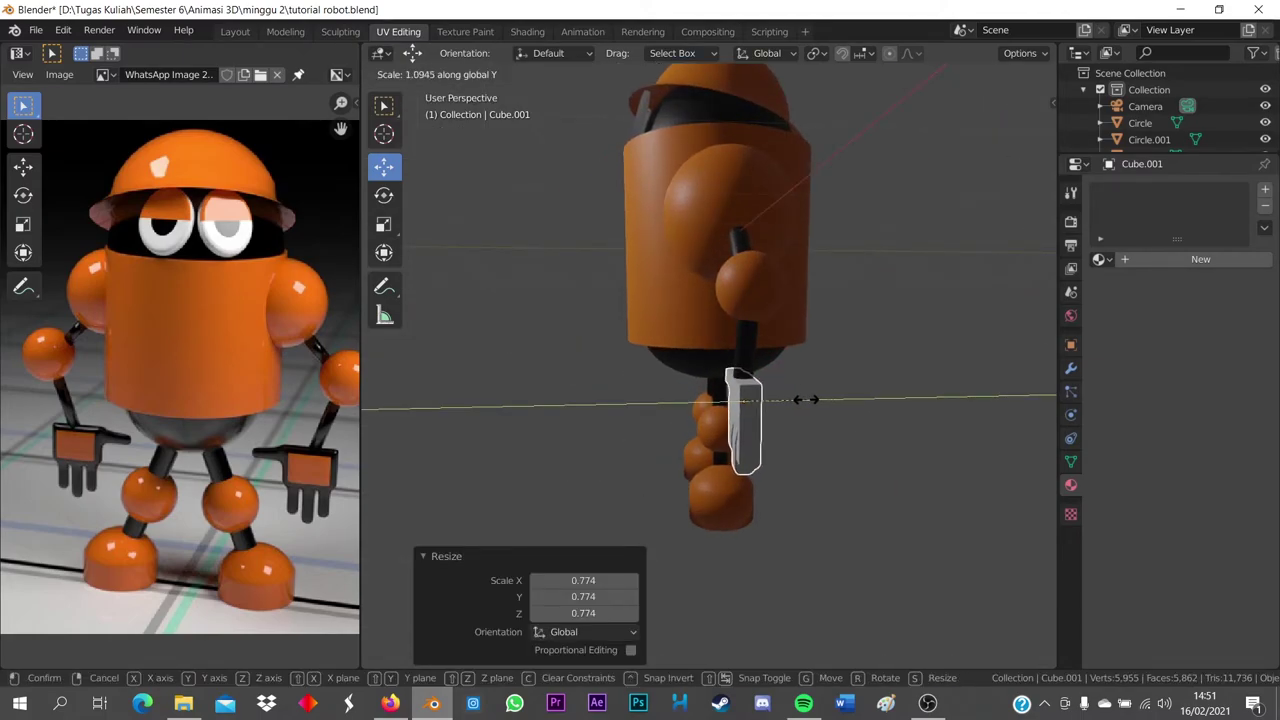
pyautogui.rightClick(818, 429)
pyautogui.moveTo(818, 429)
pyautogui.mouseDown(button='middle')
pyautogui.moveTo(790, 481)
pyautogui.moveTo(854, 465)
pyautogui.mouseUp(button='middle')
pyautogui.scroll(-2, 836, 479)
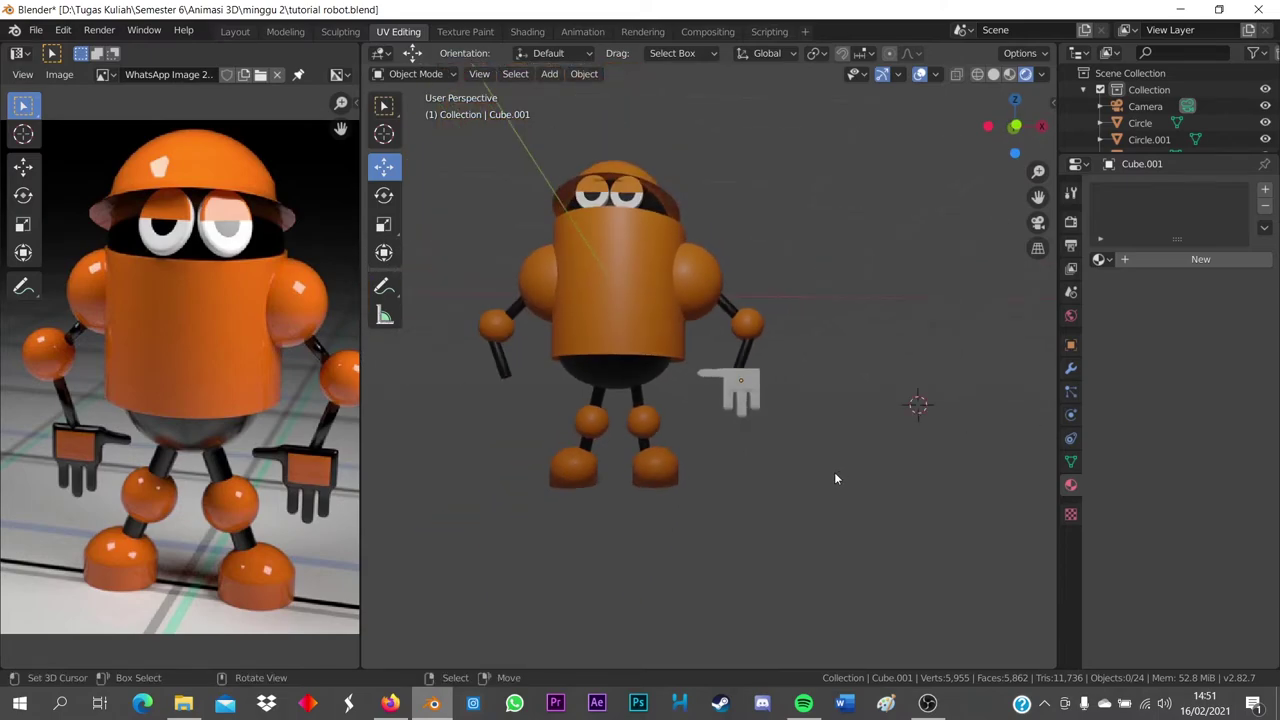
pyautogui.press('KP_1')
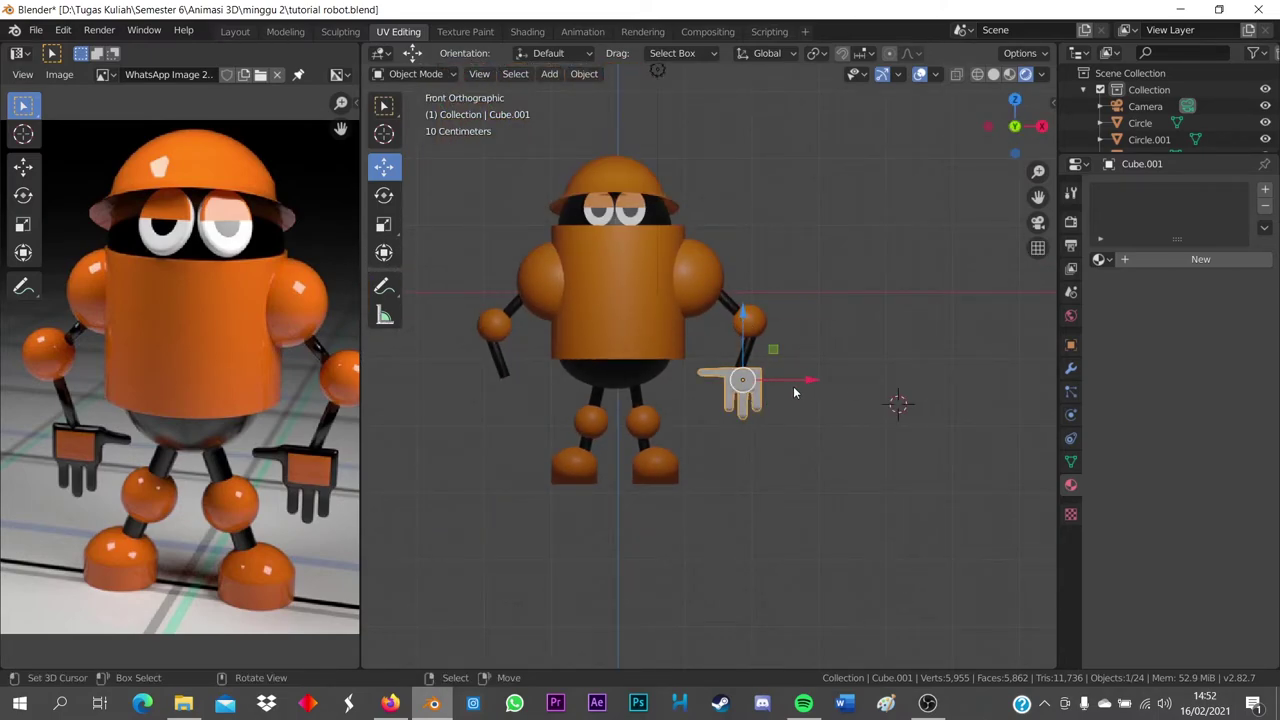
pyautogui.keyDown('shift'); pyautogui.moveTo(829, 390); pyautogui.dragTo(847, 395, button='middle'); pyautogui.keyUp('shift')
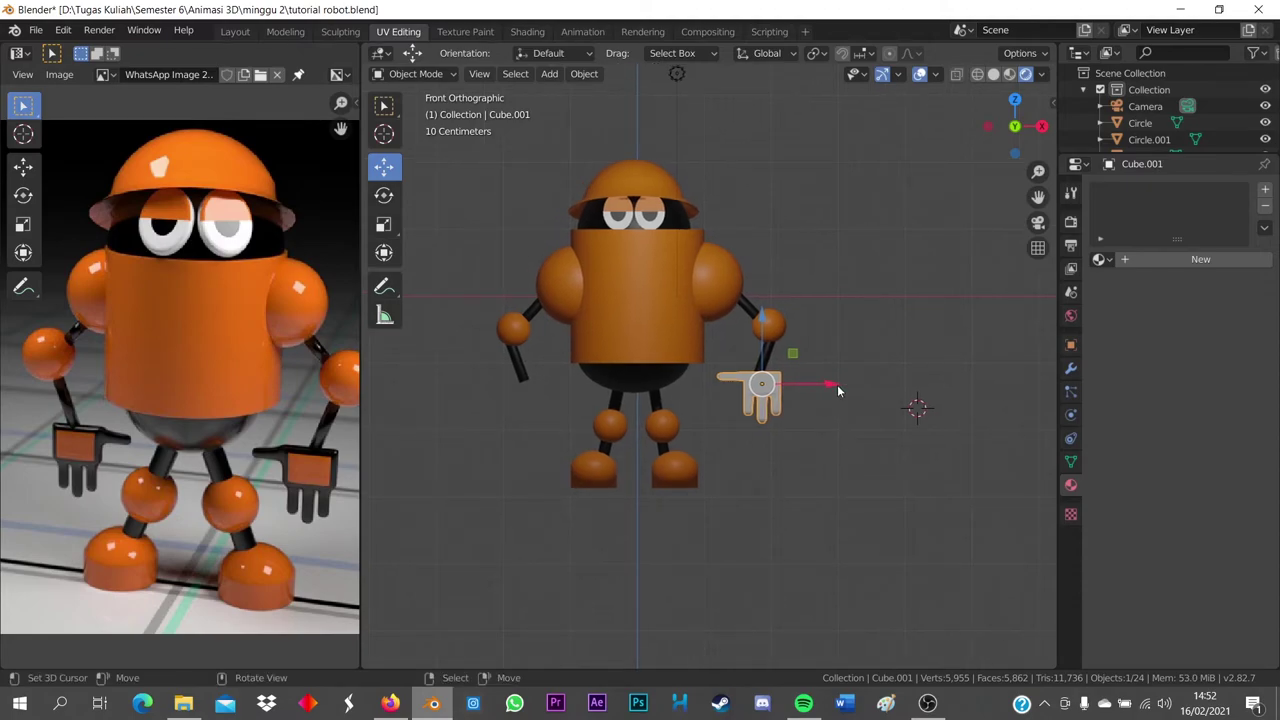
# Copy-paste the hand with Ctrl+C/Ctrl+V and place the duplicate 1.49 m to the right
pyautogui.press('g')
pyautogui.press('x')
pyautogui.rightClick(834, 384)
pyautogui.hotkey('ctrl', 'c')
pyautogui.hotkey('ctrl', 'v')
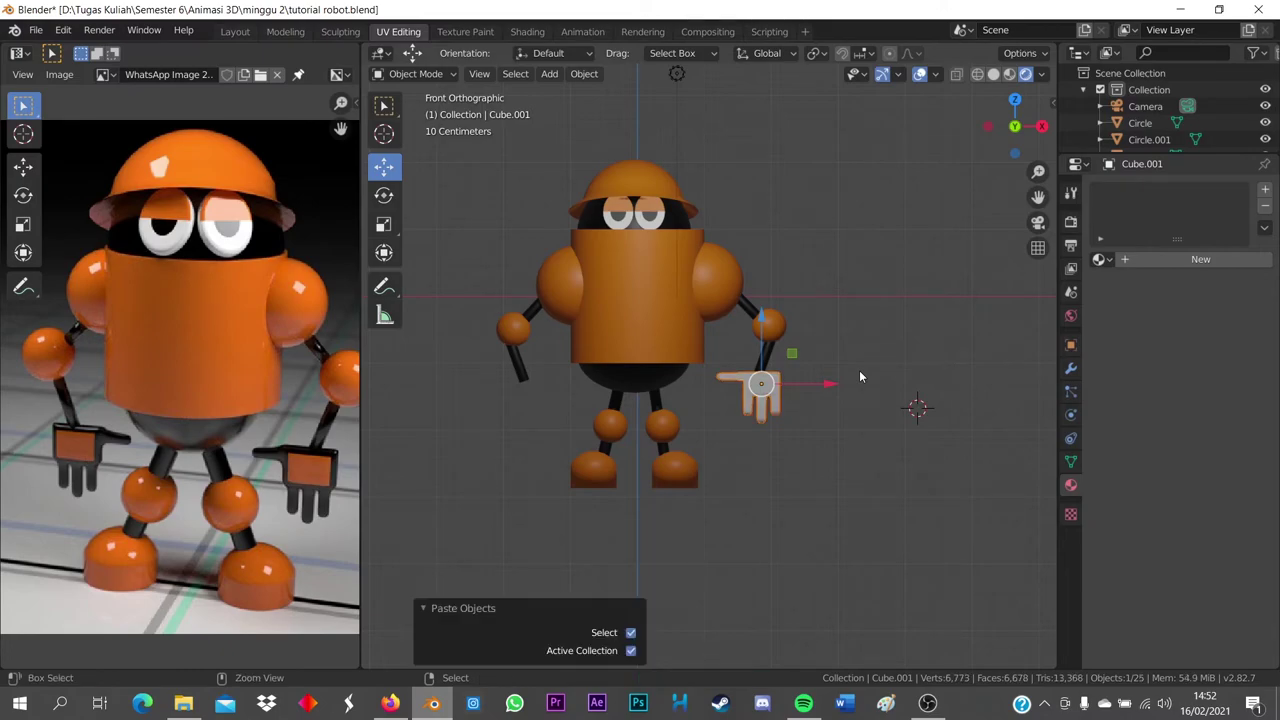
pyautogui.press('g')
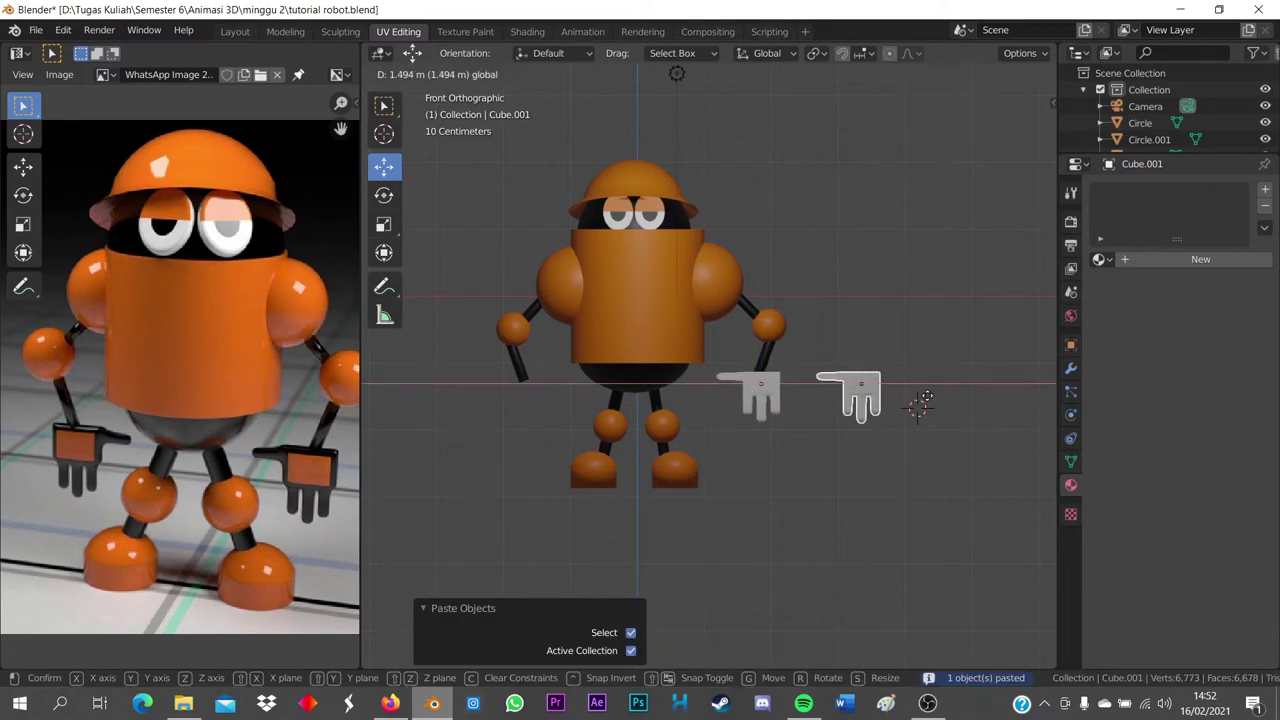
pyautogui.click(918, 405)
pyautogui.scroll(2, 916, 409)
pyautogui.keyDown('shift'); pyautogui.moveTo(916, 409); pyautogui.dragTo(815, 389, button='middle'); pyautogui.keyUp('shift')
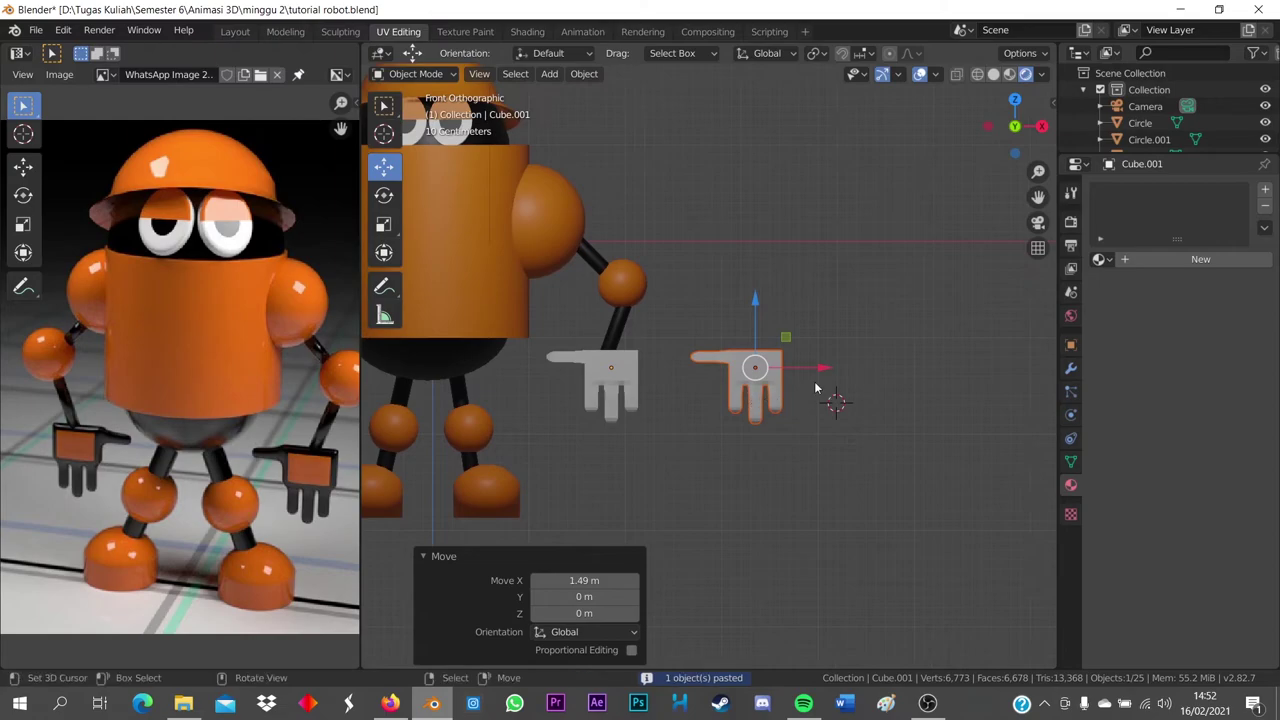
# Rotate the pasted hand -180° around the Z axis
pyautogui.press('r')
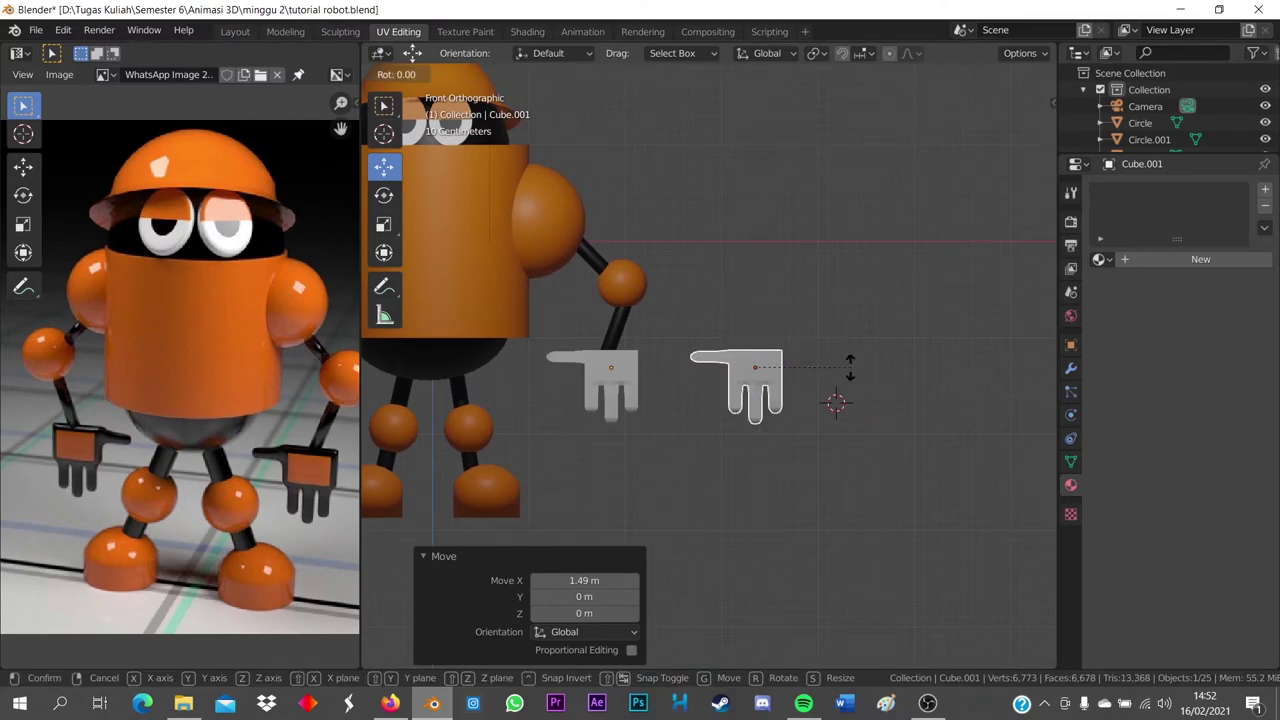
pyautogui.press('z')
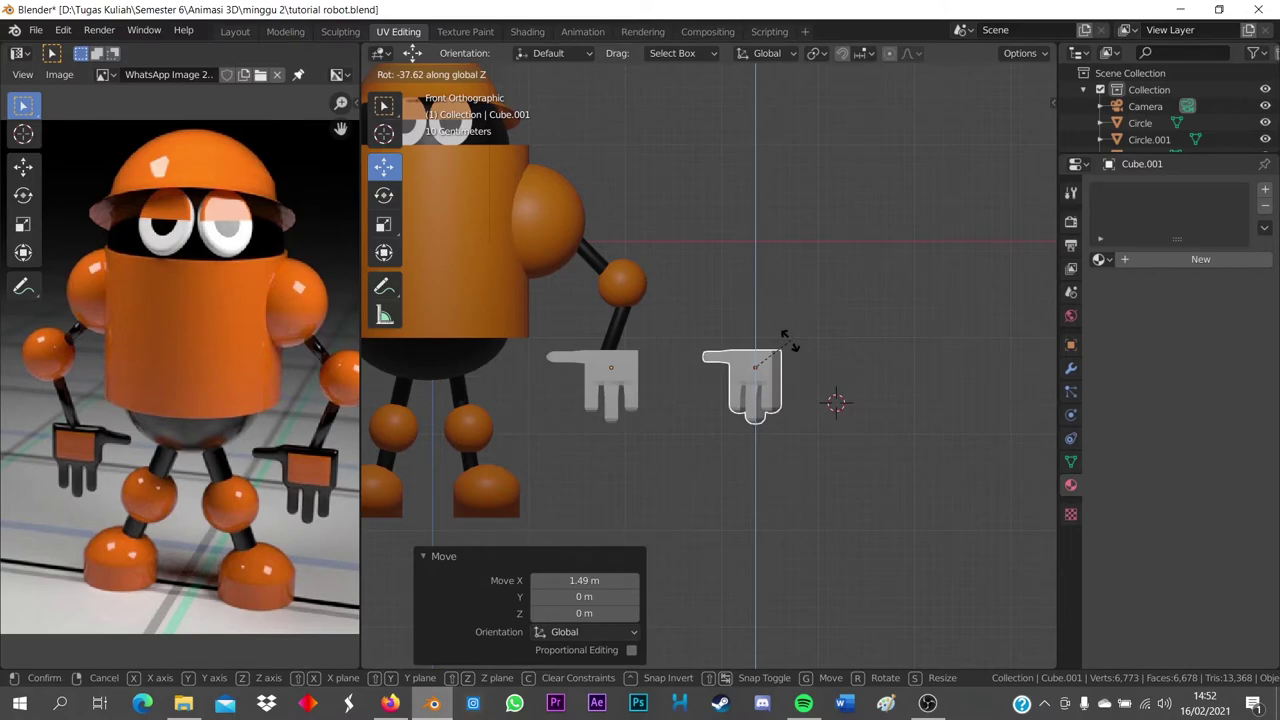
pyautogui.write('-180')
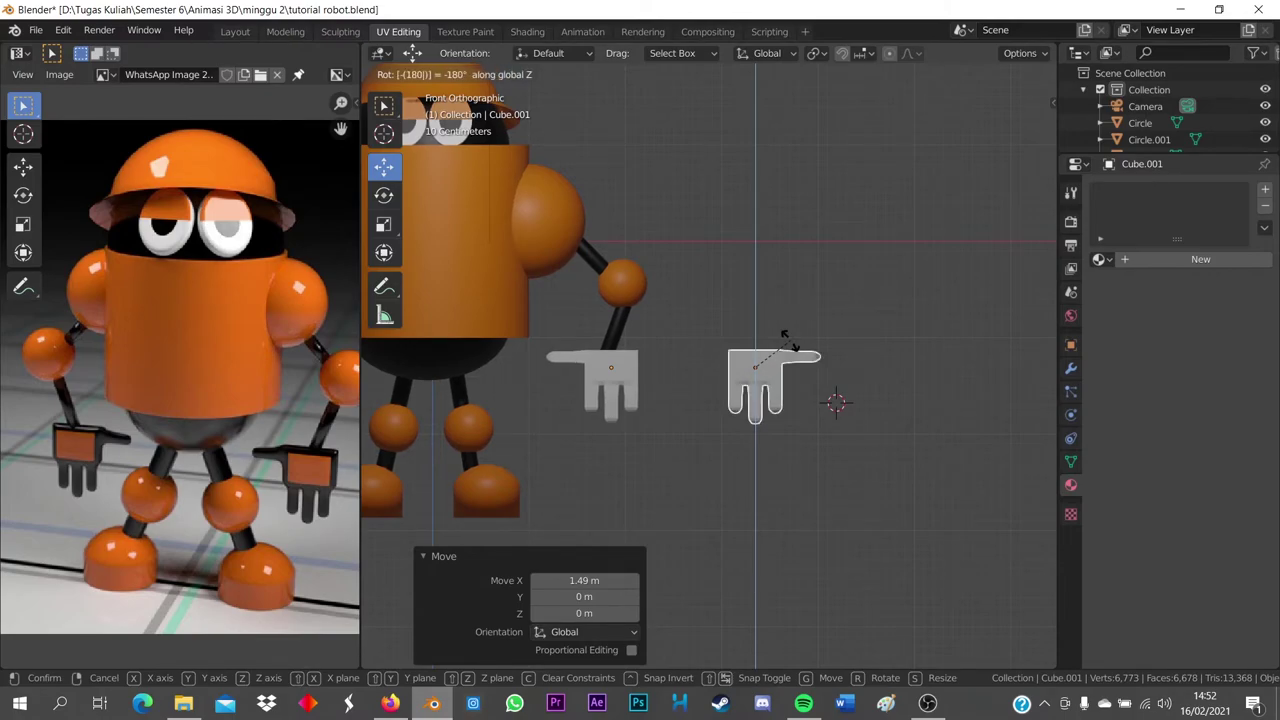
pyautogui.press('Return')
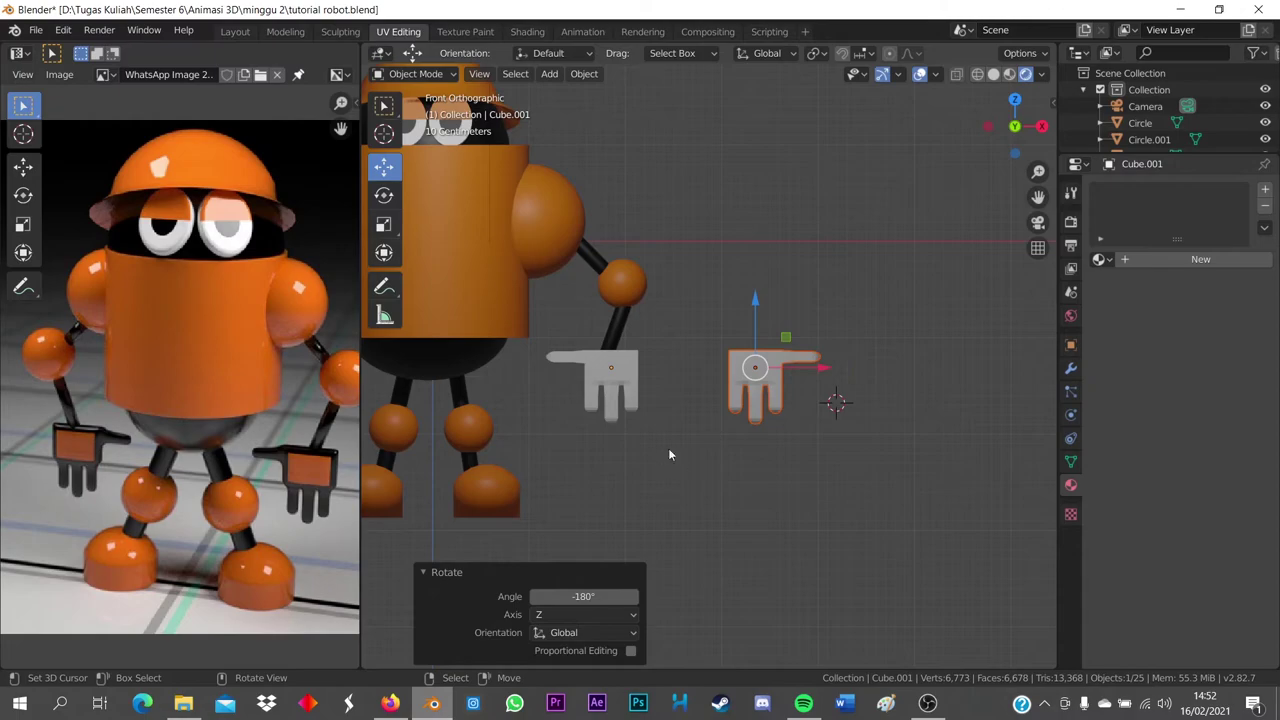
# Slide the flipped hand 5.11 m left along X to the left arm's end
pyautogui.scroll(-1, 675, 410)
pyautogui.scroll(-1, 650, 380)
pyautogui.scroll(-1, 623, 372)
pyautogui.keyDown('shift'); pyautogui.moveTo(623, 372); pyautogui.dragTo(723, 377, button='middle'); pyautogui.keyUp('shift')
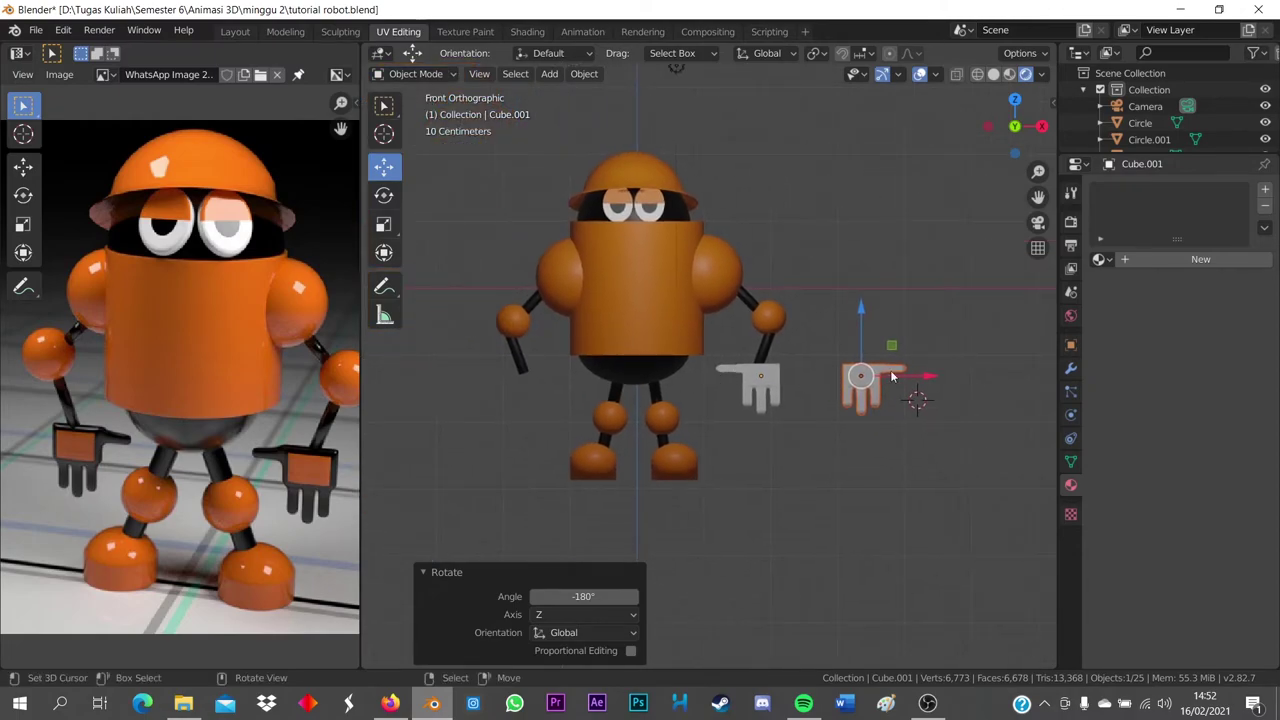
pyautogui.press('g')
pyautogui.press('x')
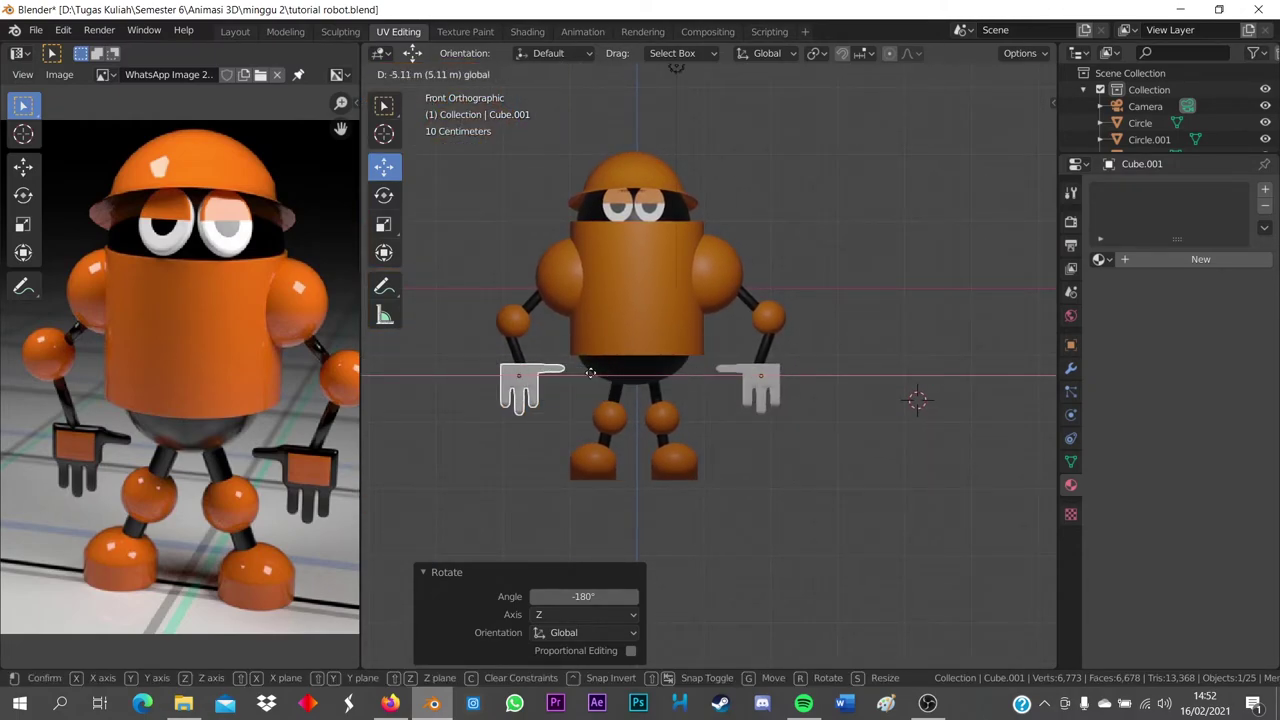
pyautogui.click(595, 373)
# Select both hands and apply Shade Smooth from the Object menu
pyautogui.click(886, 333)
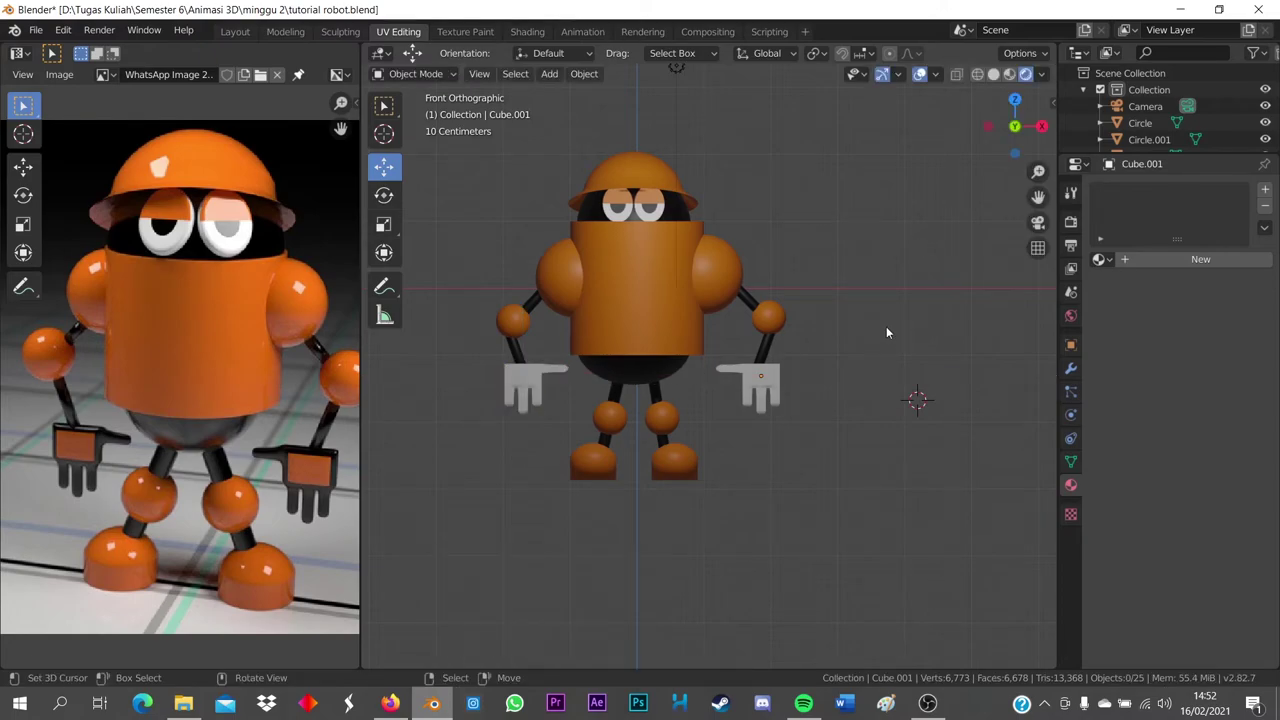
pyautogui.scroll(1, 850, 362)
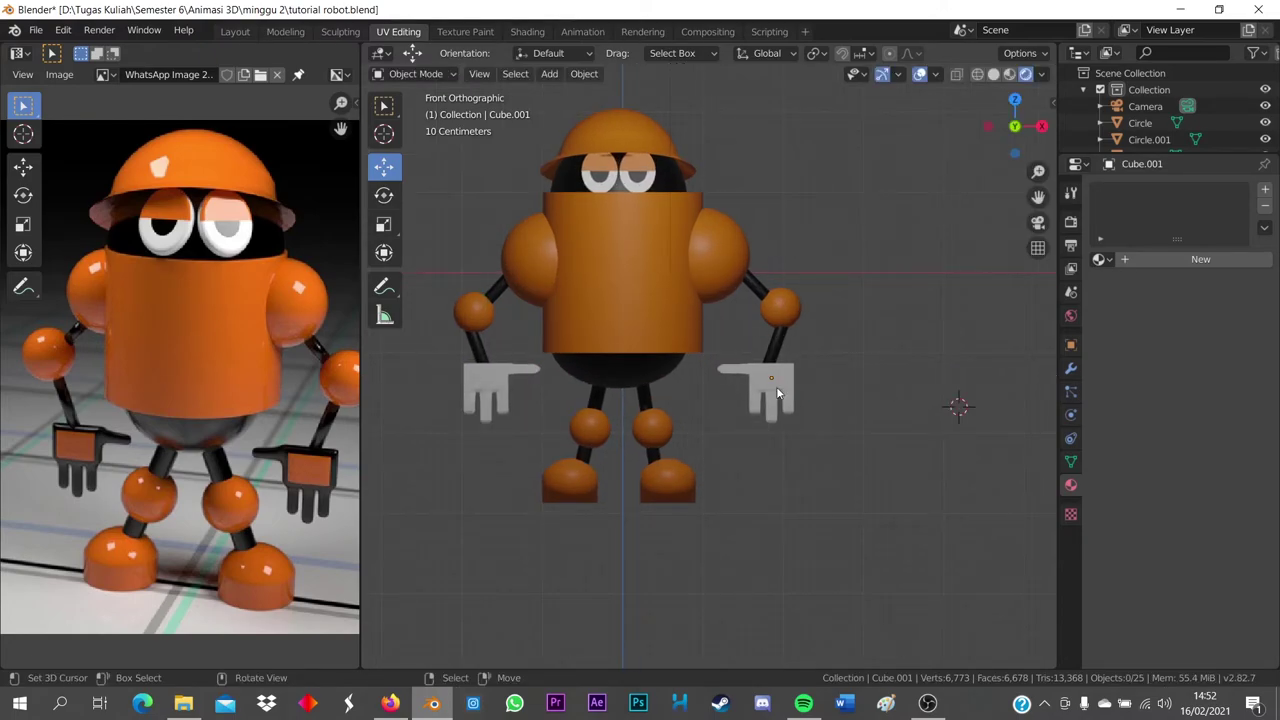
pyautogui.click(784, 372)
pyautogui.scroll(1, 846, 337)
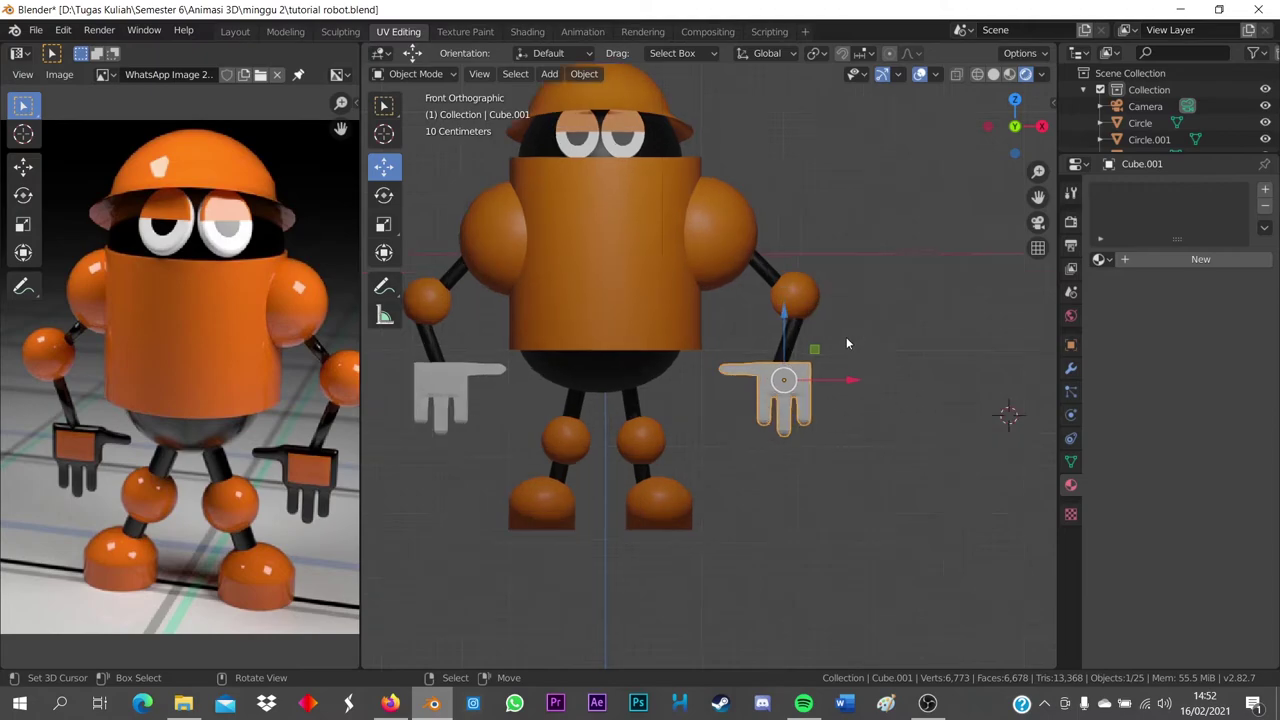
pyautogui.scroll(1, 829, 383)
pyautogui.keyDown('shift'); pyautogui.moveTo(829, 383); pyautogui.dragTo(870, 351, button='middle'); pyautogui.keyUp('shift')
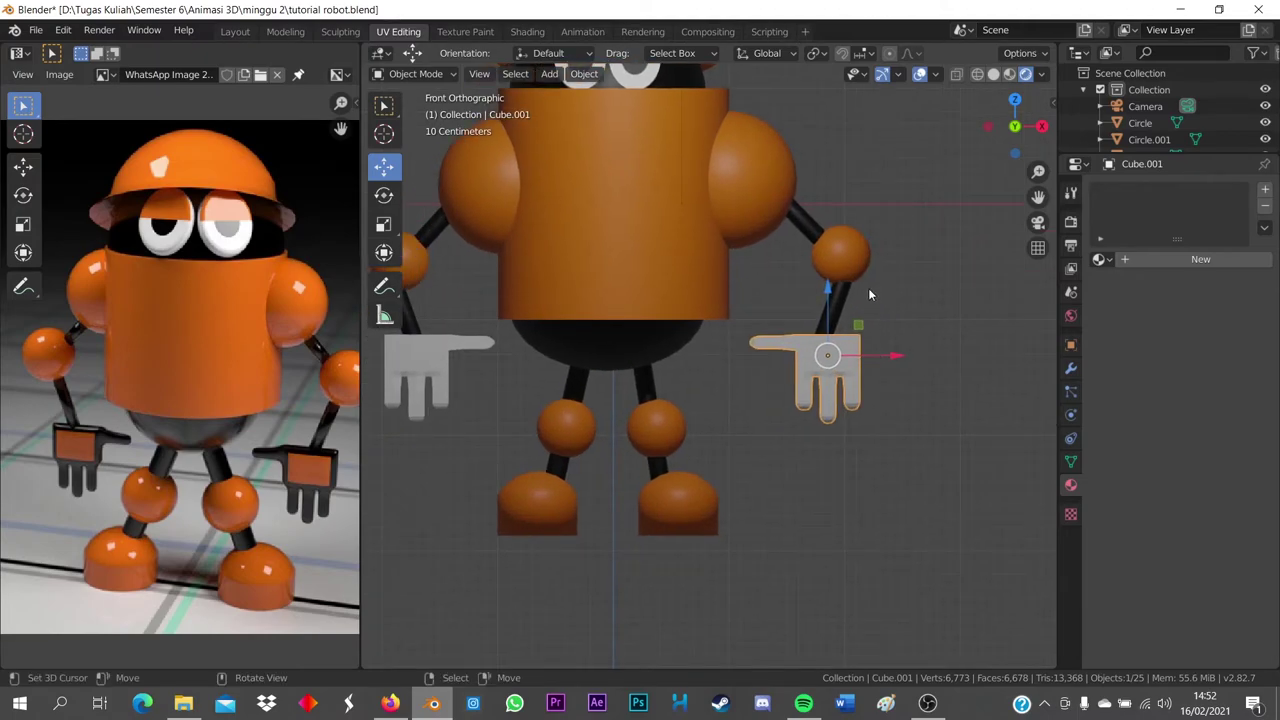
pyautogui.keyDown('shift'); pyautogui.click(438, 343); pyautogui.keyUp('shift')
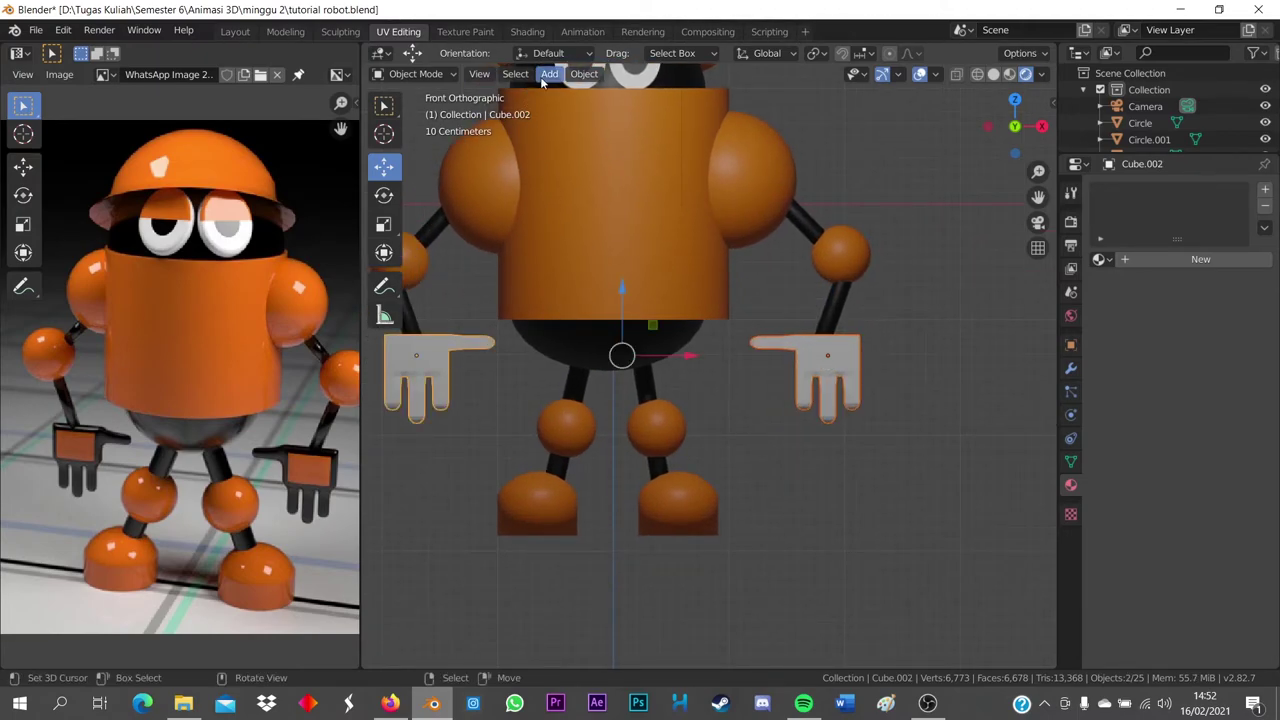
pyautogui.click(584, 74)
pyautogui.click(650, 406)
# Give the right-side hand a new material, Material.035, with a black base colour
pyautogui.click(914, 348)
pyautogui.click(829, 360)
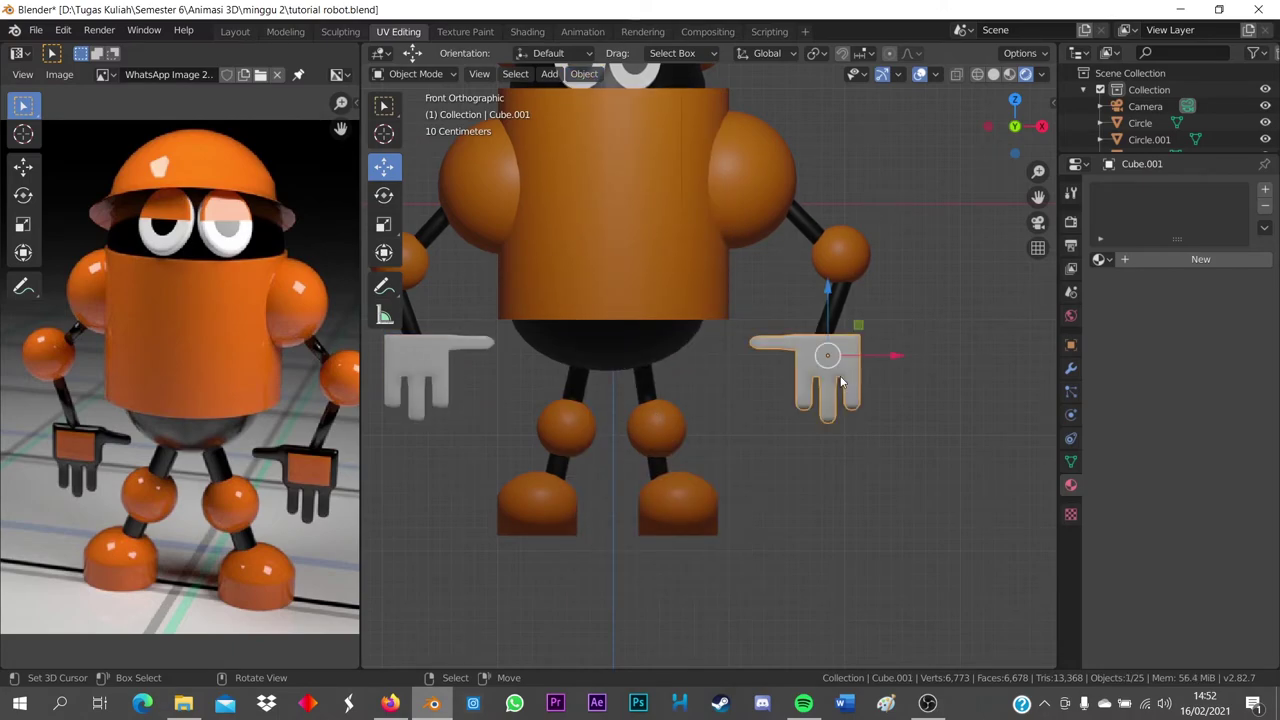
pyautogui.click(1173, 262)
pyautogui.click(1234, 429)
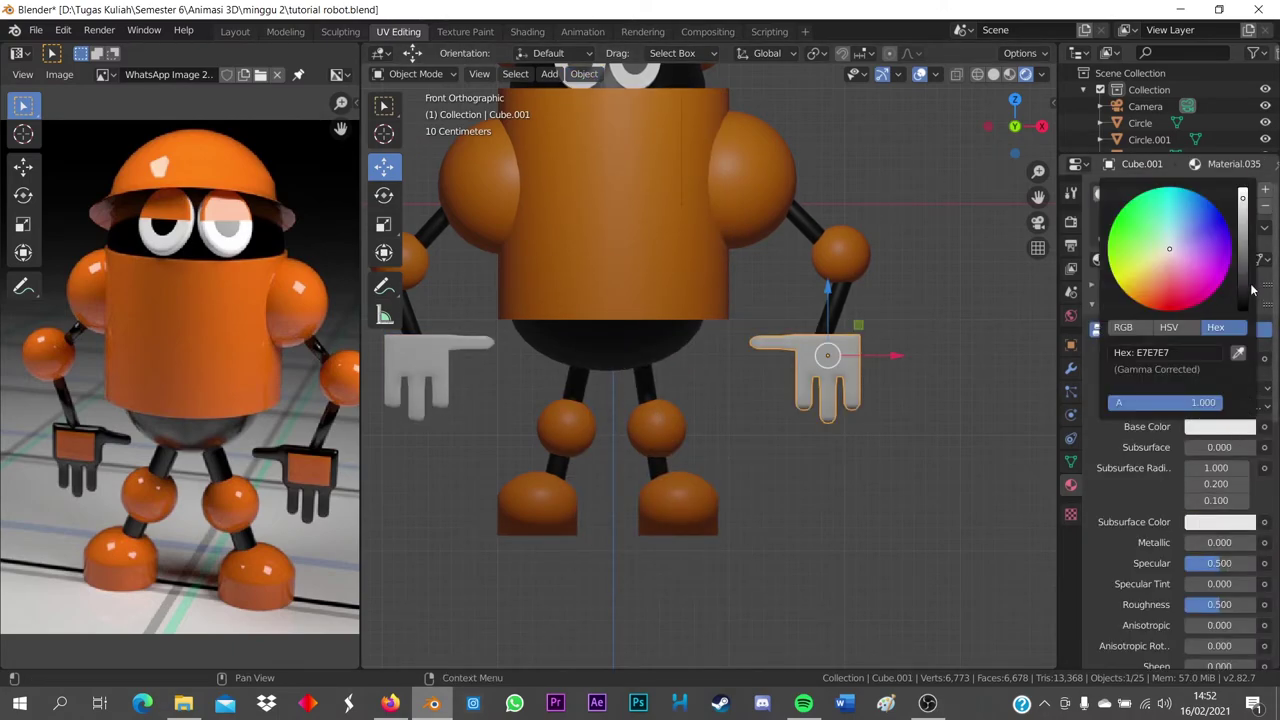
pyautogui.click(1229, 428)
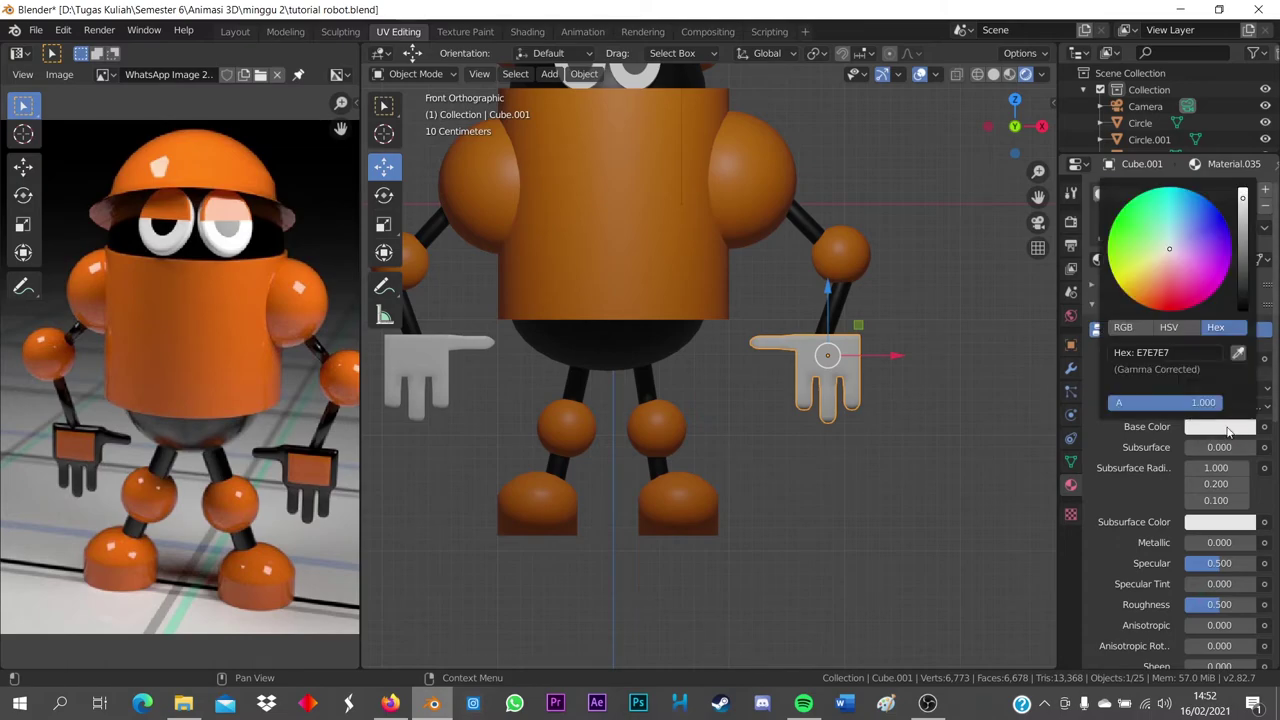
pyautogui.moveTo(1249, 301); pyautogui.dragTo(1249, 310)
# Give the left-side hand a new material, Material.036, with a black base colour
pyautogui.click(437, 367)
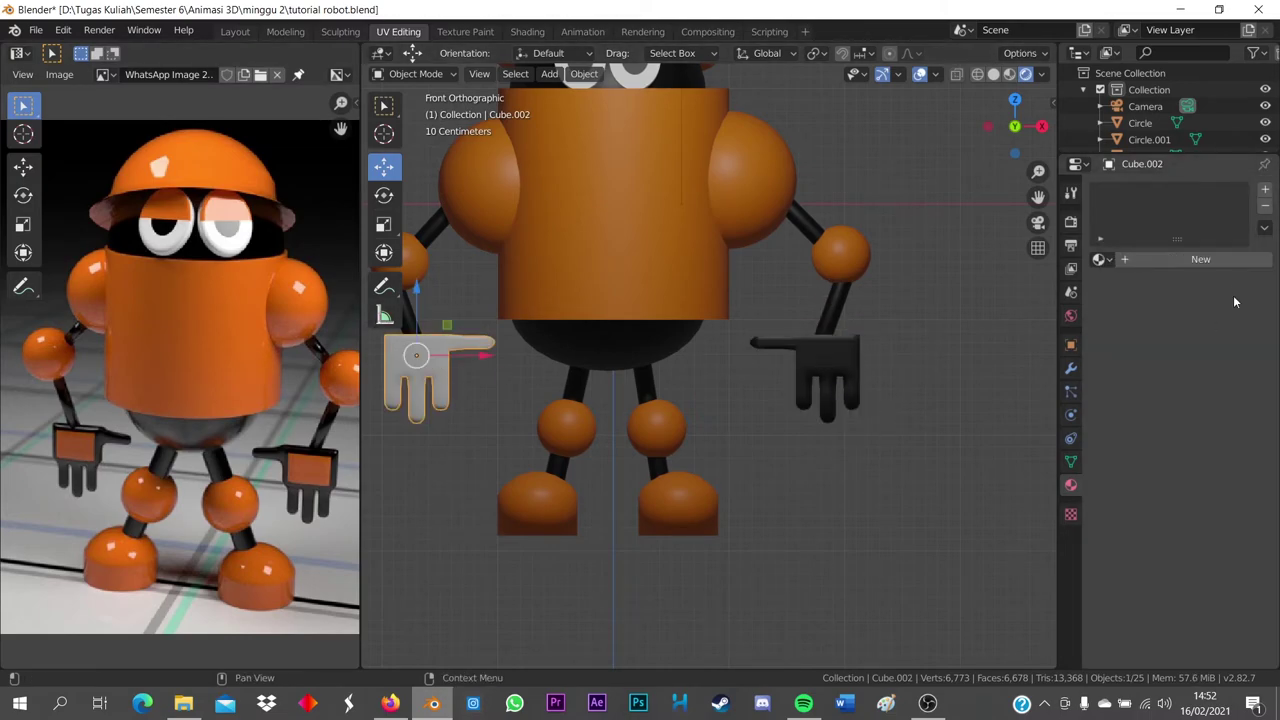
pyautogui.click(1214, 262)
pyautogui.click(1229, 426)
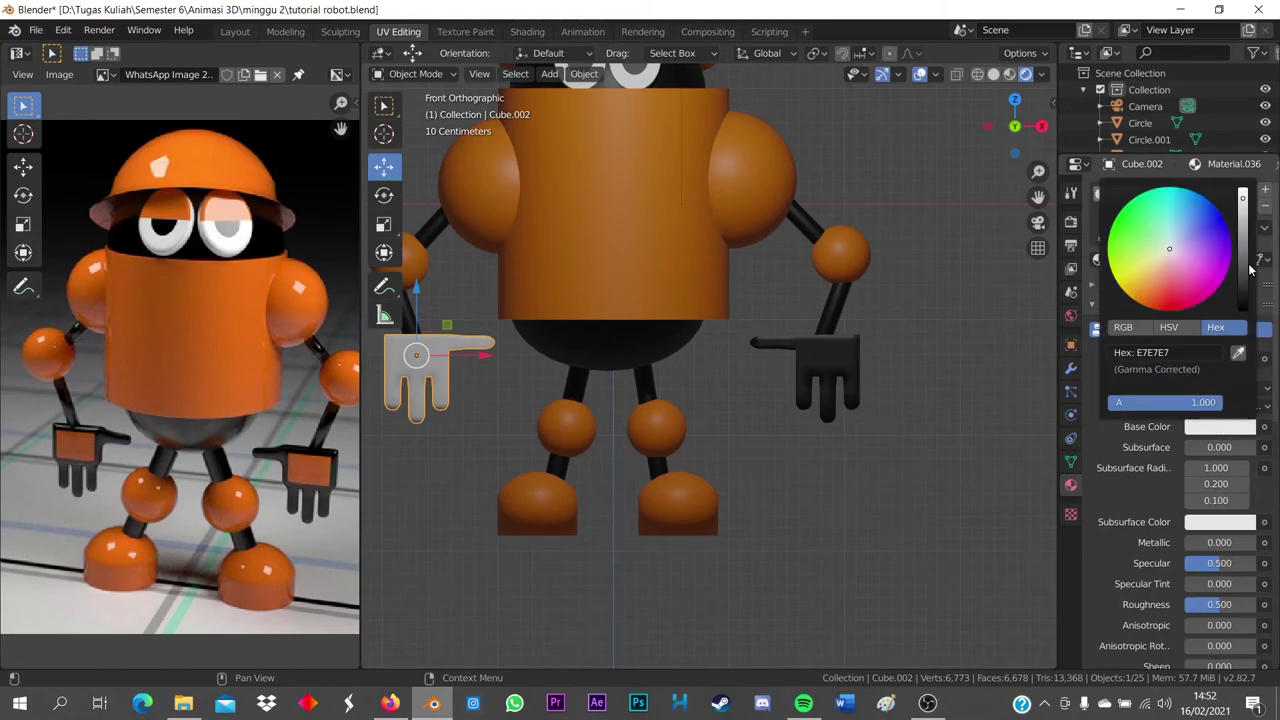
pyautogui.moveTo(1249, 270); pyautogui.dragTo(1249, 310)
pyautogui.click(962, 350)
pyautogui.scroll(-3, 967, 455)
pyautogui.keyDown('shift'); pyautogui.rightClick(934, 383); pyautogui.keyUp('shift')
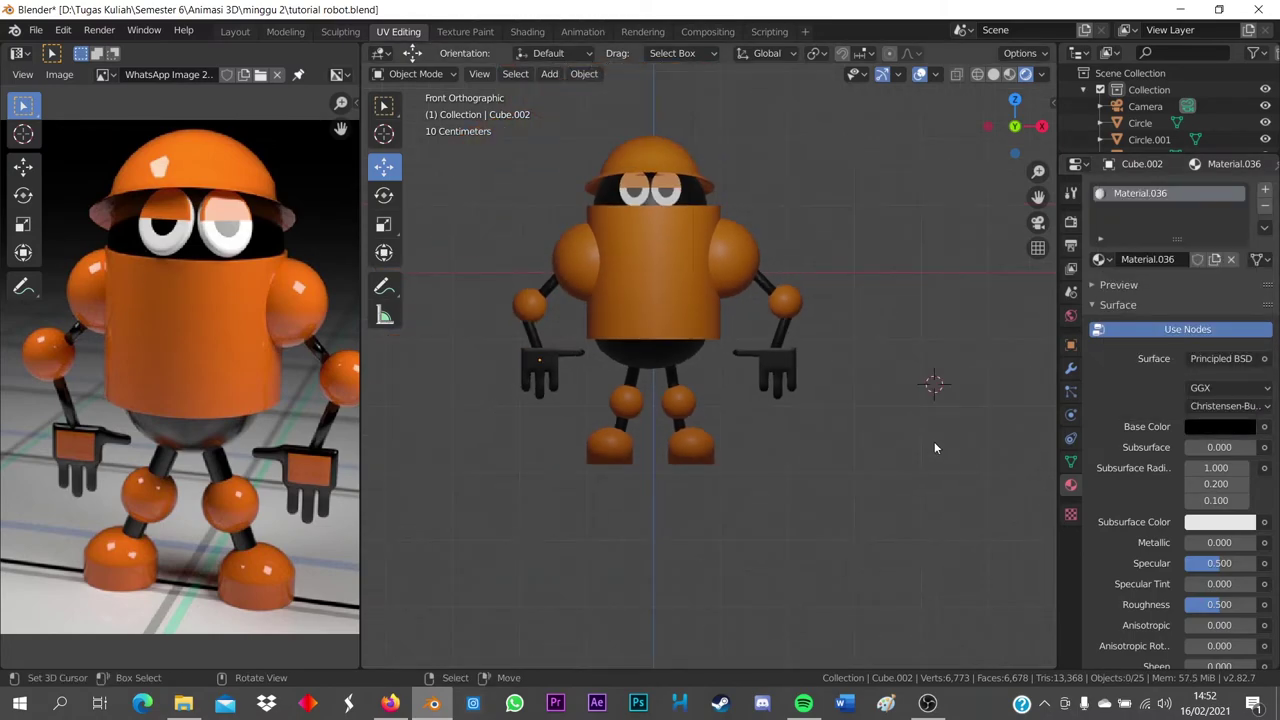
pyautogui.scroll(5, 856, 402)
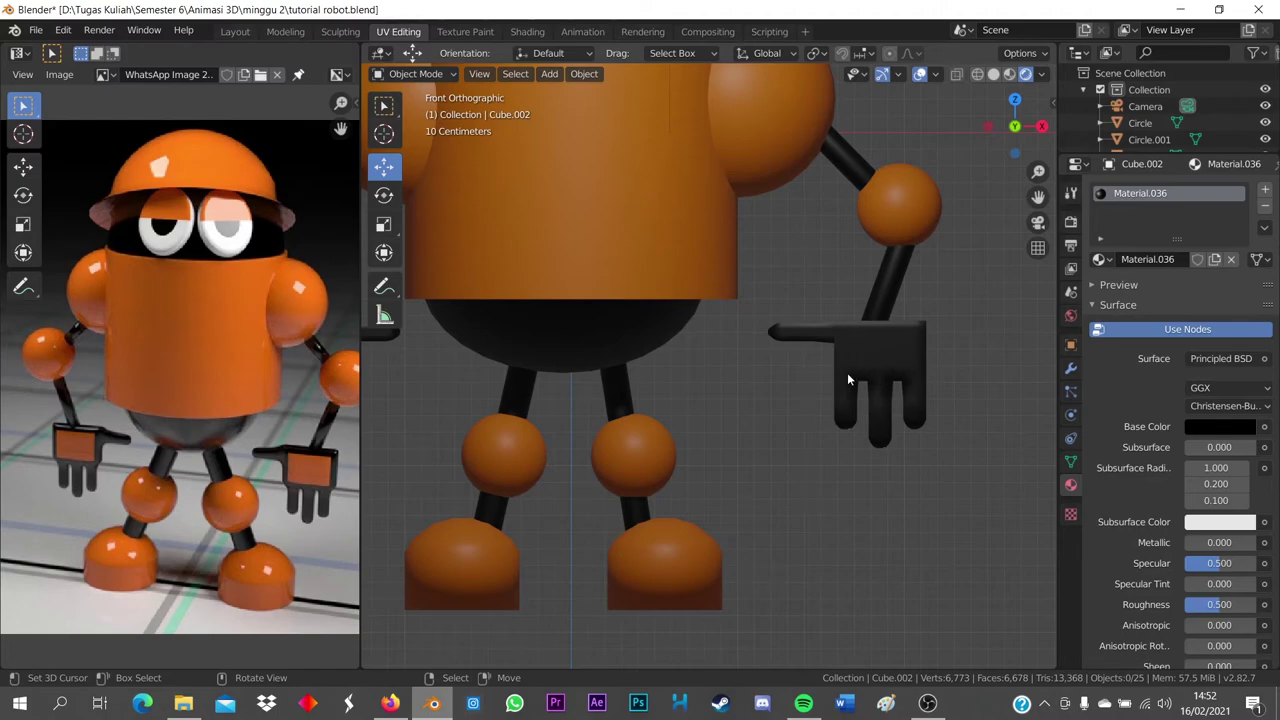
# Select the right black hand (Cube.001) and switch it into Edit Mode
pyautogui.click(852, 368)
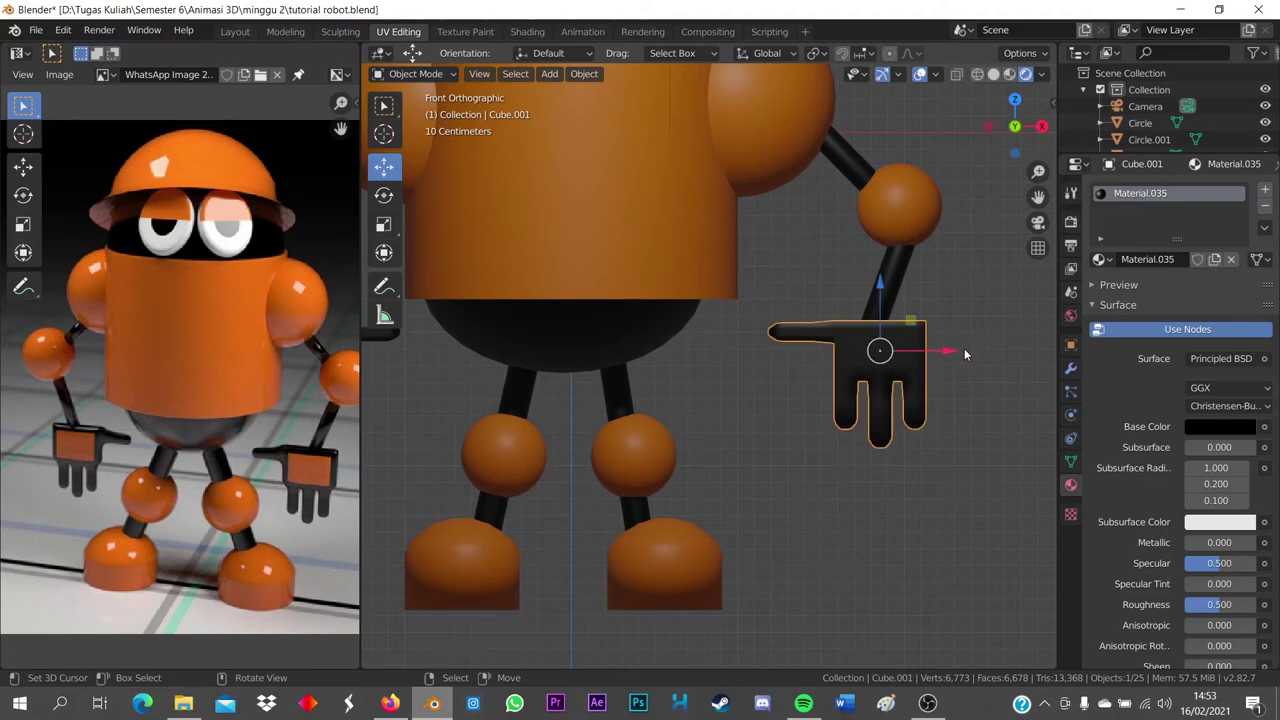
pyautogui.click(984, 351)
pyautogui.scroll(1, 969, 378)
pyautogui.scroll(1, 860, 364)
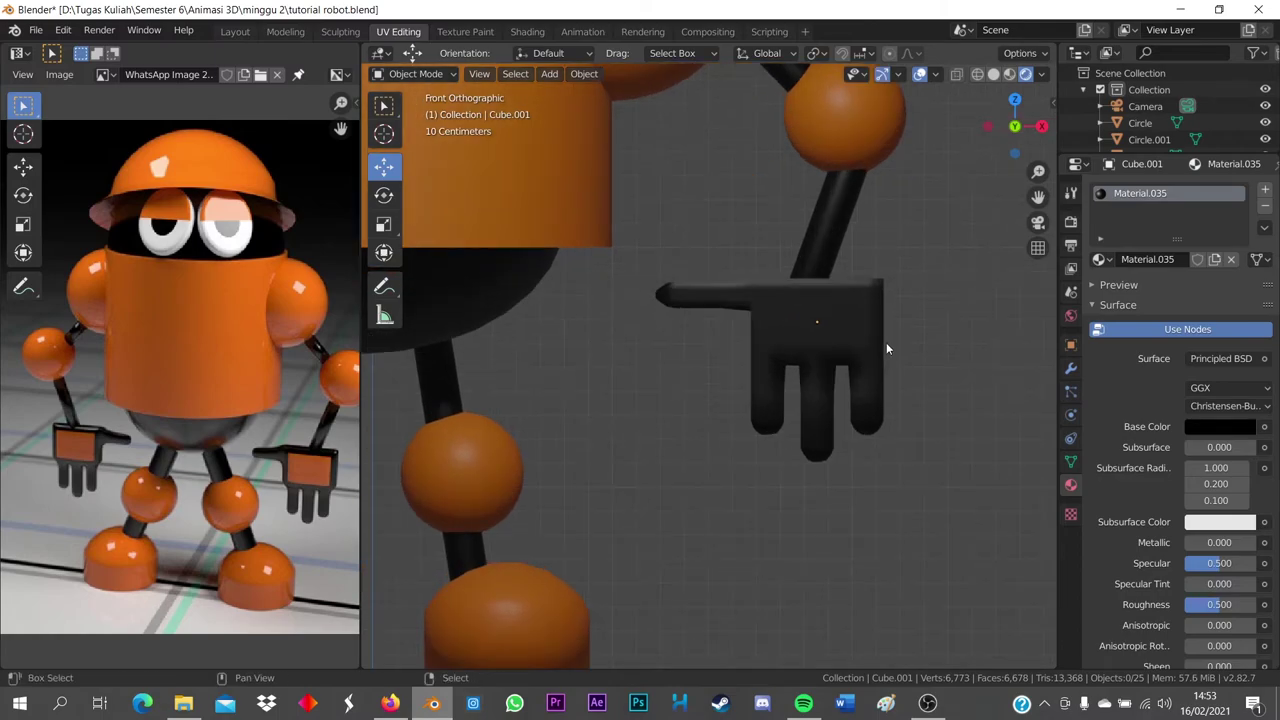
pyautogui.click(843, 318)
pyautogui.click(415, 74)
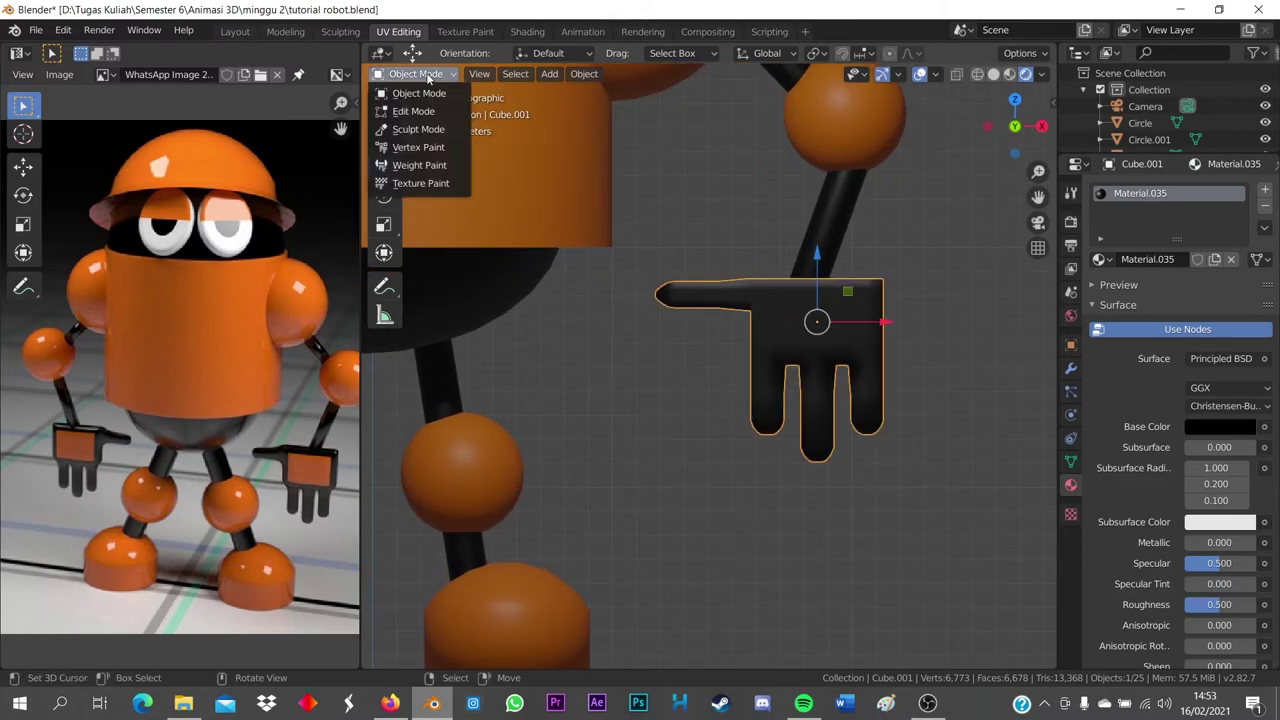
pyautogui.click(413, 111)
pyautogui.scroll(2, 950, 390)
pyautogui.scroll(2, 860, 370)
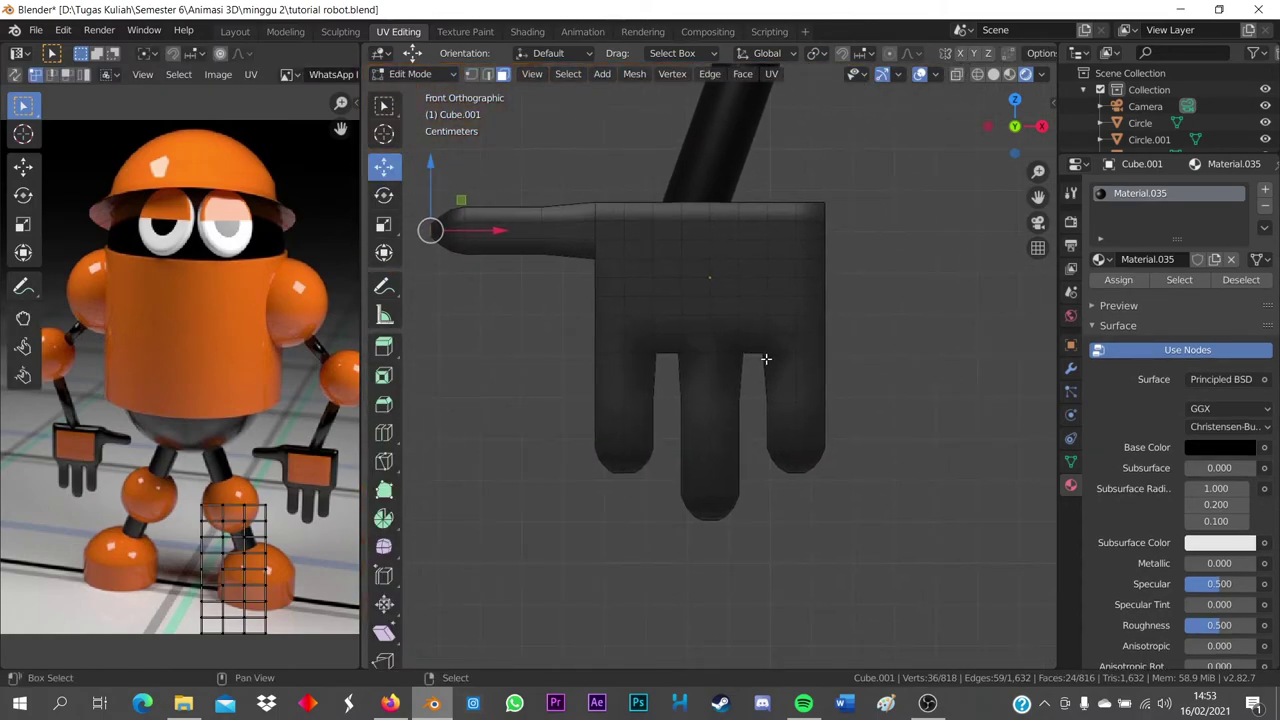
# Circle-select a rectangular patch of faces across the hand's palm
pyautogui.press('c')
pyautogui.moveTo(645, 250)
pyautogui.mouseDown()
pyautogui.moveTo(761, 267)
pyautogui.moveTo(757, 300)
pyautogui.moveTo(691, 303)
pyautogui.moveTo(657, 286)
pyautogui.moveTo(650, 304)
pyautogui.moveTo(771, 311)
pyautogui.mouseUp()
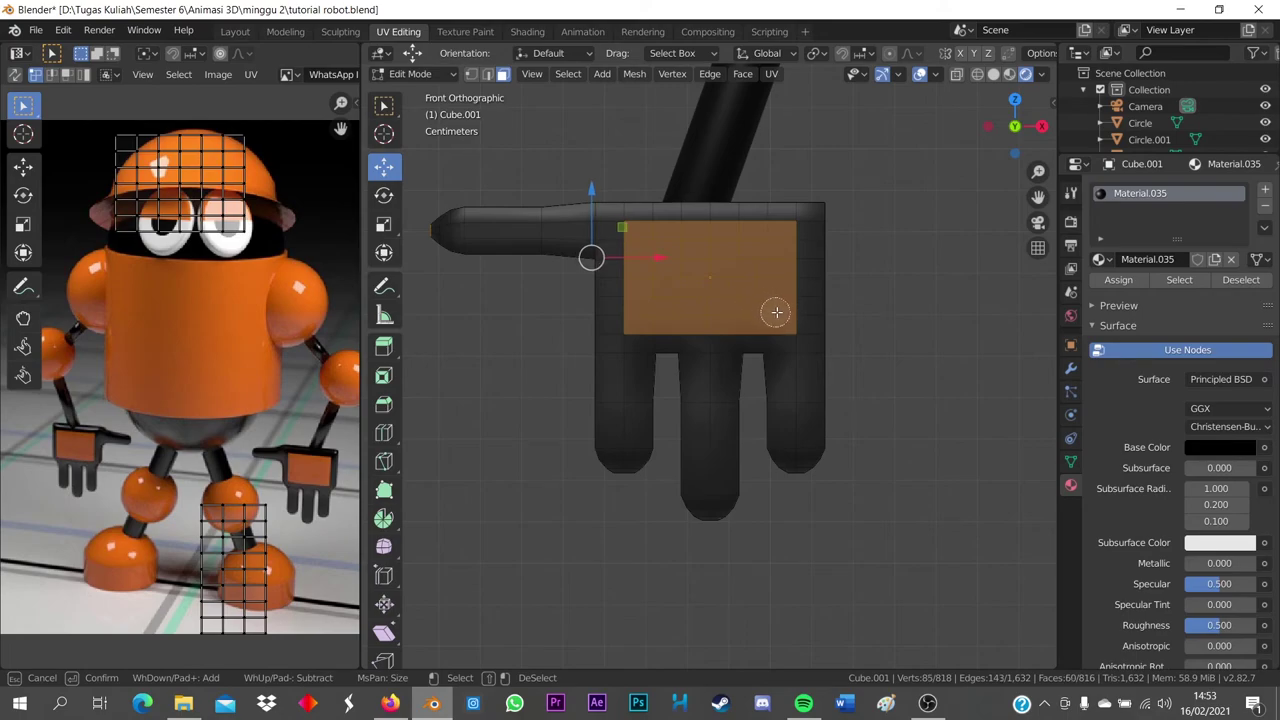
pyautogui.rightClick(883, 277)
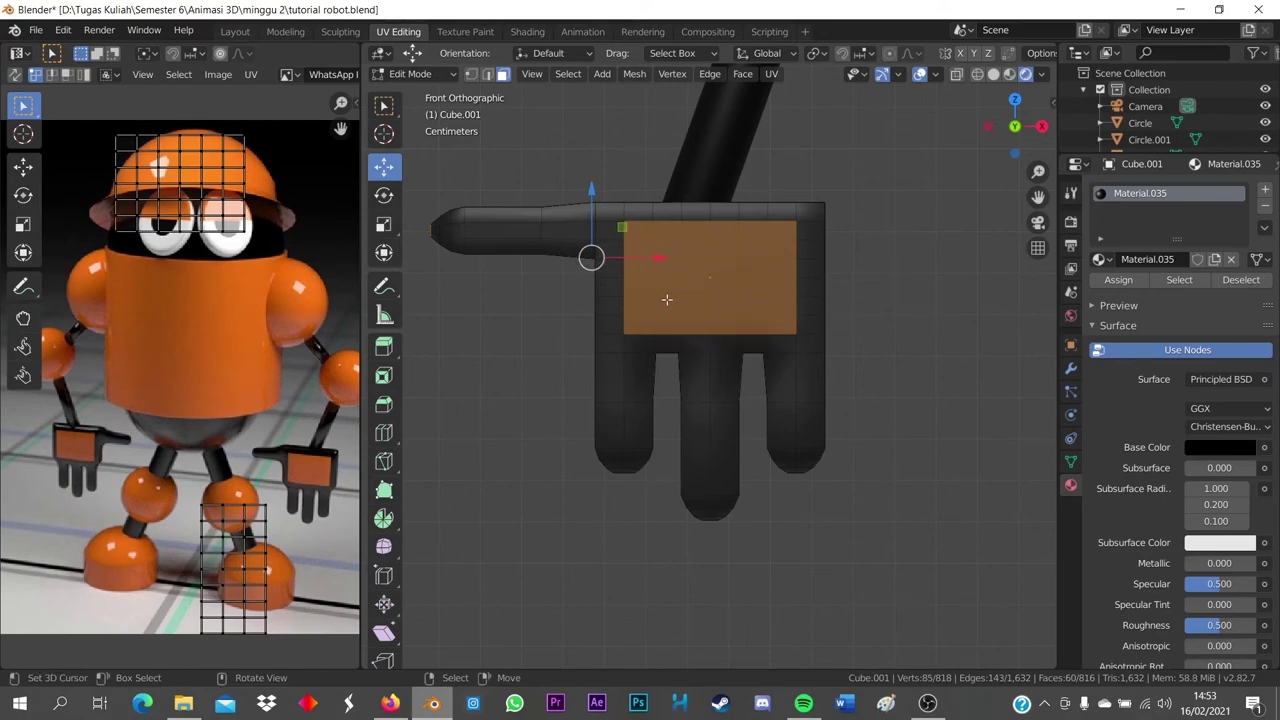
pyautogui.click(896, 271)
pyautogui.press('c')
pyautogui.moveTo(680, 249); pyautogui.dragTo(658, 247)
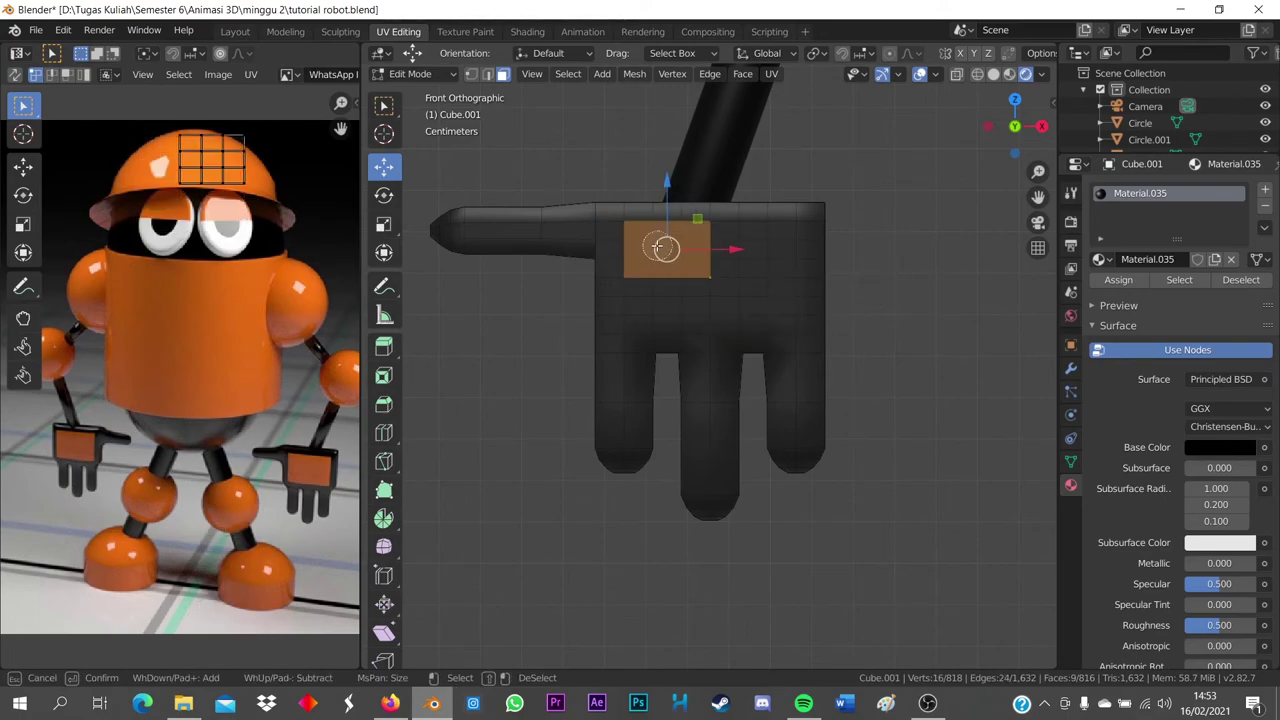
pyautogui.rightClick(652, 246)
pyautogui.click(880, 232)
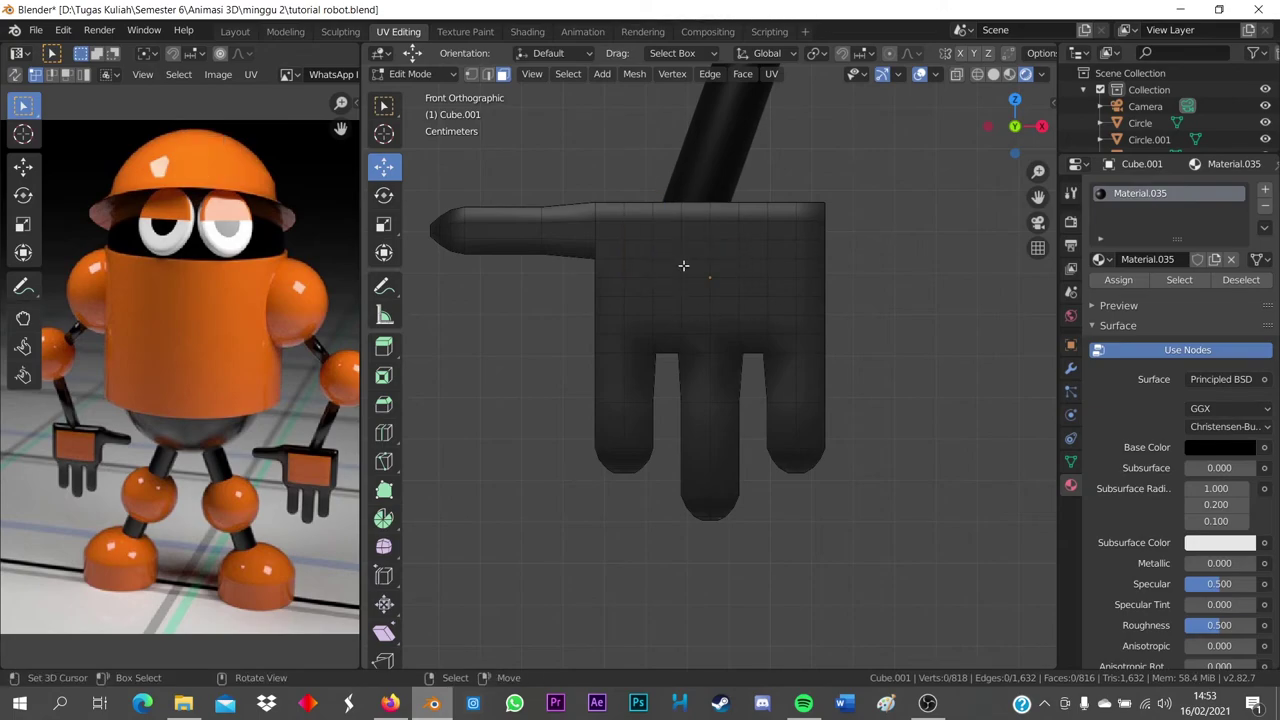
pyautogui.press('c')
pyautogui.moveTo(657, 251)
pyautogui.mouseDown()
pyautogui.moveTo(763, 248)
pyautogui.moveTo(651, 277)
pyautogui.moveTo(653, 307)
pyautogui.moveTo(774, 297)
pyautogui.mouseUp()
pyautogui.rightClick(925, 296)
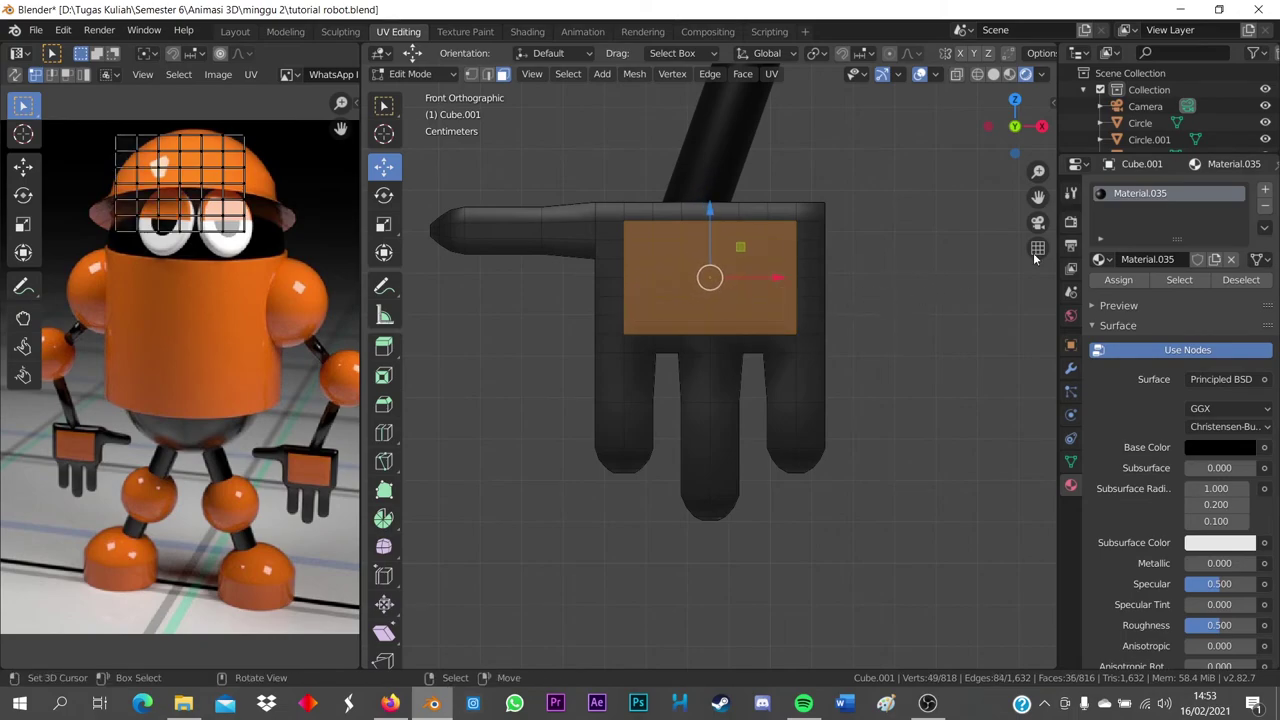
# Assign a new light Material.037 to the palm faces in an added material slot, then exit Edit Mode
pyautogui.click(1267, 190)
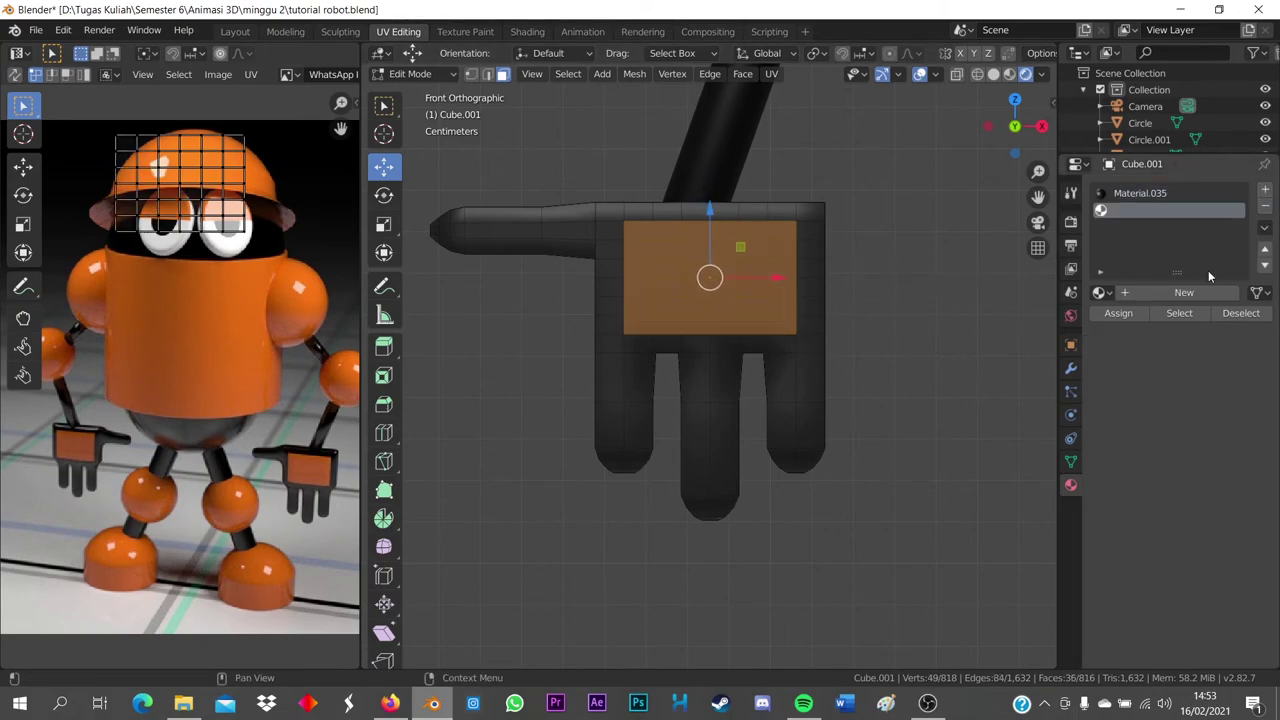
pyautogui.click(1150, 293)
pyautogui.click(1125, 314)
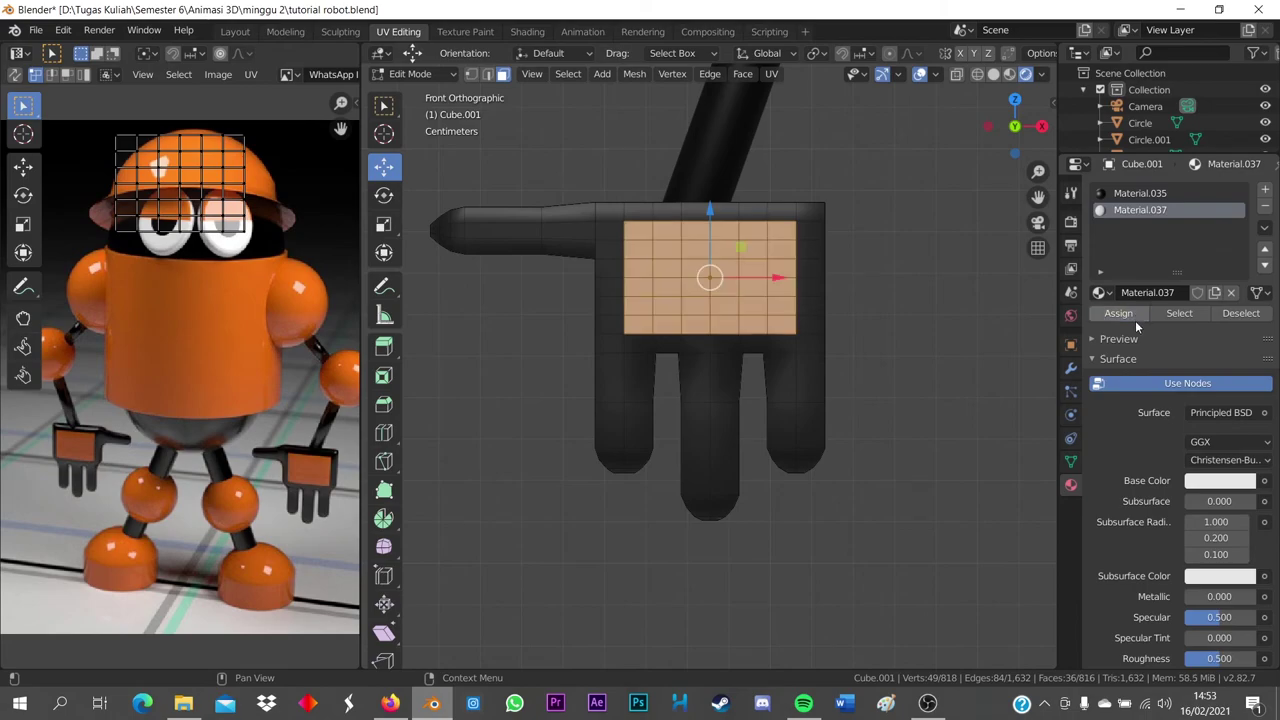
pyautogui.click(1222, 487)
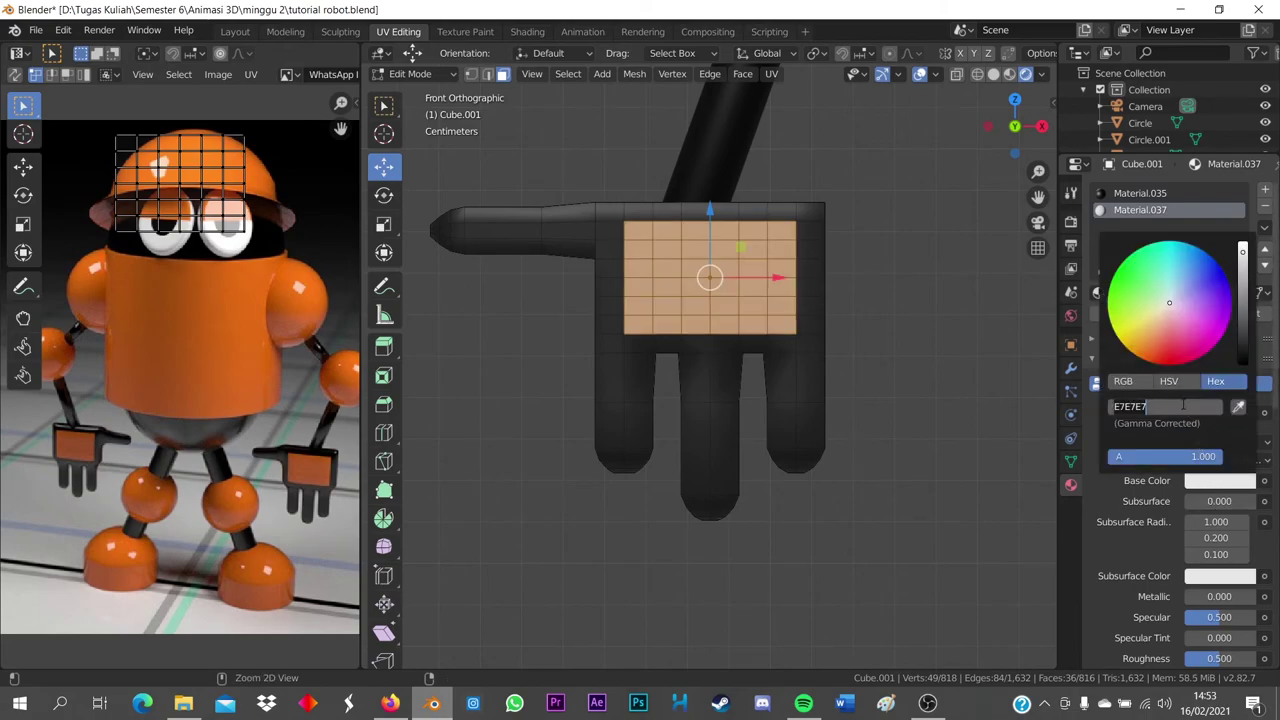
pyautogui.press('Tab')
# Copy the orange shoulder sphere's Base Color hex value E77600
pyautogui.scroll(-4, 671, 311)
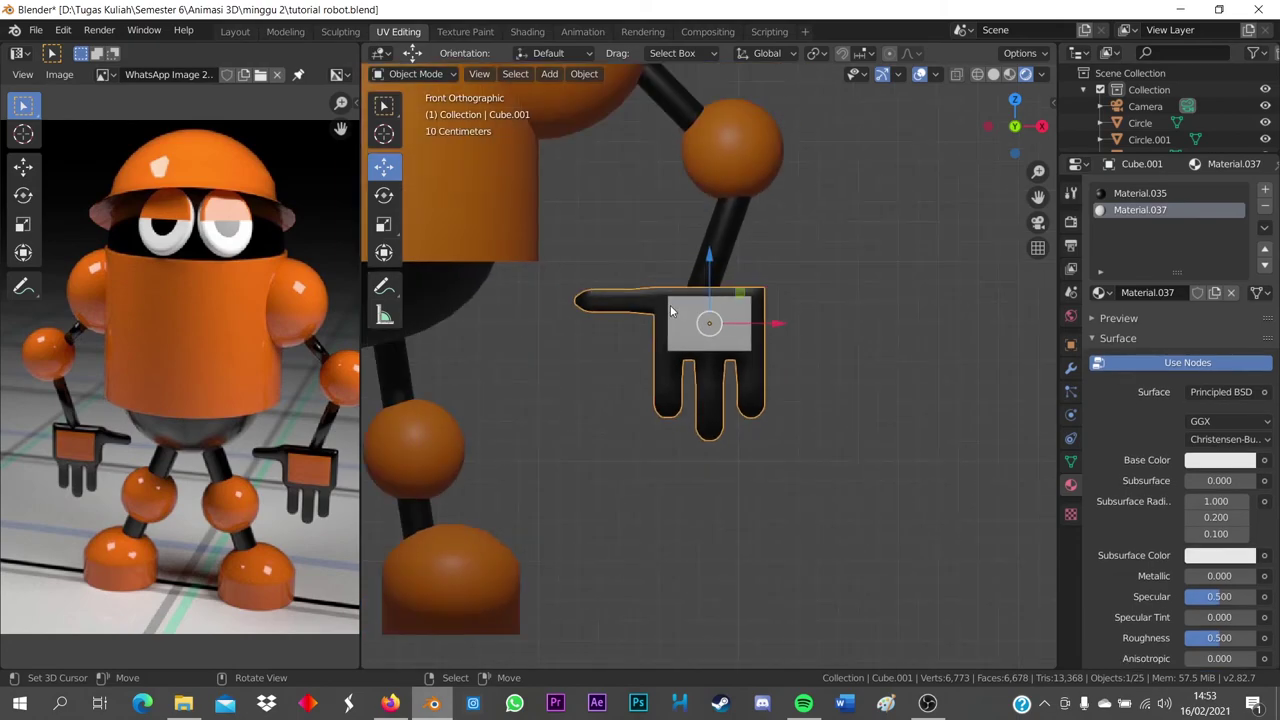
pyautogui.click(732, 150)
pyautogui.click(1214, 427)
pyautogui.click(1195, 353)
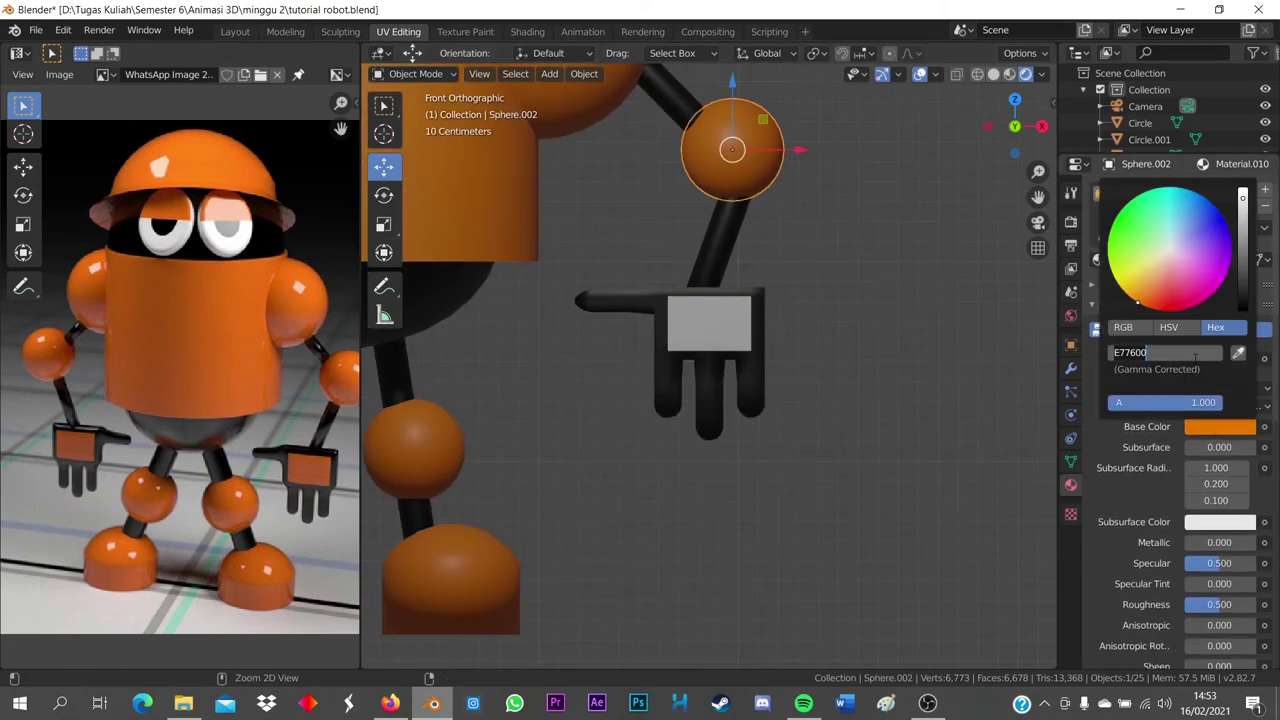
pyautogui.press('Return')
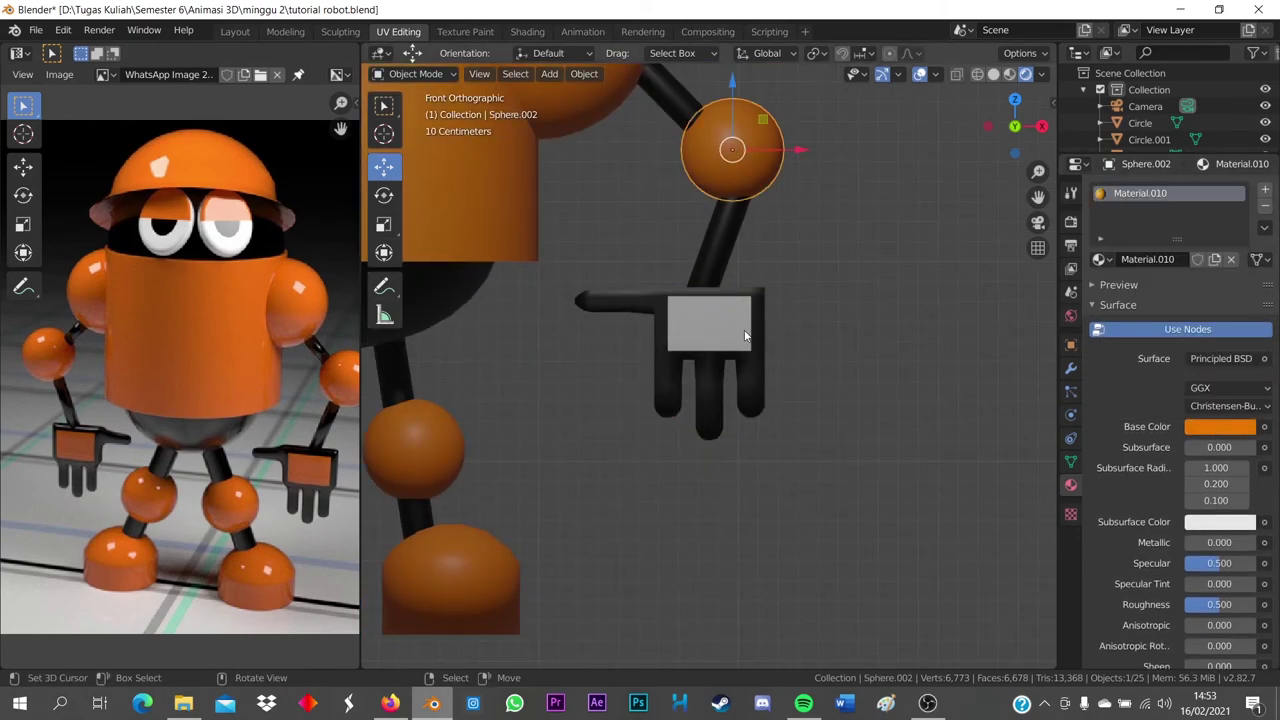
# Paste E77600 into Material.037's Base Color so the hand's palm panel turns orange
pyautogui.click(700, 380)
pyautogui.click(1221, 461)
pyautogui.click(1166, 386)
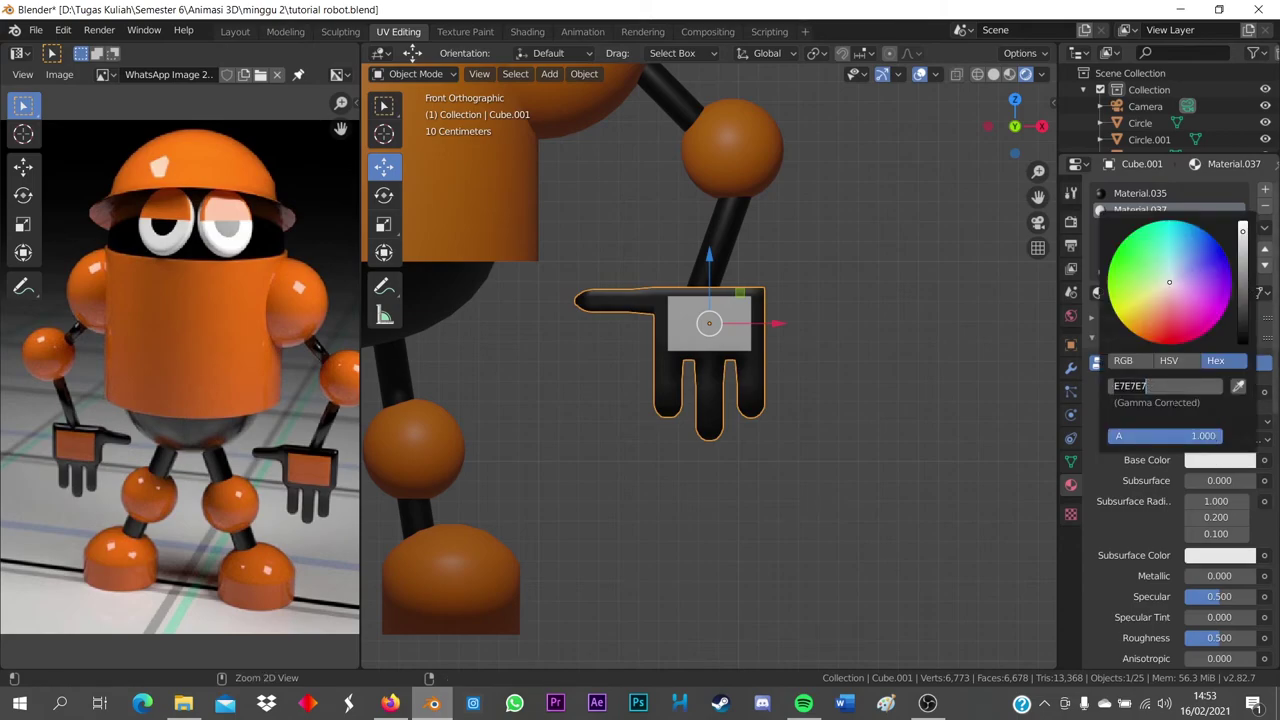
pyautogui.write('E77600')
pyautogui.press('Return')
pyautogui.click(971, 350)
pyautogui.scroll(-3, 755, 385)
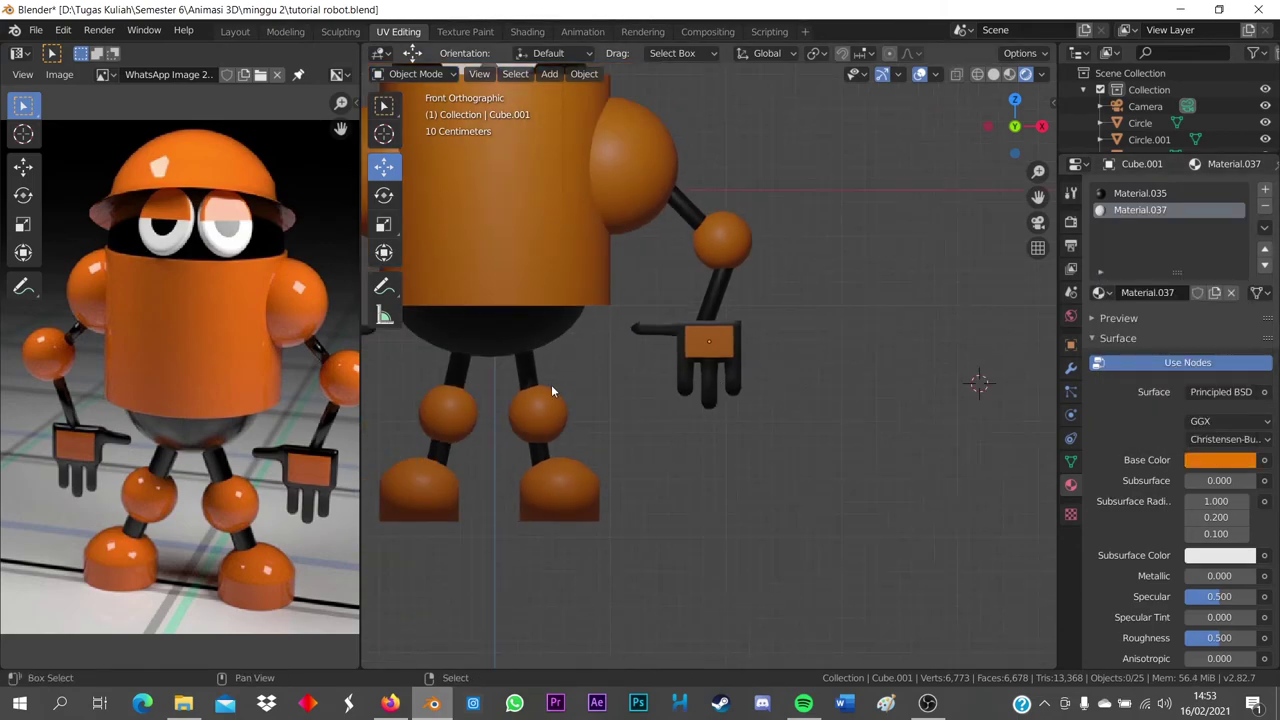
pyautogui.keyDown('shift'); pyautogui.moveTo(551, 384); pyautogui.dragTo(892, 380, button='middle'); pyautogui.keyUp('shift')
pyautogui.scroll(-2, 757, 412)
# Select the other black hand (Cube.002) in Edit Mode and circle-select its palm faces
pyautogui.click(500, 372)
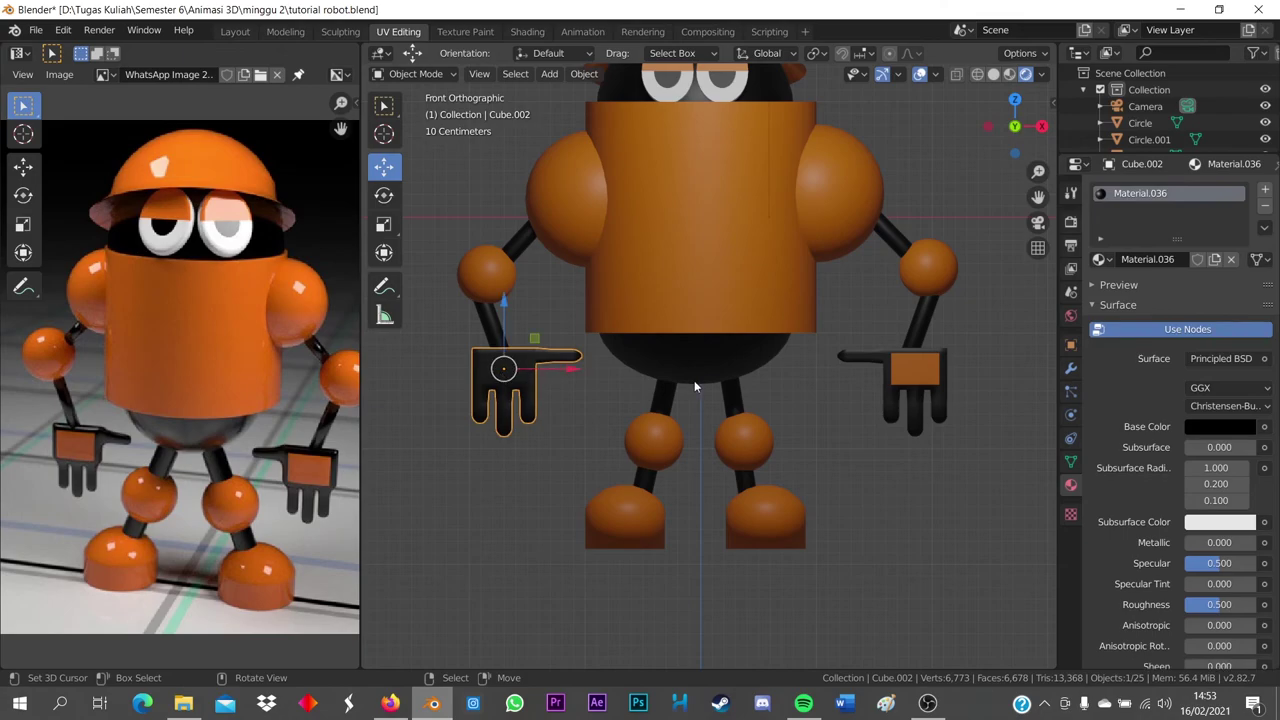
pyautogui.press('Tab')
pyautogui.scroll(4, 568, 393)
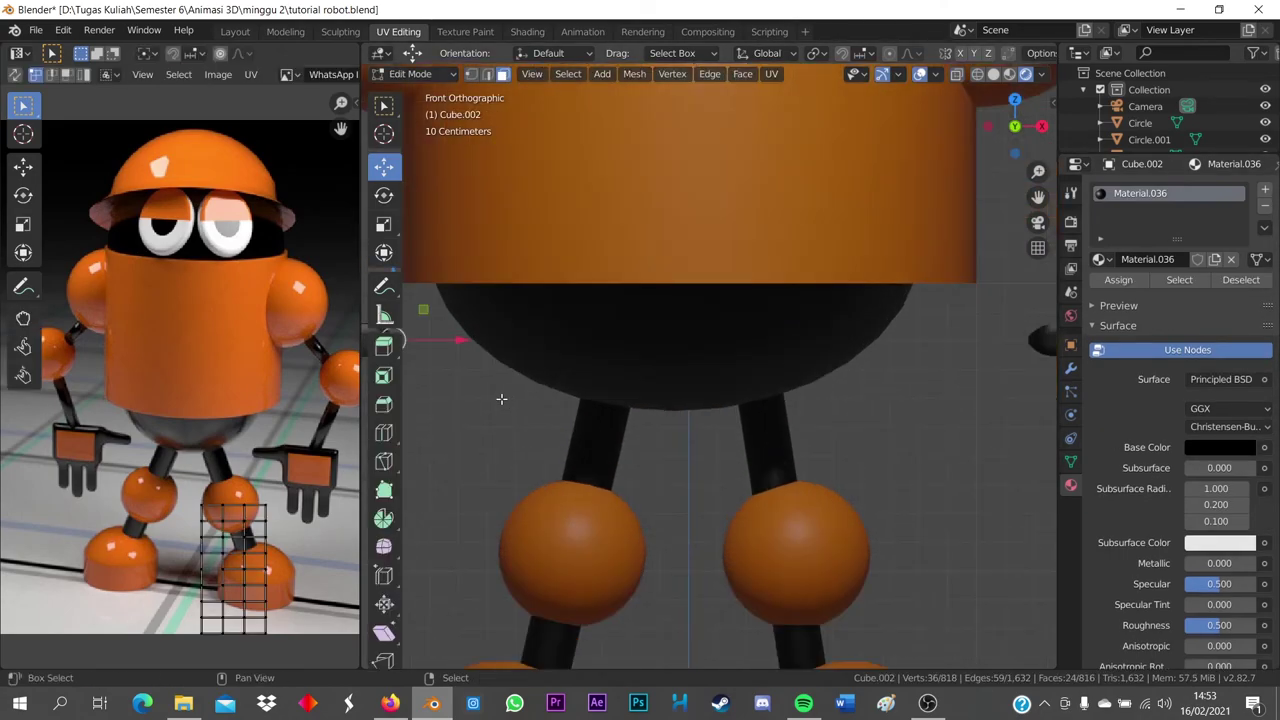
pyautogui.keyDown('shift'); pyautogui.moveTo(600, 380); pyautogui.dragTo(965, 357, button='middle'); pyautogui.keyUp('shift')
pyautogui.click(854, 407)
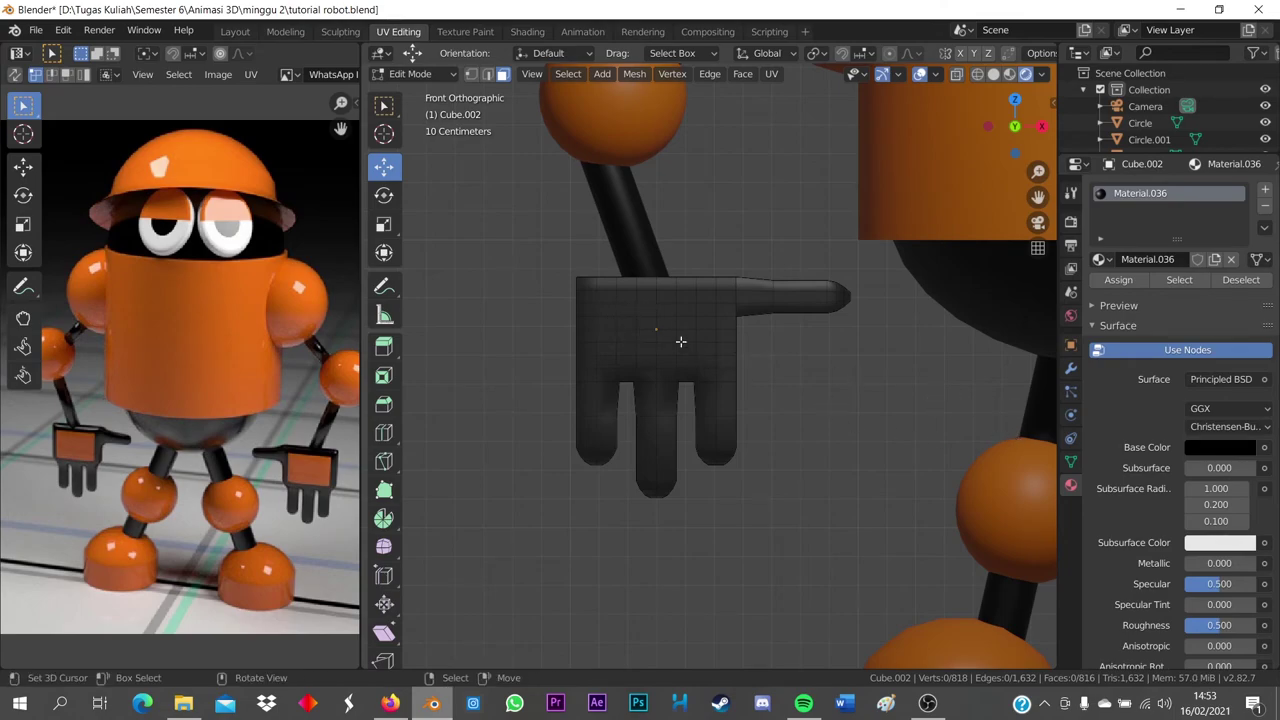
pyautogui.press('c')
pyautogui.moveTo(617, 316)
pyautogui.mouseDown()
pyautogui.moveTo(689, 318)
pyautogui.moveTo(683, 334)
pyautogui.moveTo(650, 329)
pyautogui.moveTo(687, 344)
pyautogui.mouseUp()
pyautogui.rightClick(689, 344)
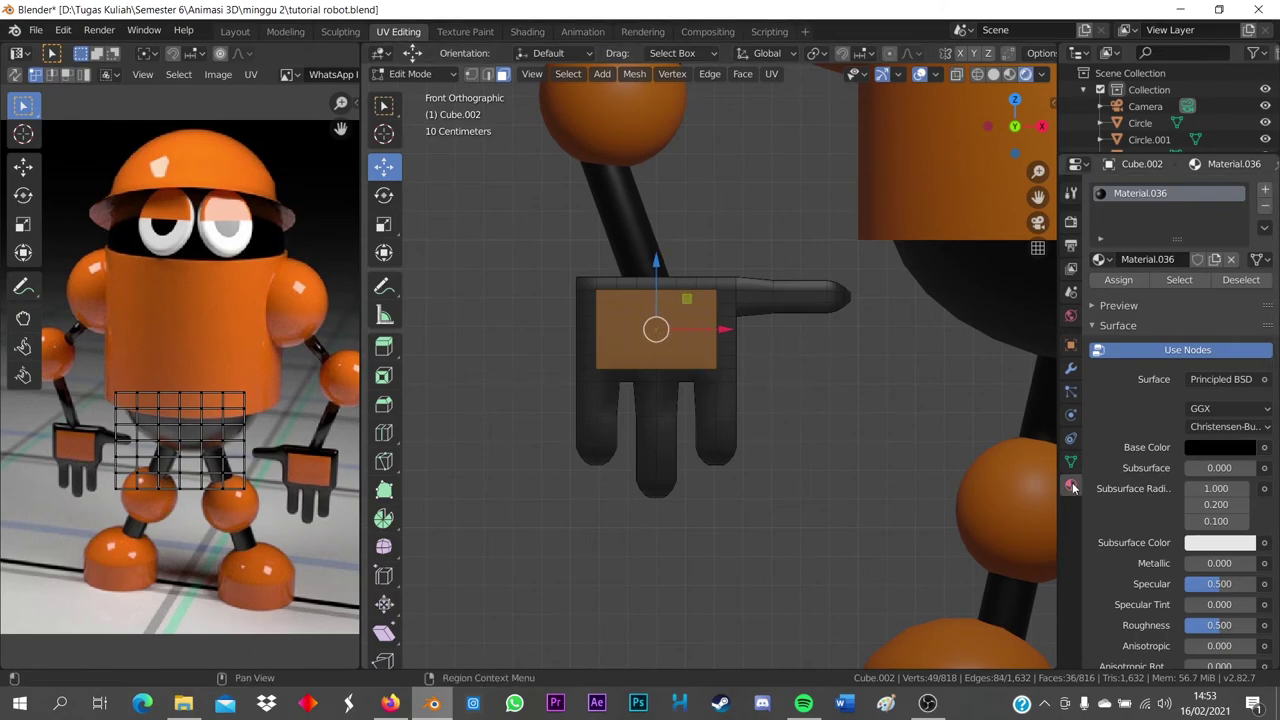
# Assign a new Material.038 with Base Color E77600 to those palm faces and exit Edit Mode
pyautogui.click(1265, 189)
pyautogui.click(1140, 293)
pyautogui.click(1119, 313)
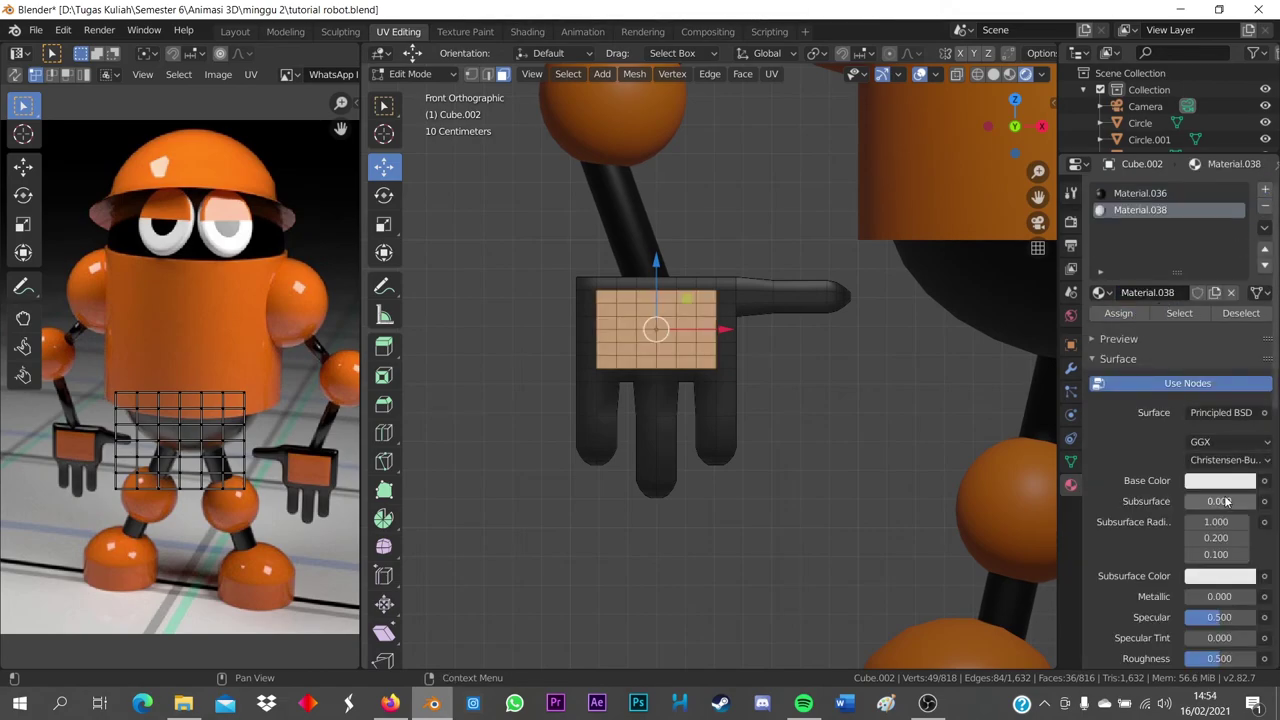
pyautogui.click(1220, 481)
pyautogui.click(1165, 406)
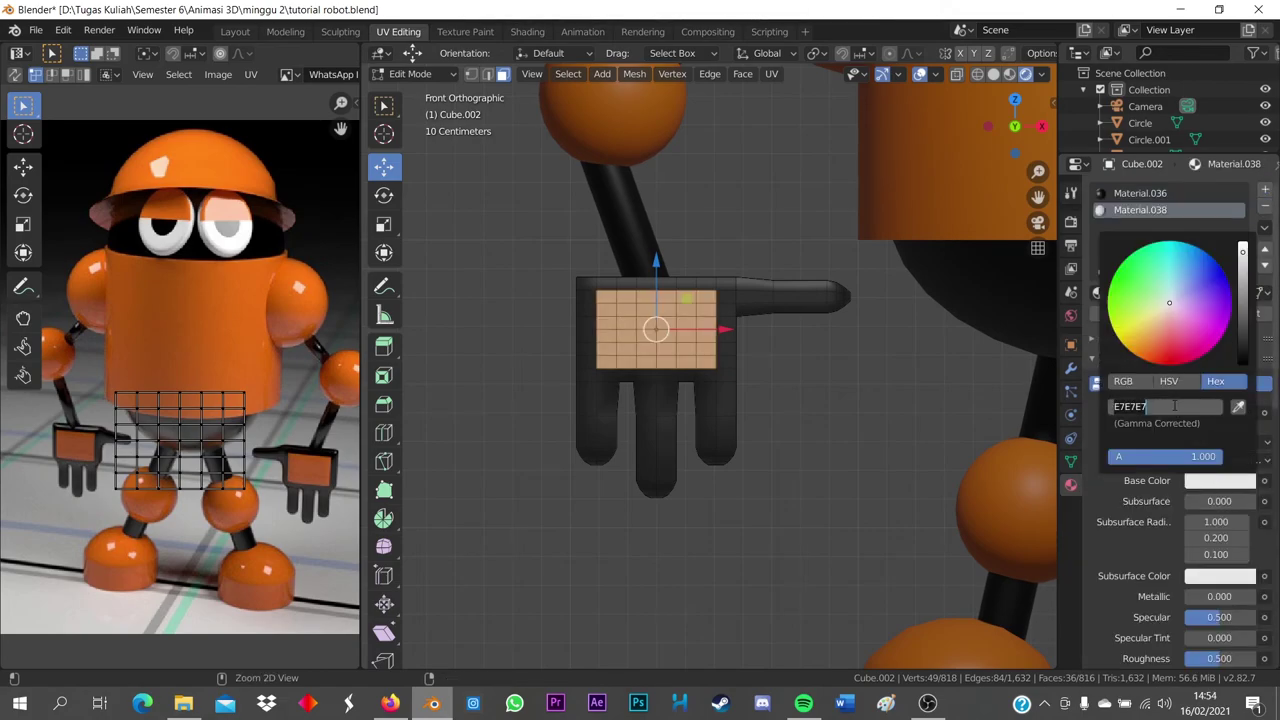
pyautogui.write('E77600')
pyautogui.press('Return')
pyautogui.scroll(-4, 954, 400)
pyautogui.scroll(-2, 954, 399)
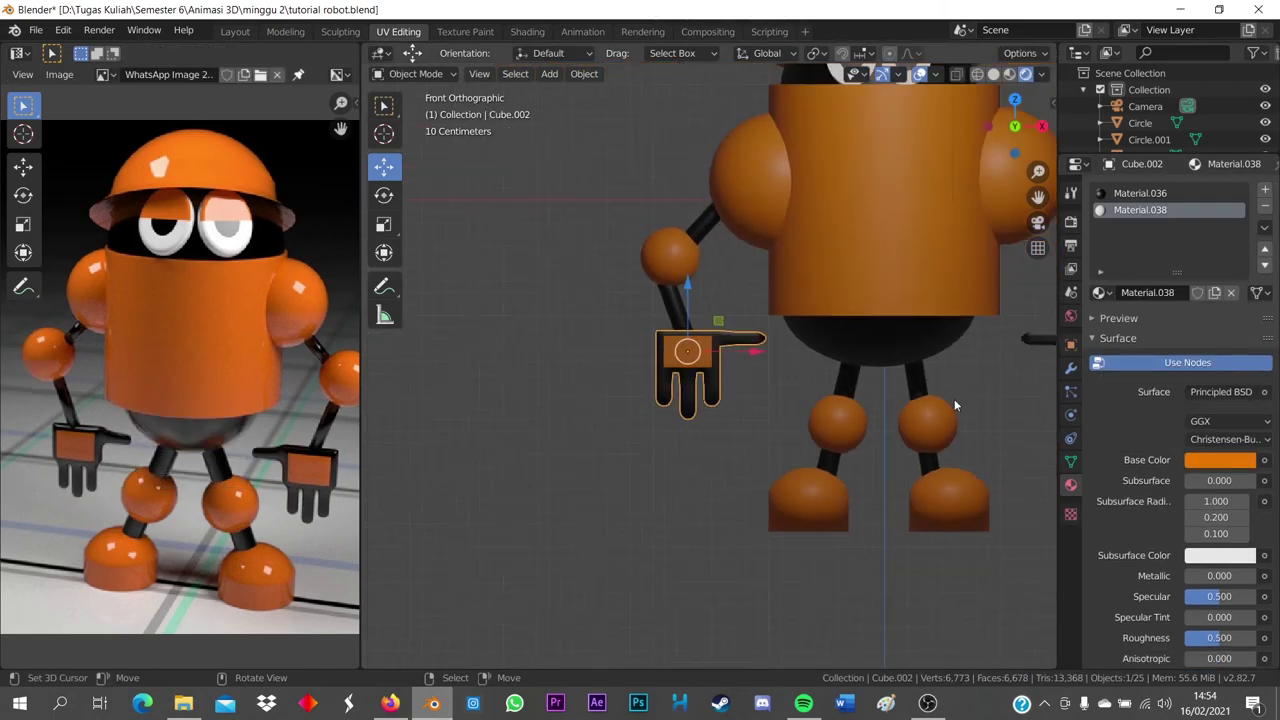
pyautogui.scroll(-2, 954, 399)
pyautogui.press('Tab')
pyautogui.scroll(1, 778, 491)
# Orbit and zoom to an angled User Perspective showing both orange-palmed hands
pyautogui.keyDown('shift'); pyautogui.moveTo(778, 491); pyautogui.dragTo(679, 525, button='middle'); pyautogui.keyUp('shift')
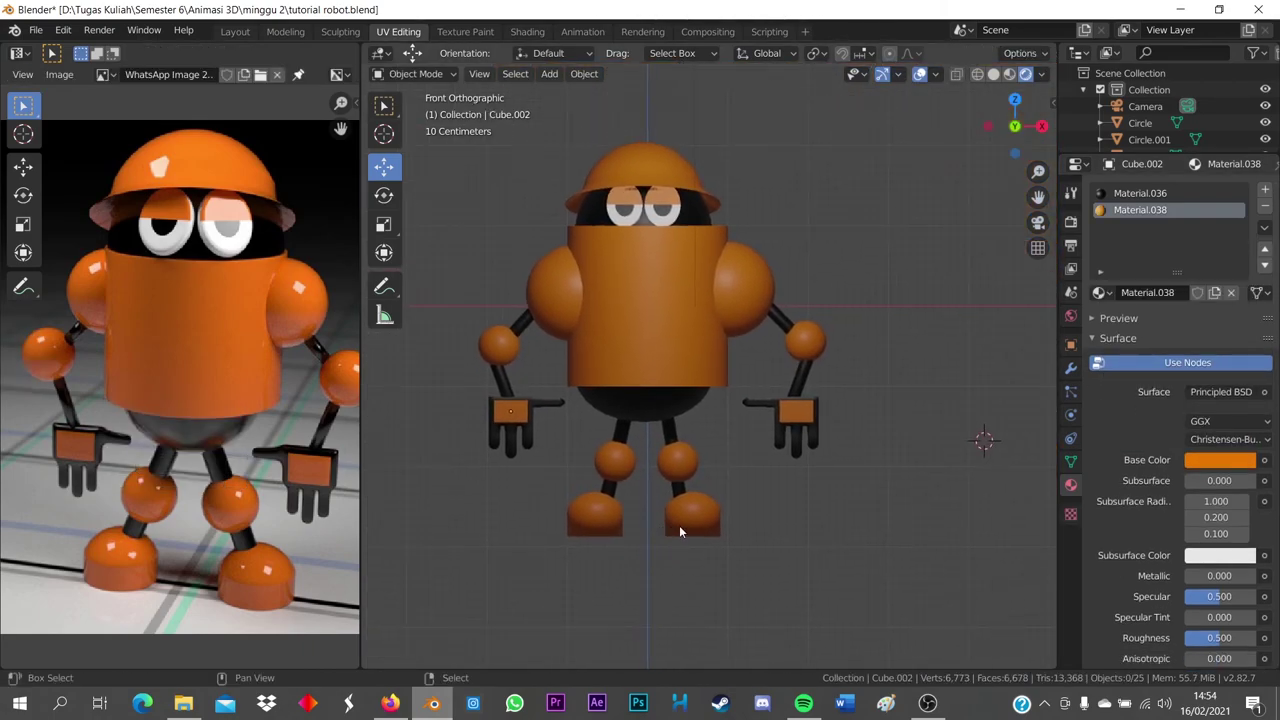
pyautogui.scroll(2, 795, 442)
pyautogui.moveTo(790, 484)
pyautogui.mouseDown(button='middle')
pyautogui.moveTo(808, 526)
pyautogui.moveTo(769, 517)
pyautogui.moveTo(806, 486)
pyautogui.moveTo(718, 486)
pyautogui.moveTo(774, 483)
pyautogui.moveTo(754, 509)
pyautogui.moveTo(777, 509)
pyautogui.moveTo(734, 484)
pyautogui.moveTo(785, 490)
pyautogui.moveTo(788, 478)
pyautogui.moveTo(760, 494)
pyautogui.mouseUp(button='middle')
pyautogui.scroll(-2, 777, 509)
pyautogui.scroll(1, 788, 478)
pyautogui.scroll(-2, 778, 495)
pyautogui.scroll(1, 778, 495)
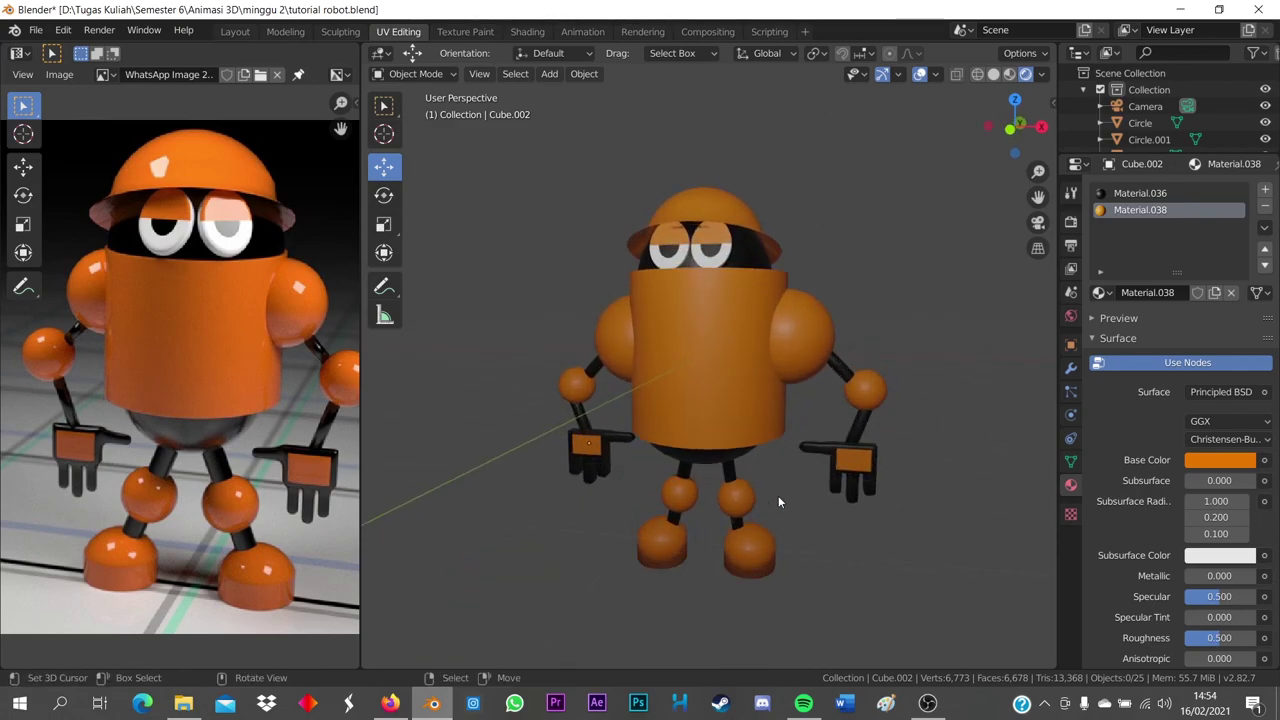
pyautogui.scroll(1, 778, 495)
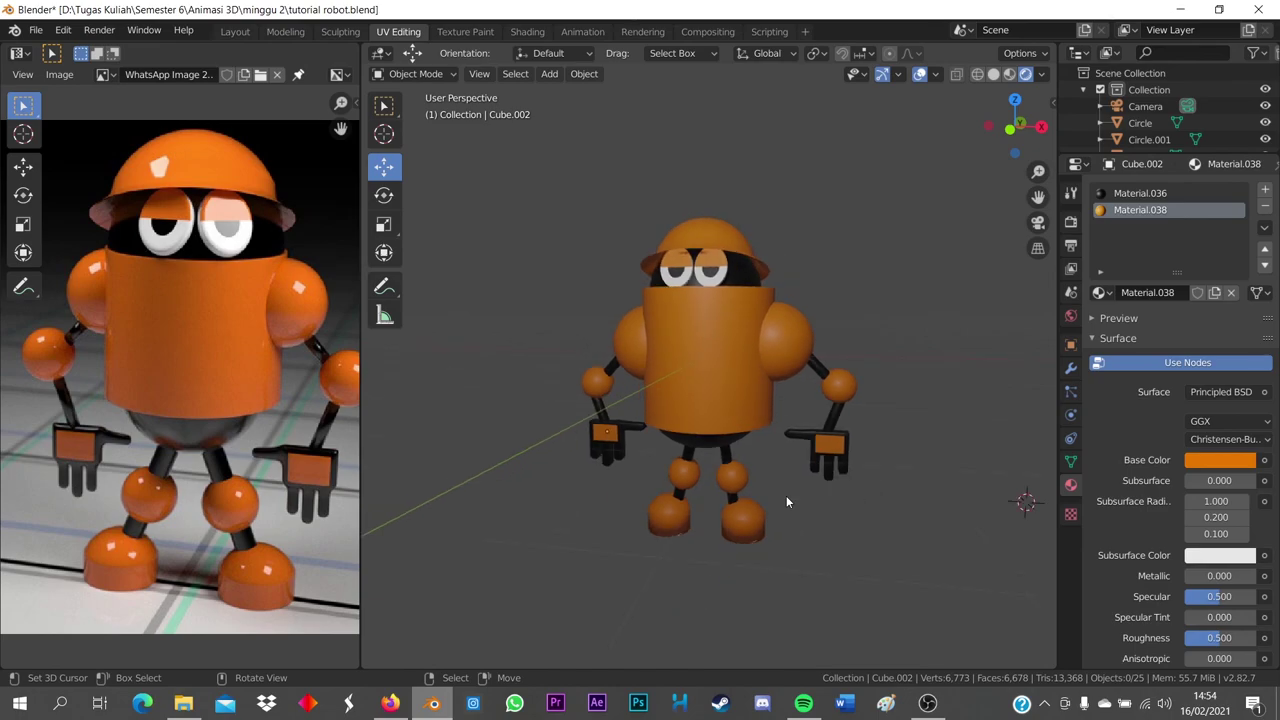